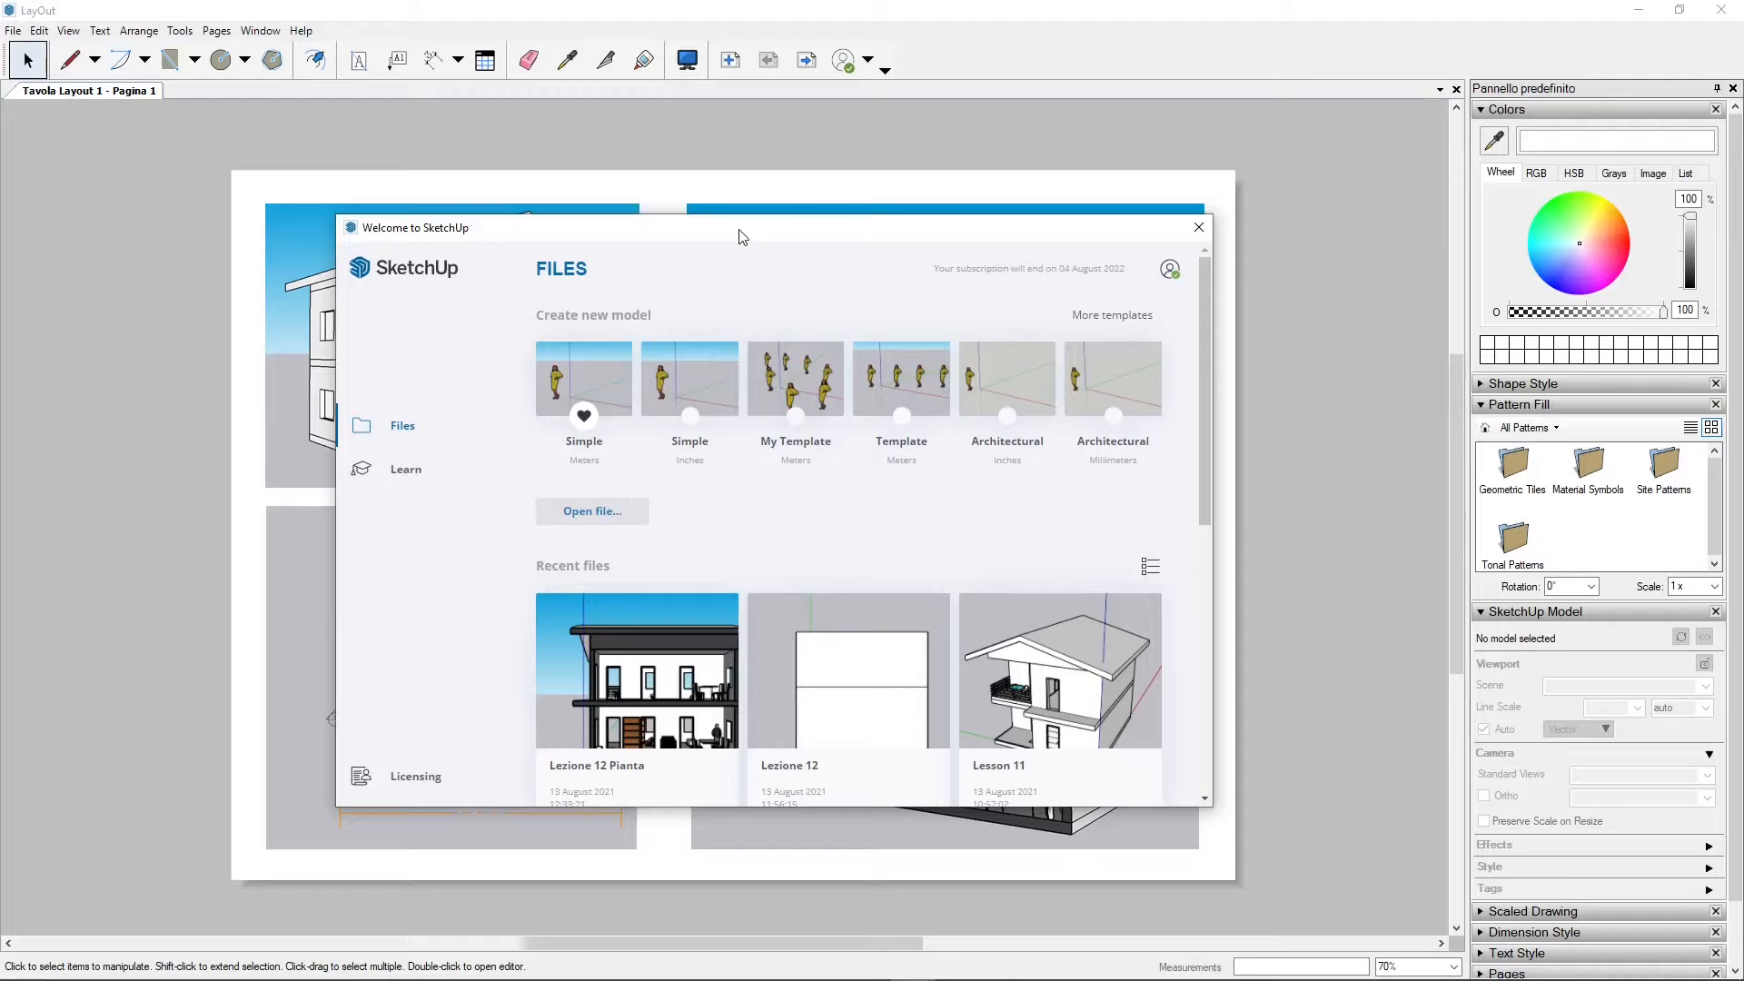
Step: Switch to SketchUp and open the recent file Lesson 11
{"action": "left_click", "coordinate": [1198, 227]}
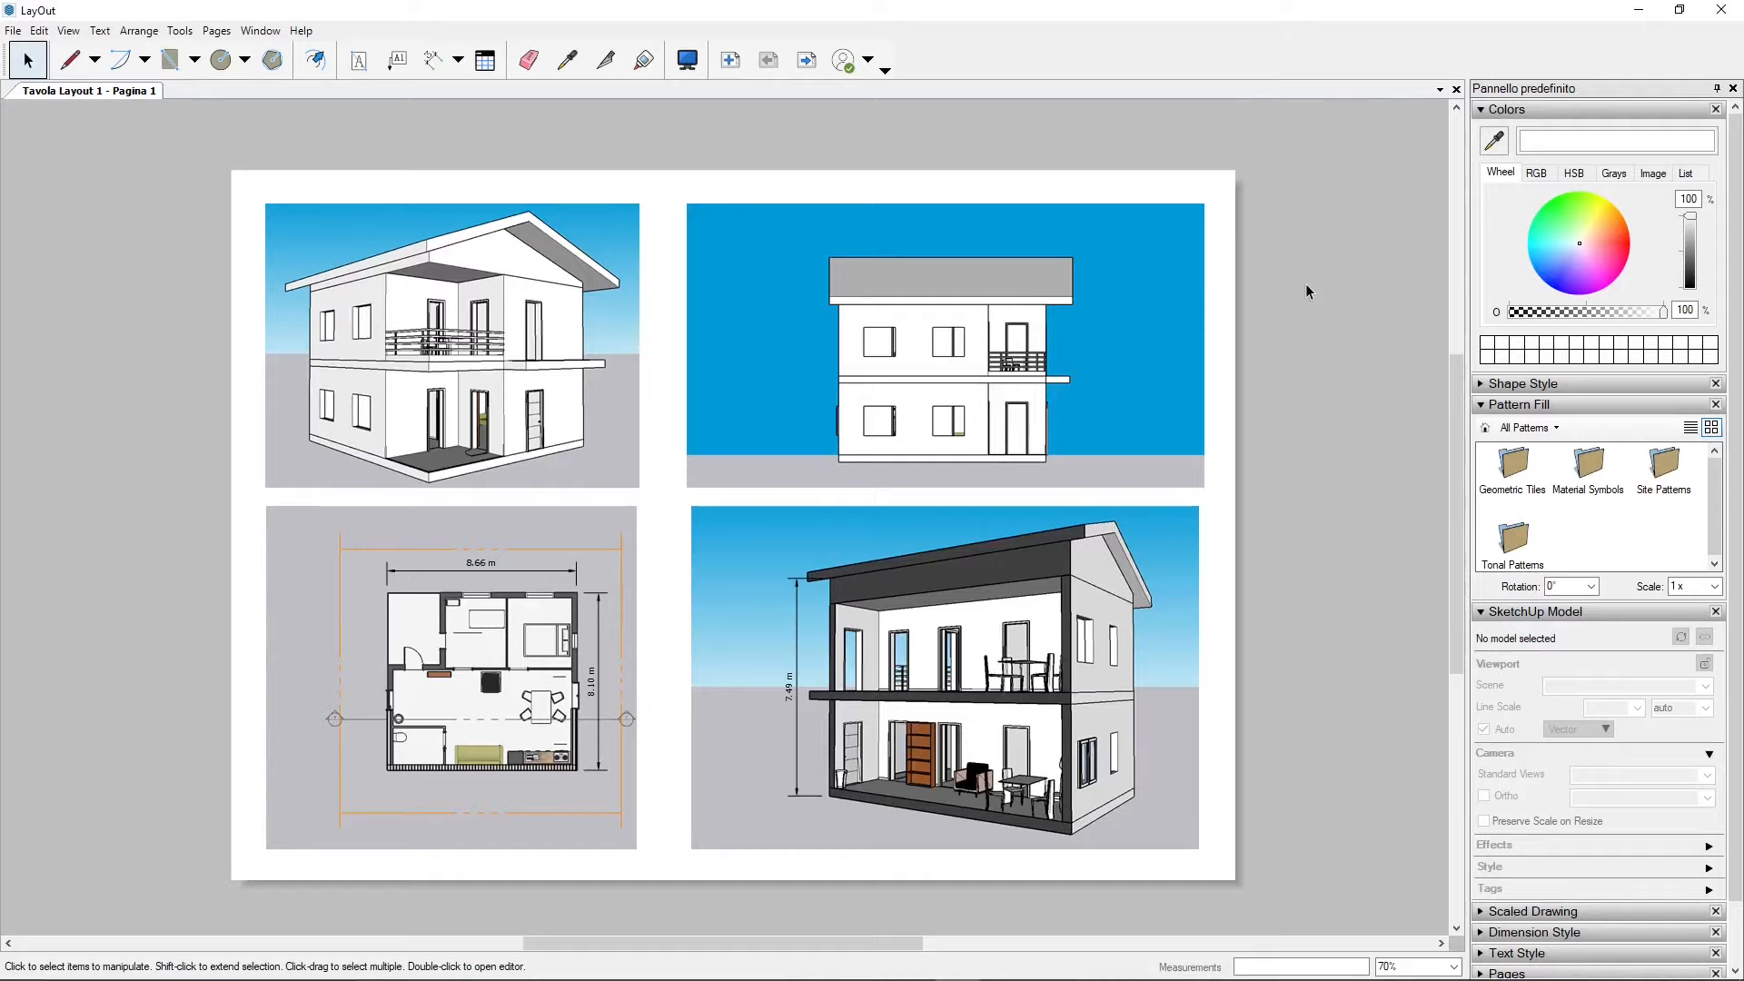
{"action": "left_click", "coordinate": [1639, 10]}
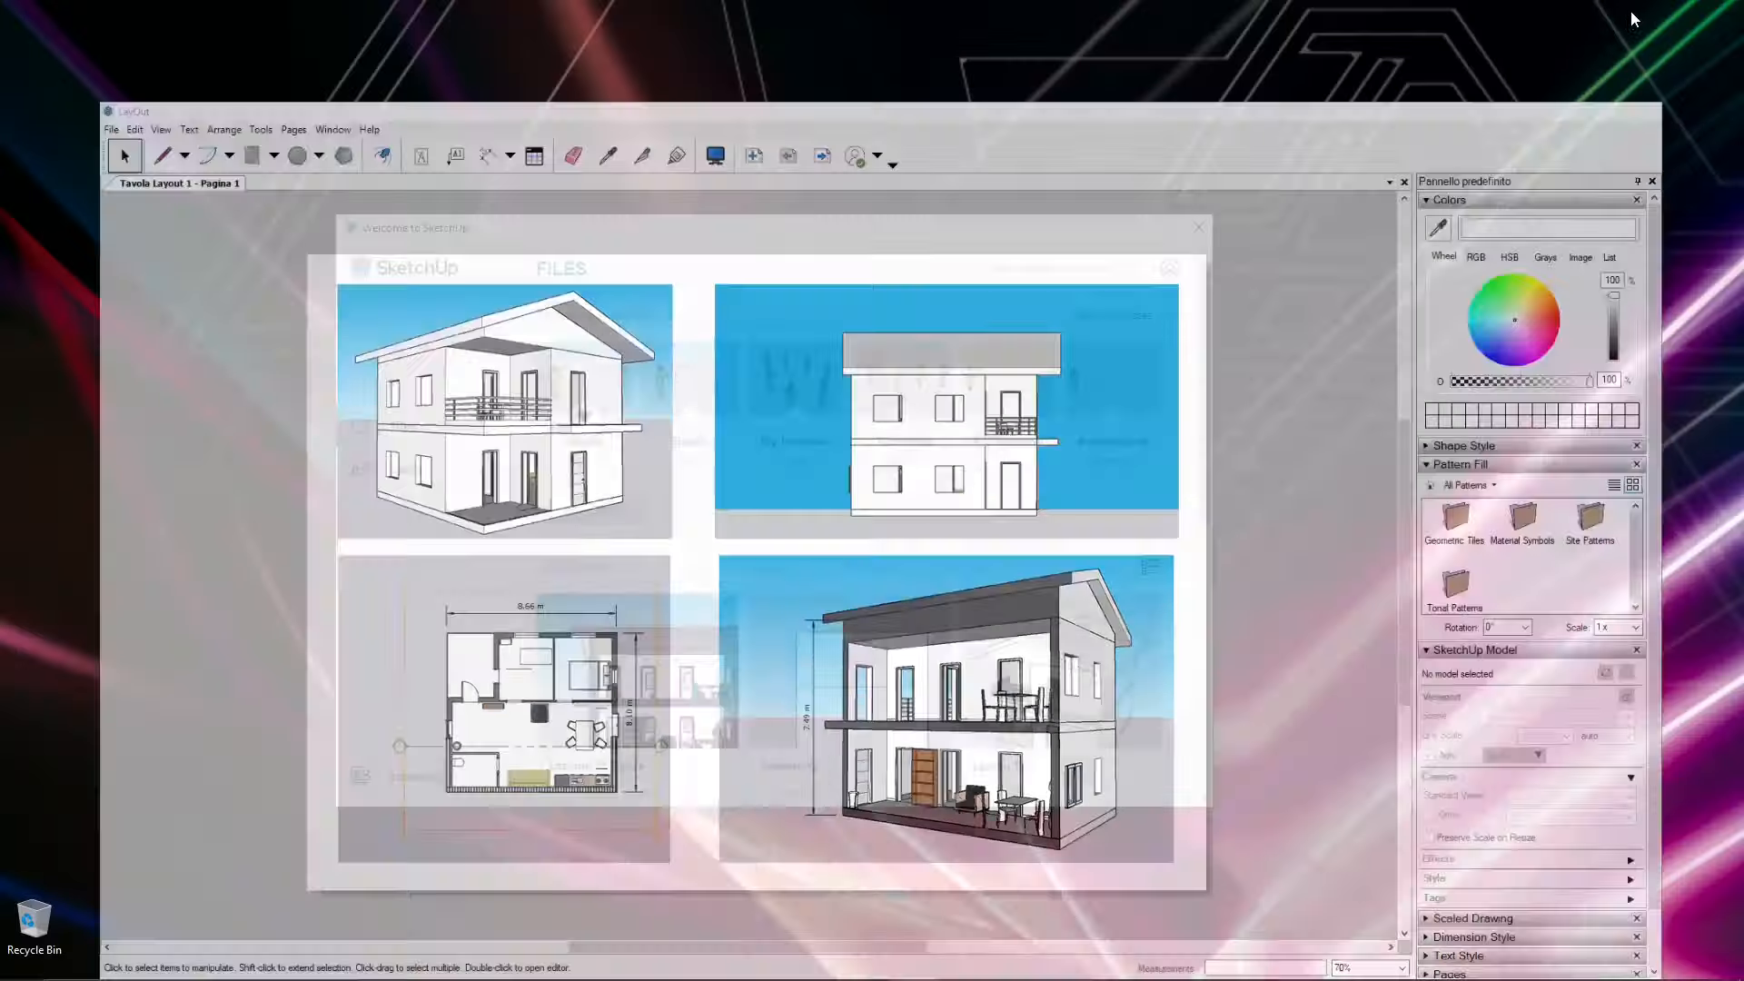
{"action": "left_click_drag", "start_coordinate": [1041, 231], "coordinate": [1098, 199]}
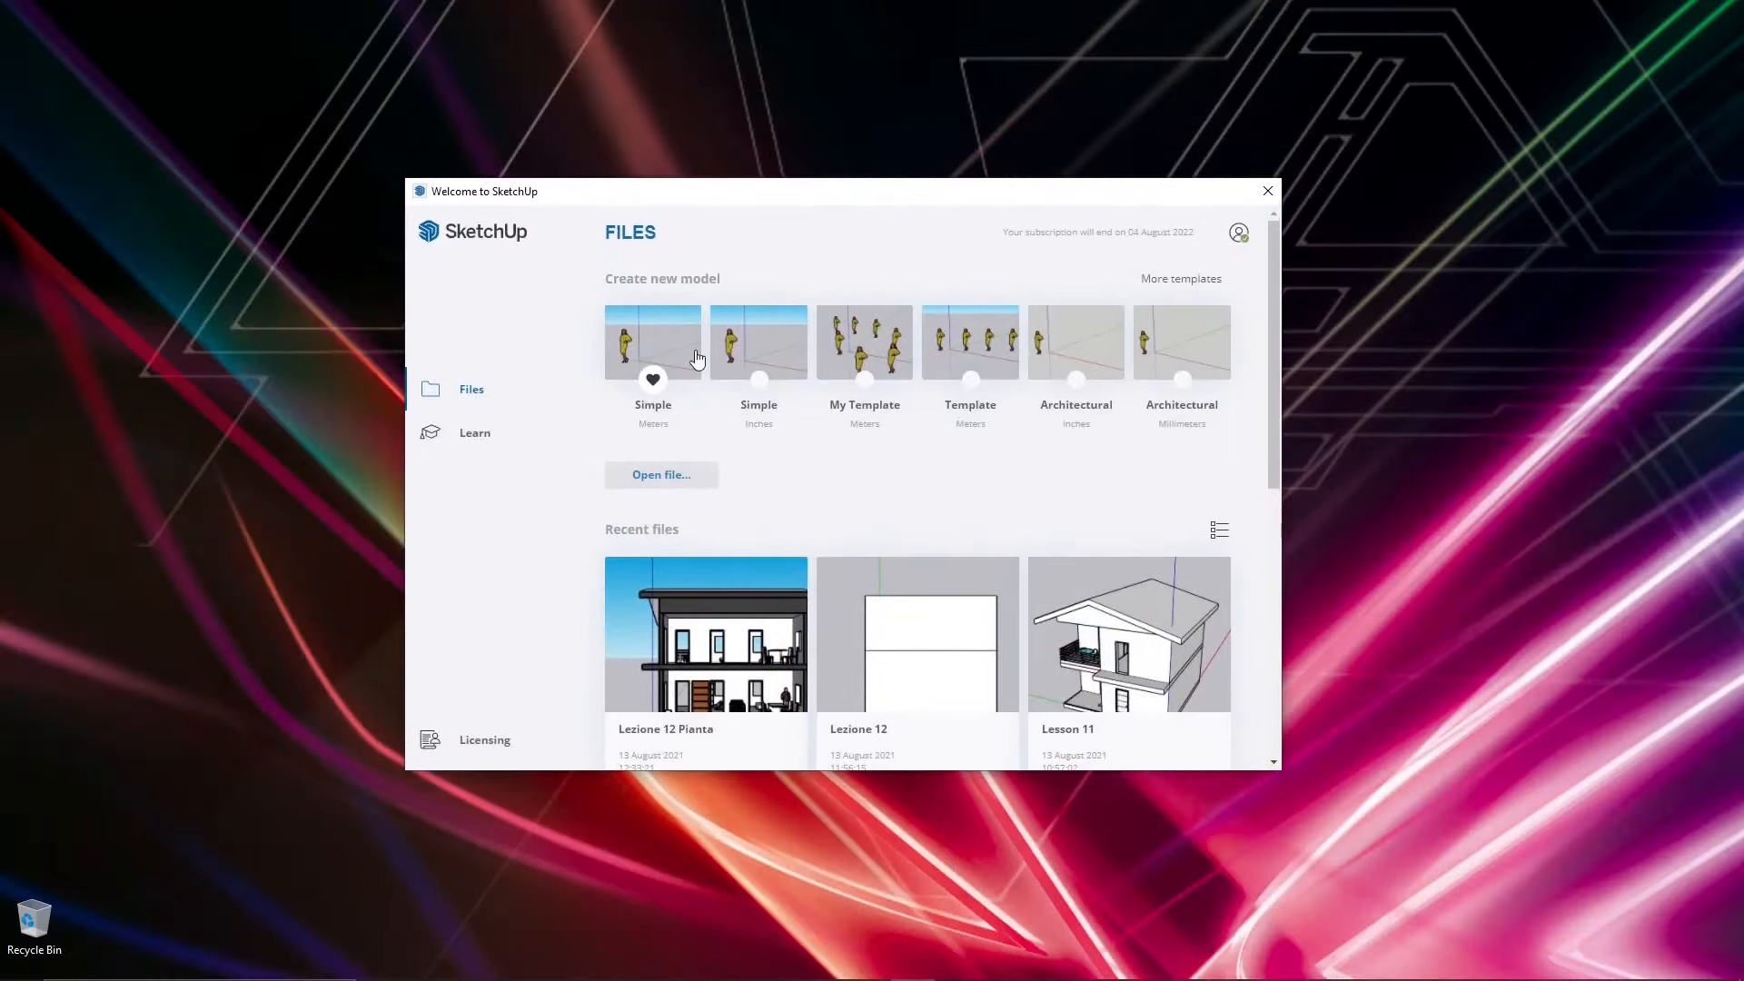
{"action": "left_click", "coordinate": [1157, 670]}
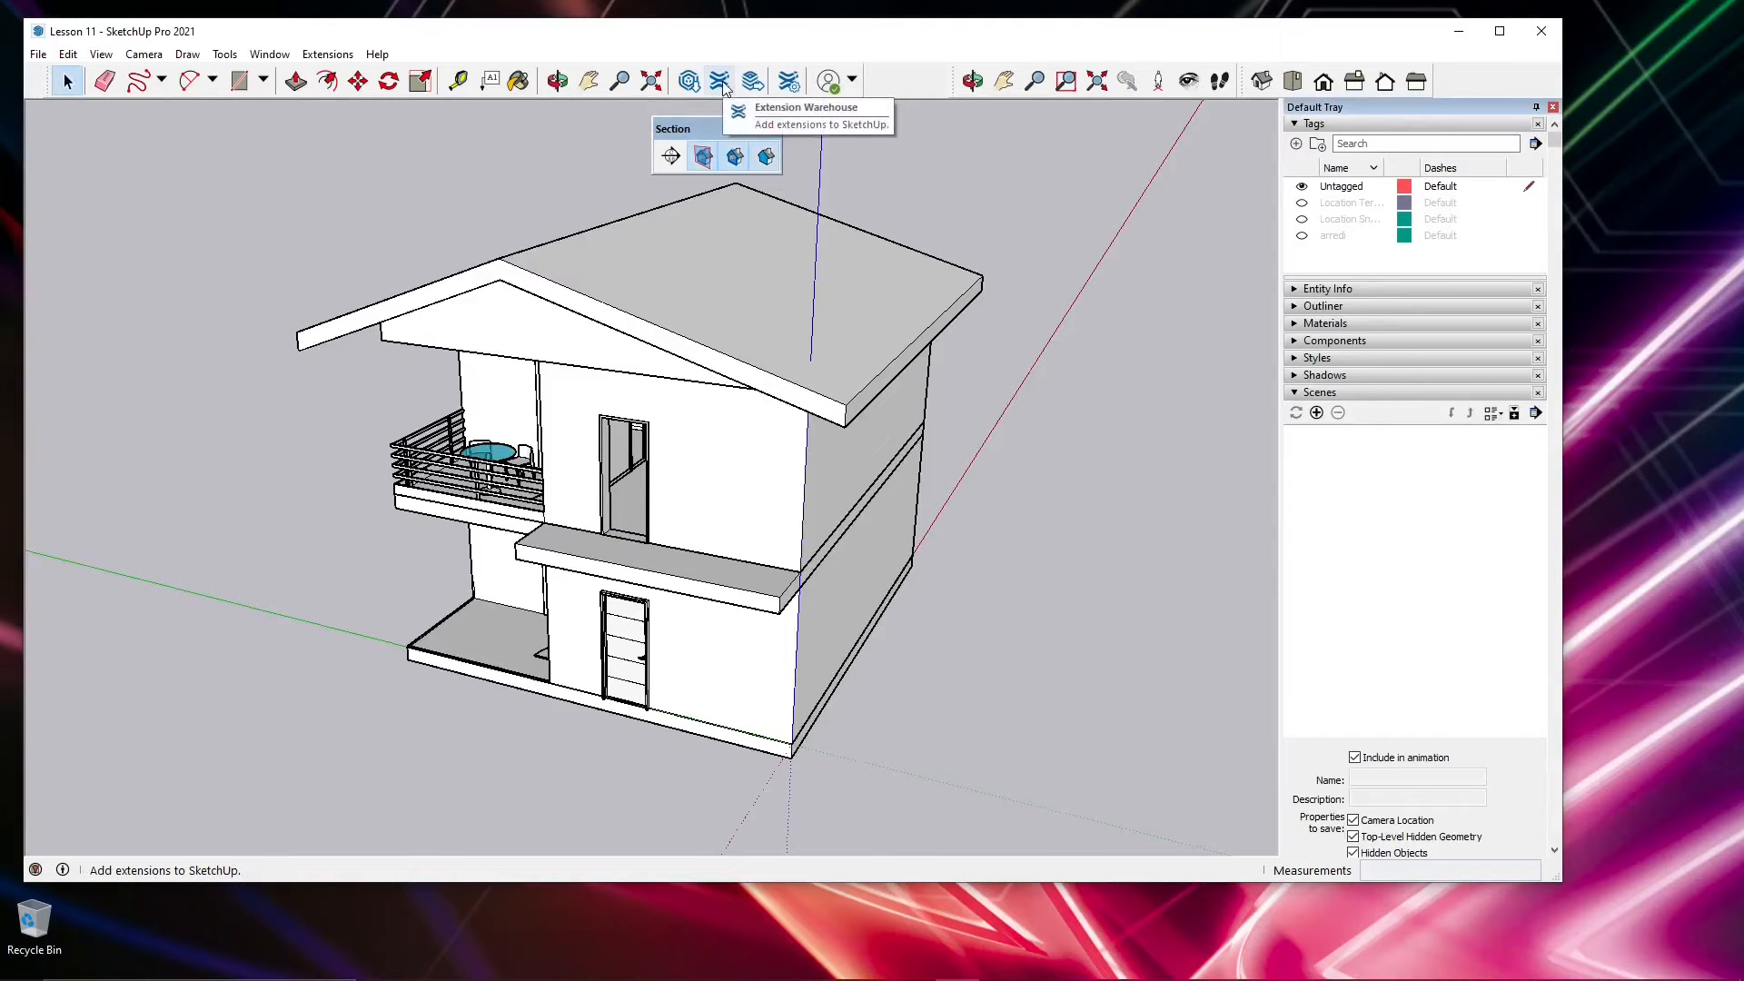
Step: Maximize the SketchUp window and make the Location Terrain, Location Snapshot and arredi tags visible
{"action": "double_click", "coordinate": [980, 33]}
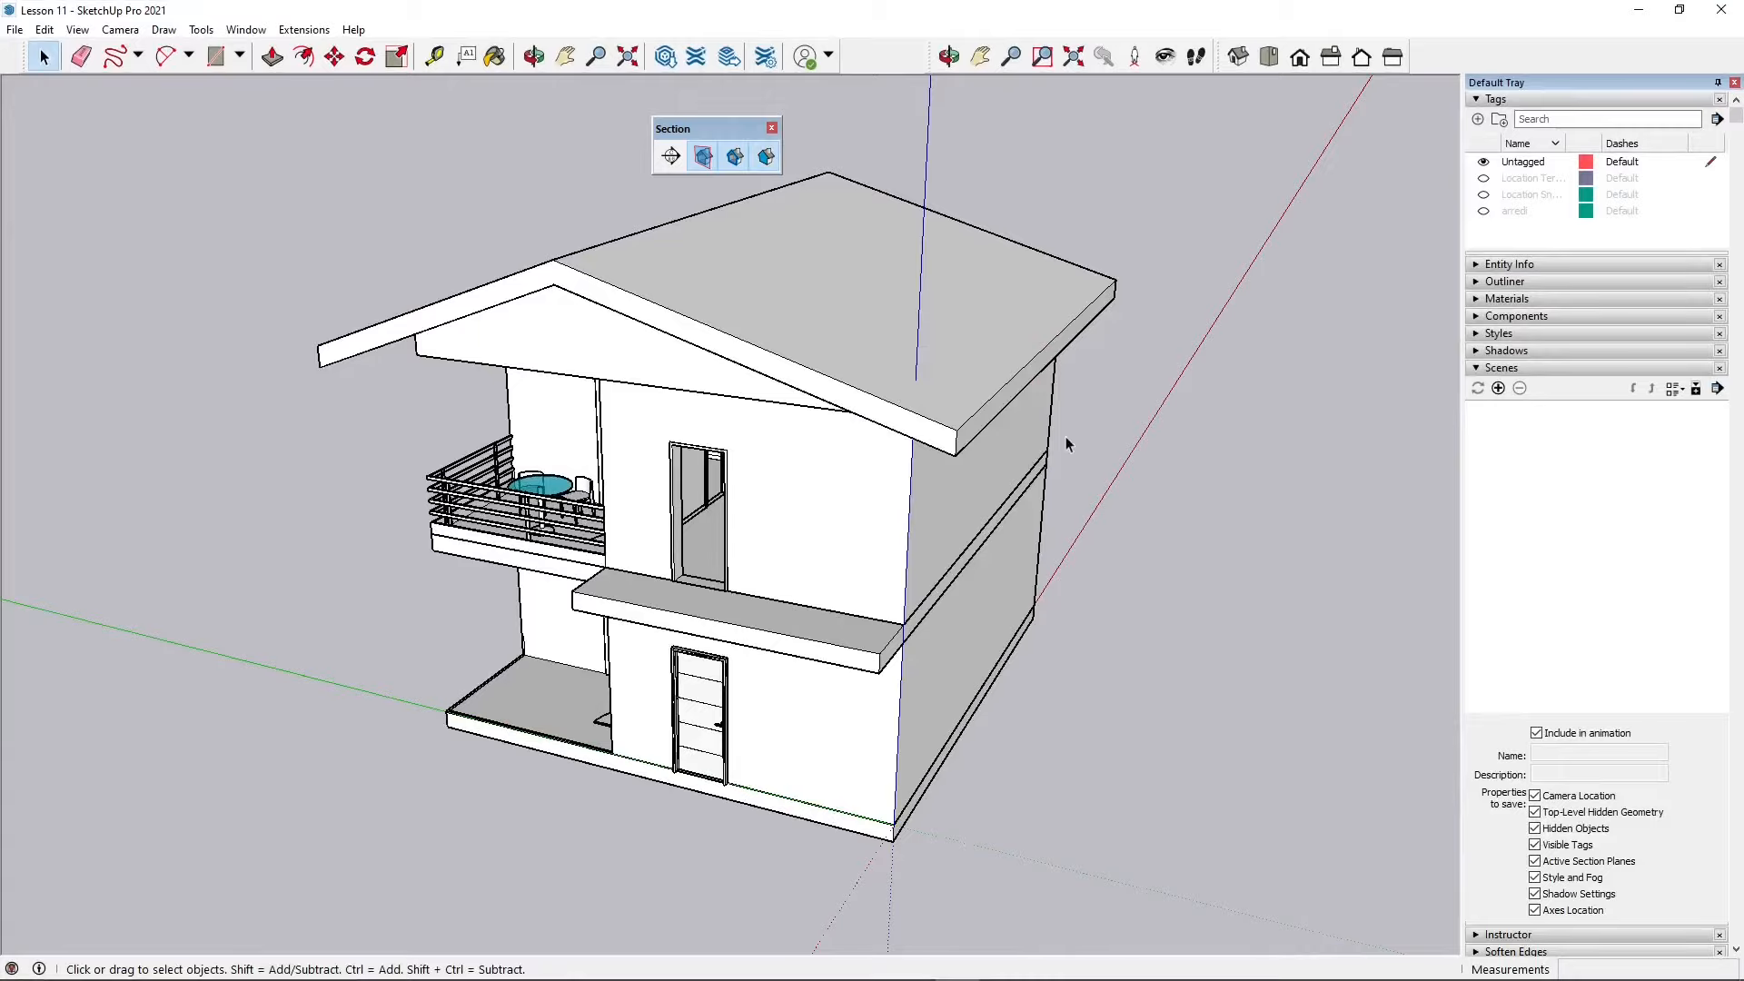
{"action": "middle_click_drag", "start_coordinate": [1066, 440], "coordinate": [903, 257]}
{"action": "scroll", "coordinate": [820, 328], "scroll_direction": "down", "scroll_amount": 3}
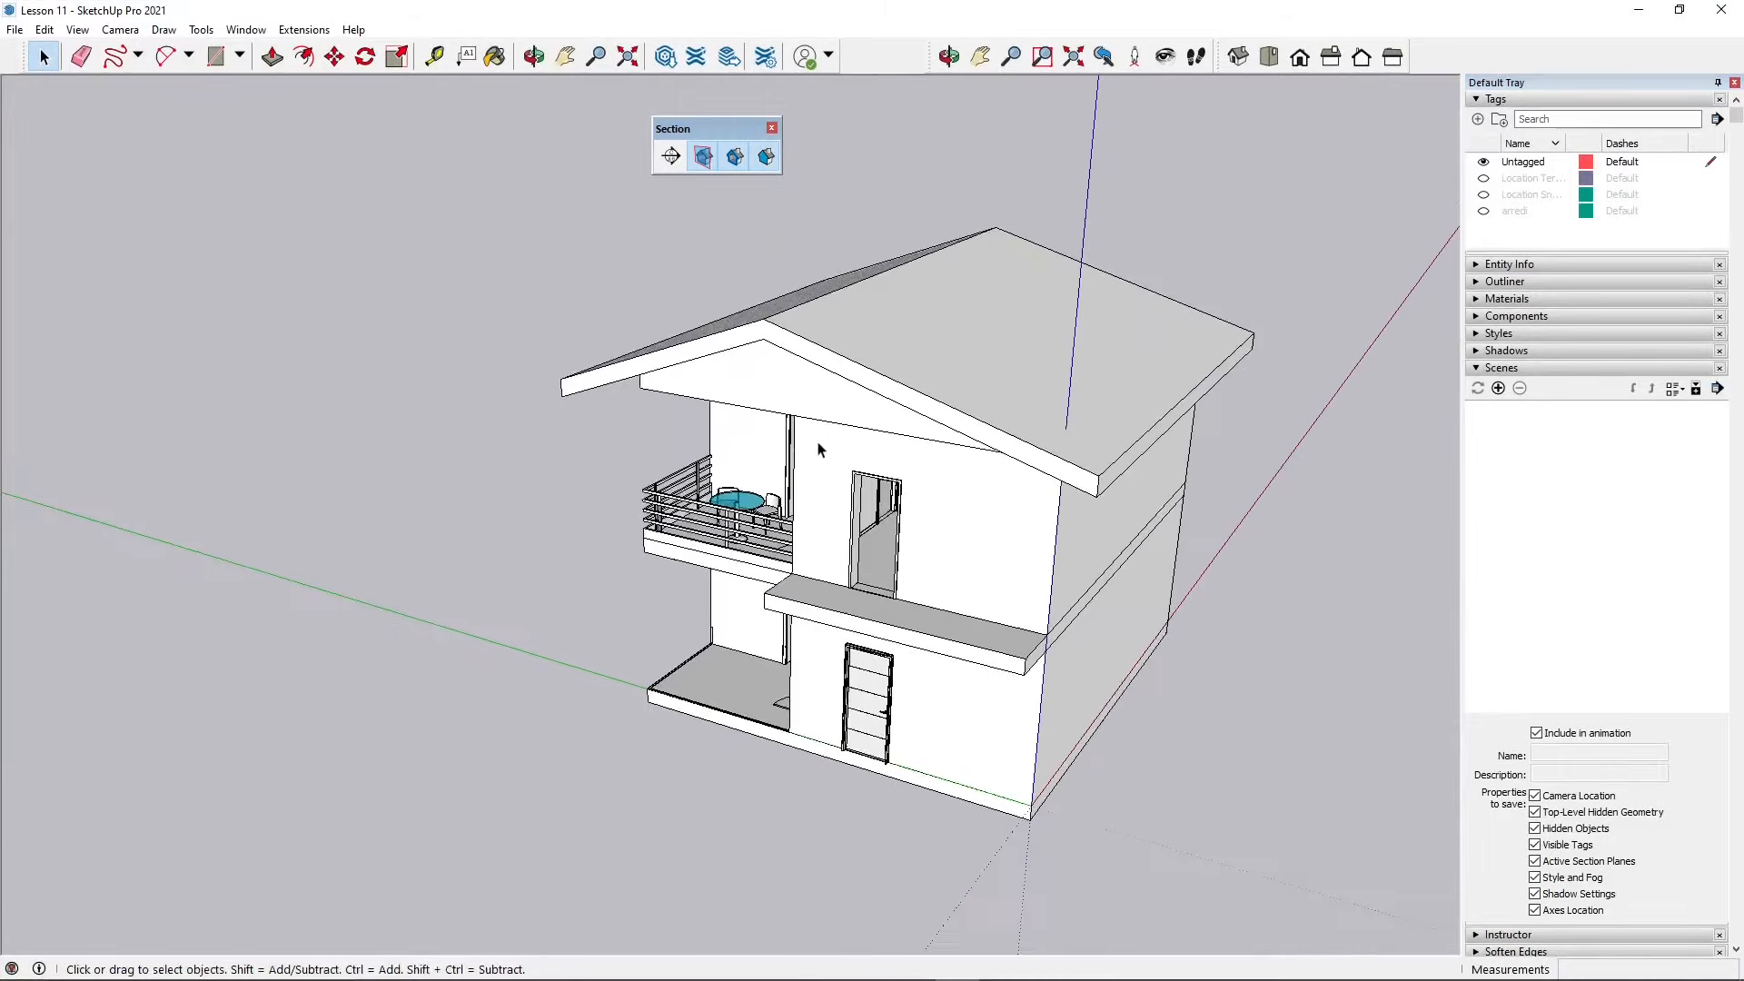
{"action": "middle_click_drag", "start_coordinate": [720, 440], "coordinate": [727, 388]}
{"action": "scroll", "coordinate": [1033, 502], "scroll_direction": "up", "scroll_amount": 2}
{"action": "middle_click_drag", "start_coordinate": [1032, 503], "coordinate": [948, 438], "text": "shift"}
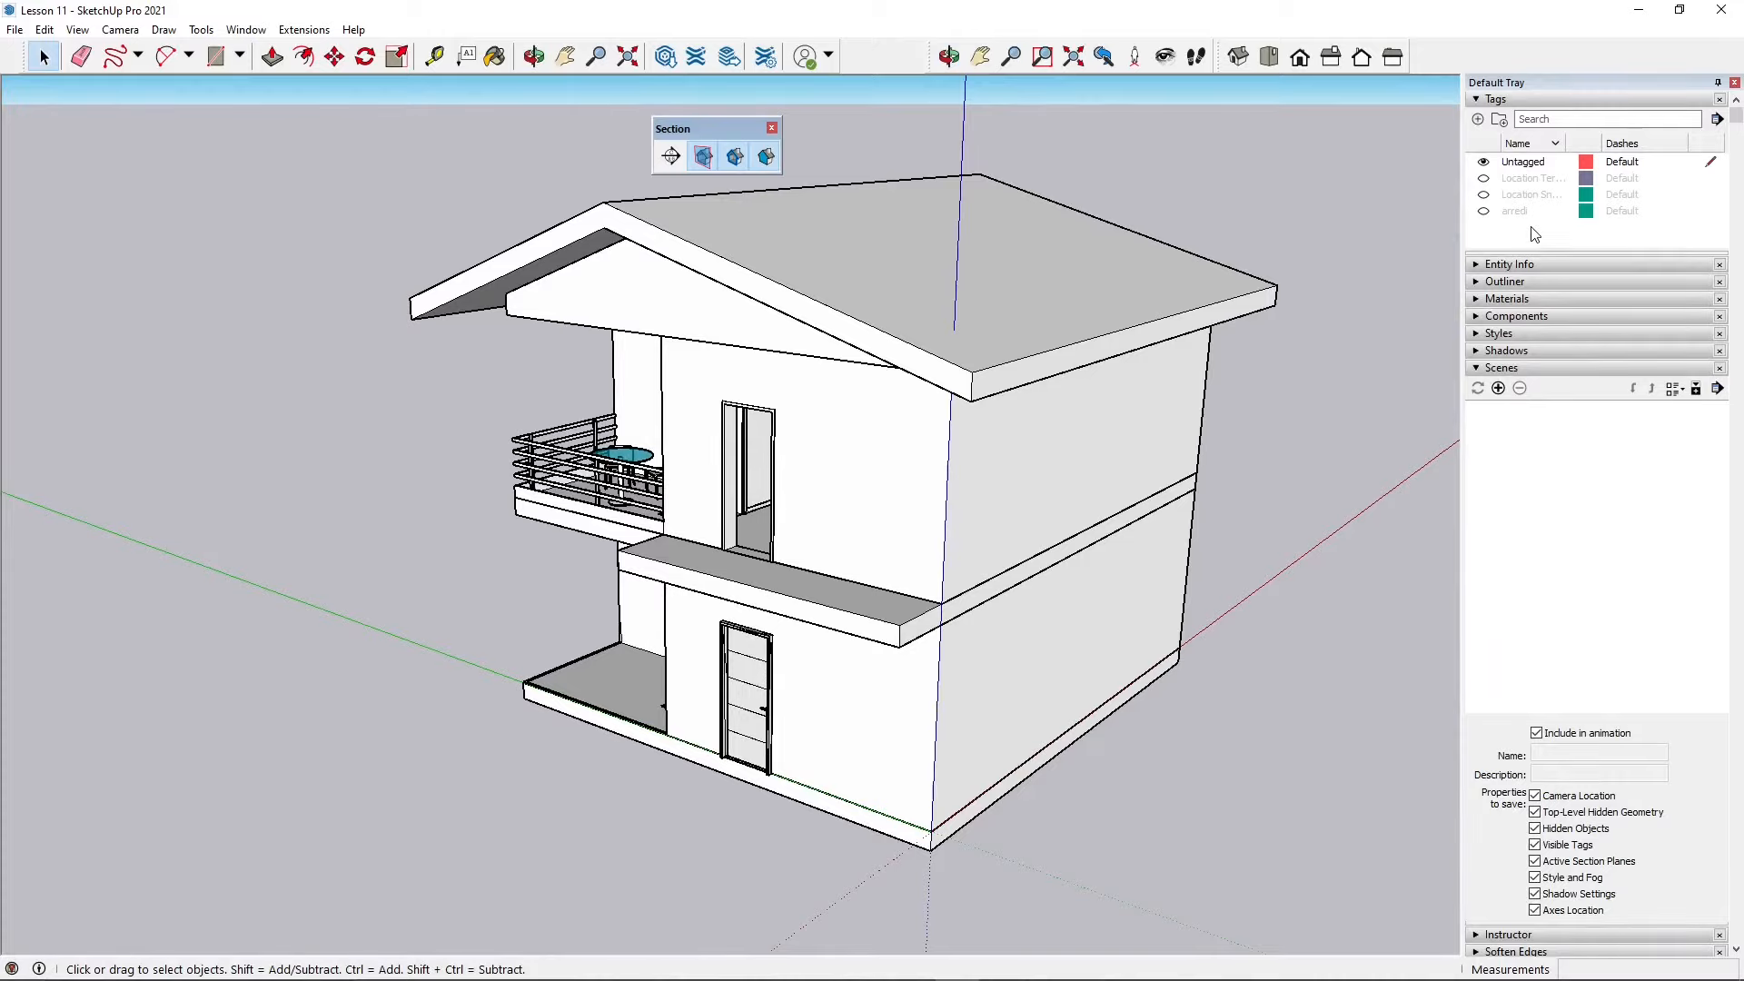
{"action": "left_click", "coordinate": [1483, 178]}
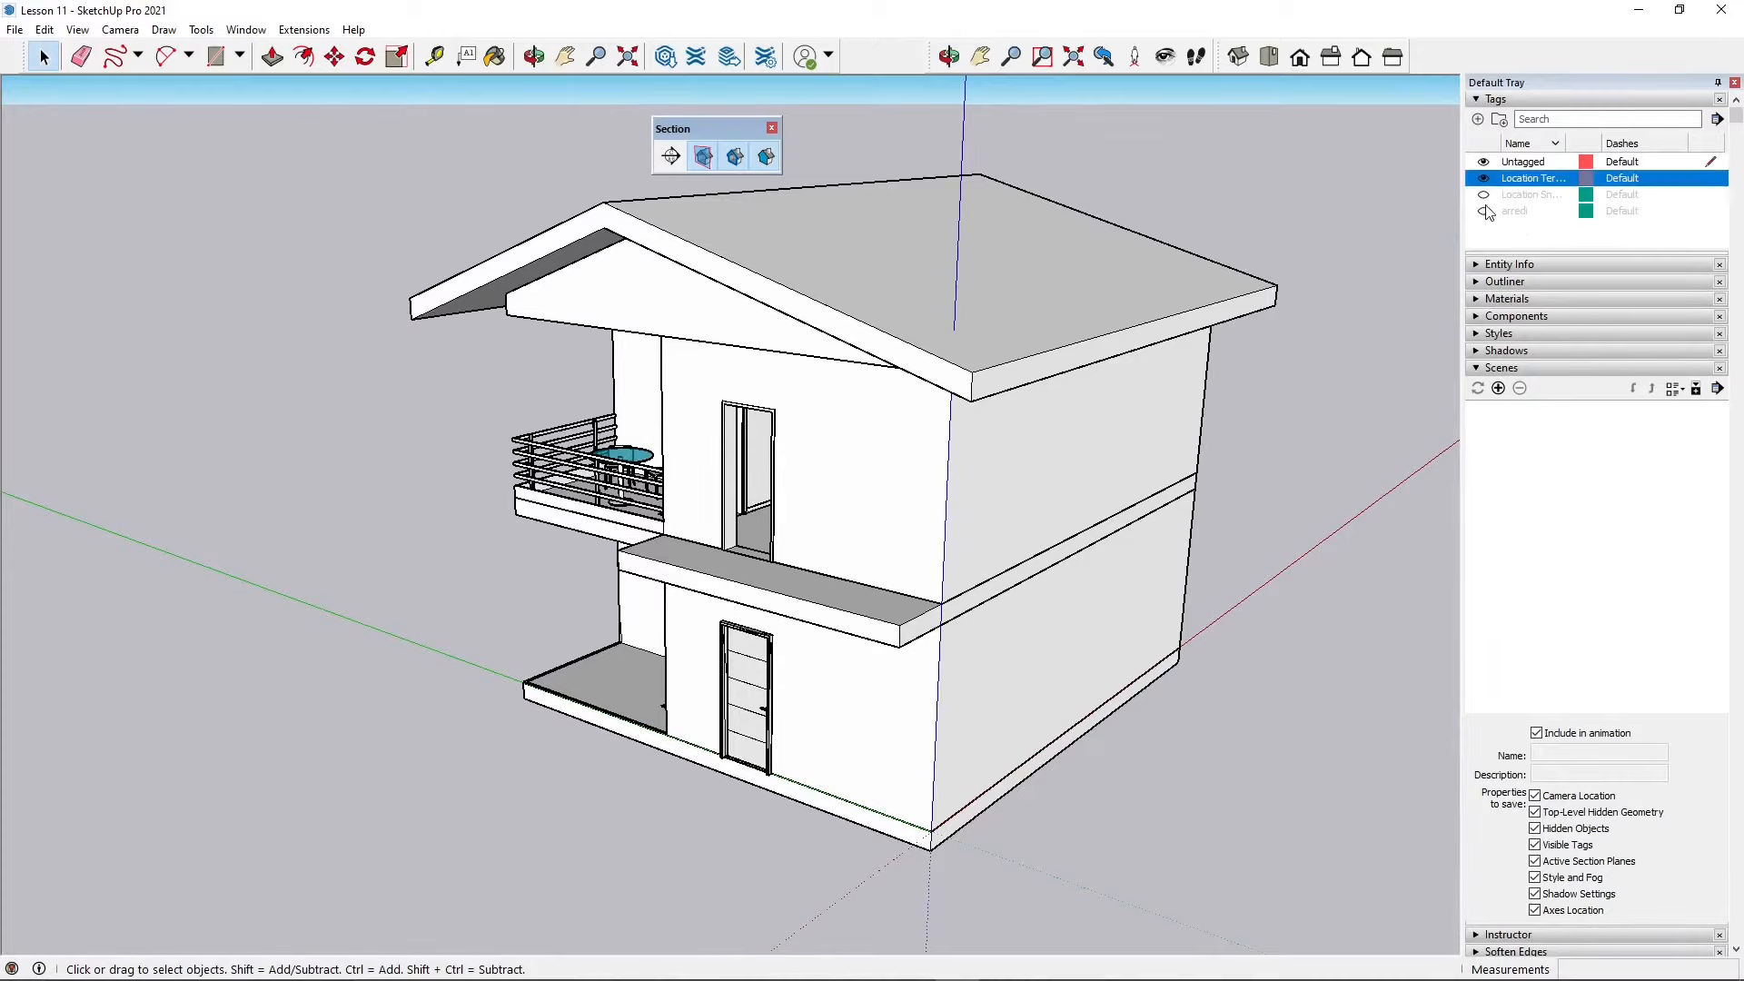
{"action": "left_click", "coordinate": [1483, 195]}
{"action": "left_click", "coordinate": [1484, 210]}
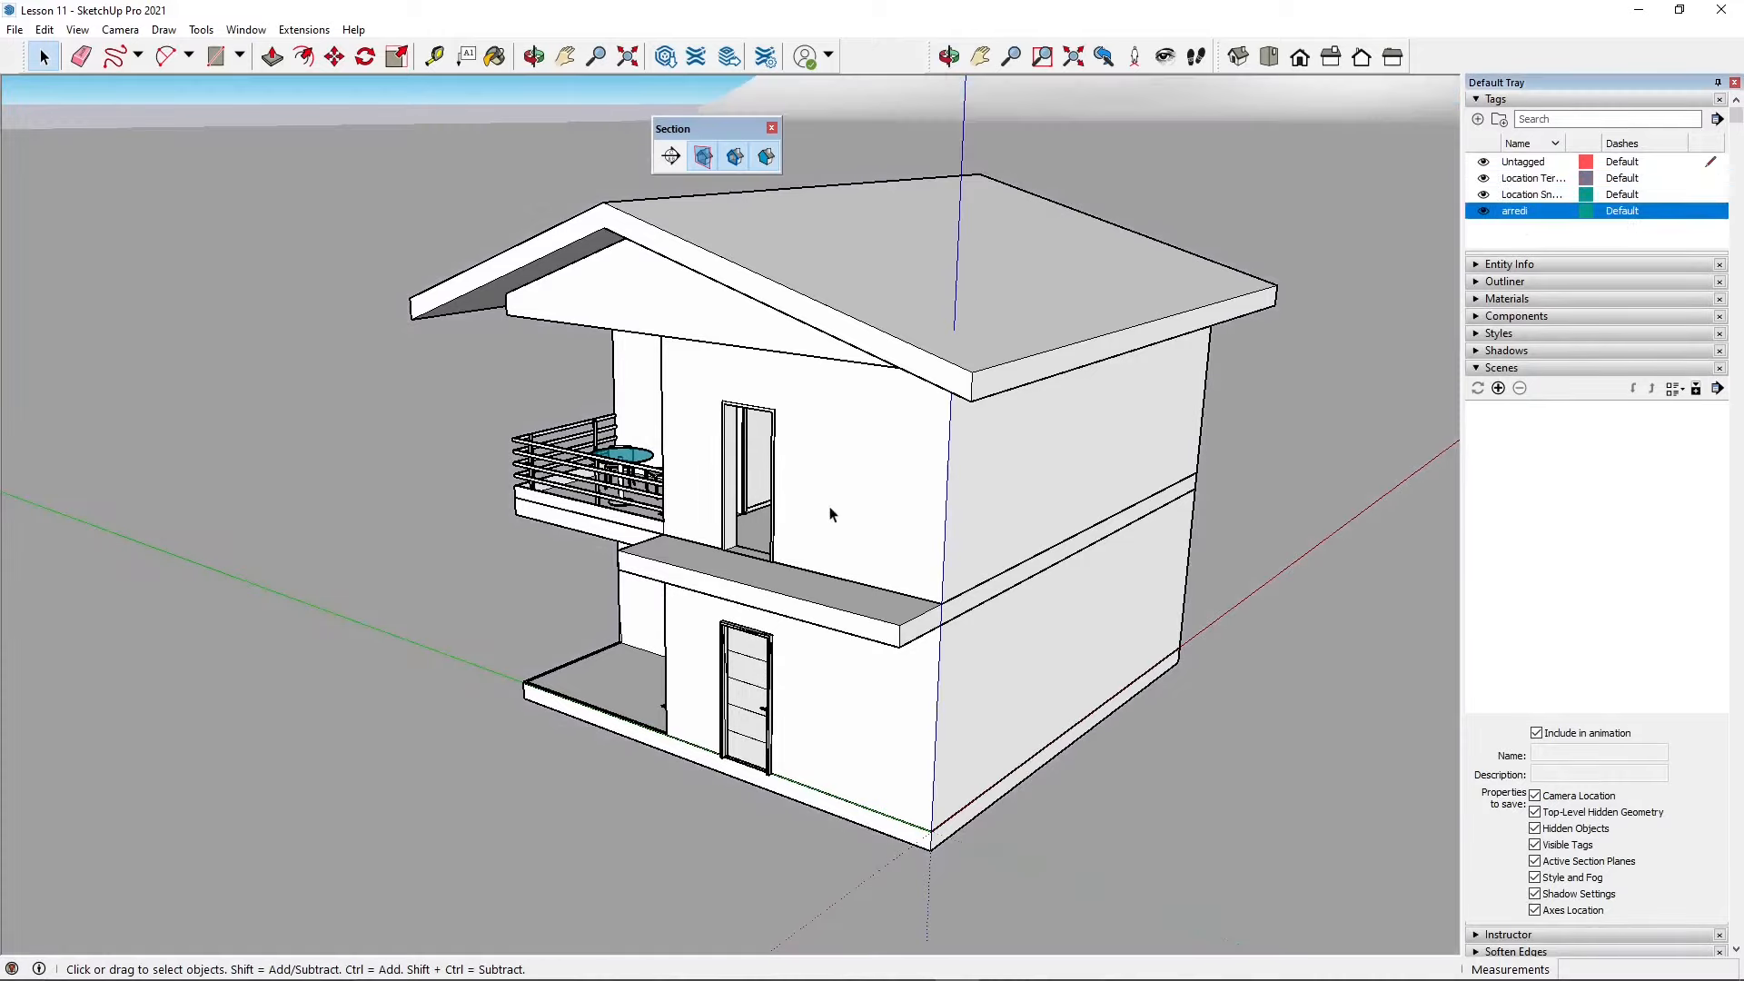
Step: Place a section plane on the ground face, accepting the default name and symbol
{"action": "scroll", "coordinate": [835, 499], "scroll_direction": "down", "scroll_amount": 8}
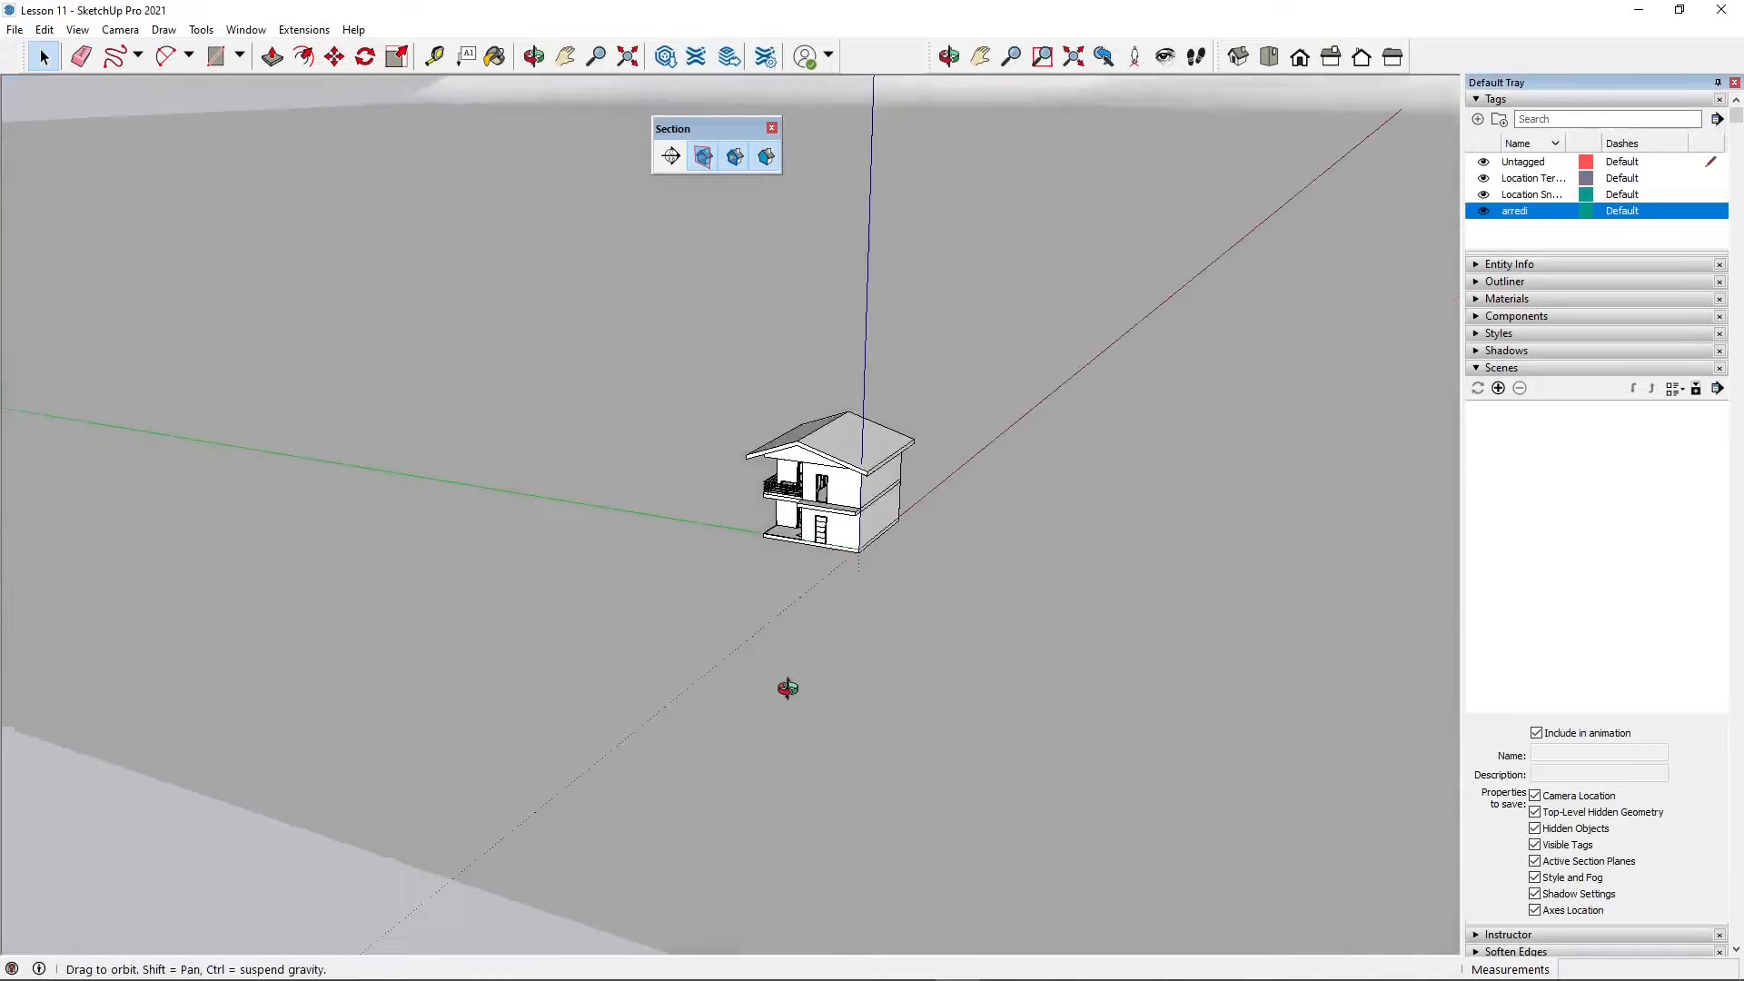
{"action": "scroll", "coordinate": [763, 695], "scroll_direction": "down", "scroll_amount": 8}
{"action": "scroll", "coordinate": [770, 652], "scroll_direction": "down", "scroll_amount": 5}
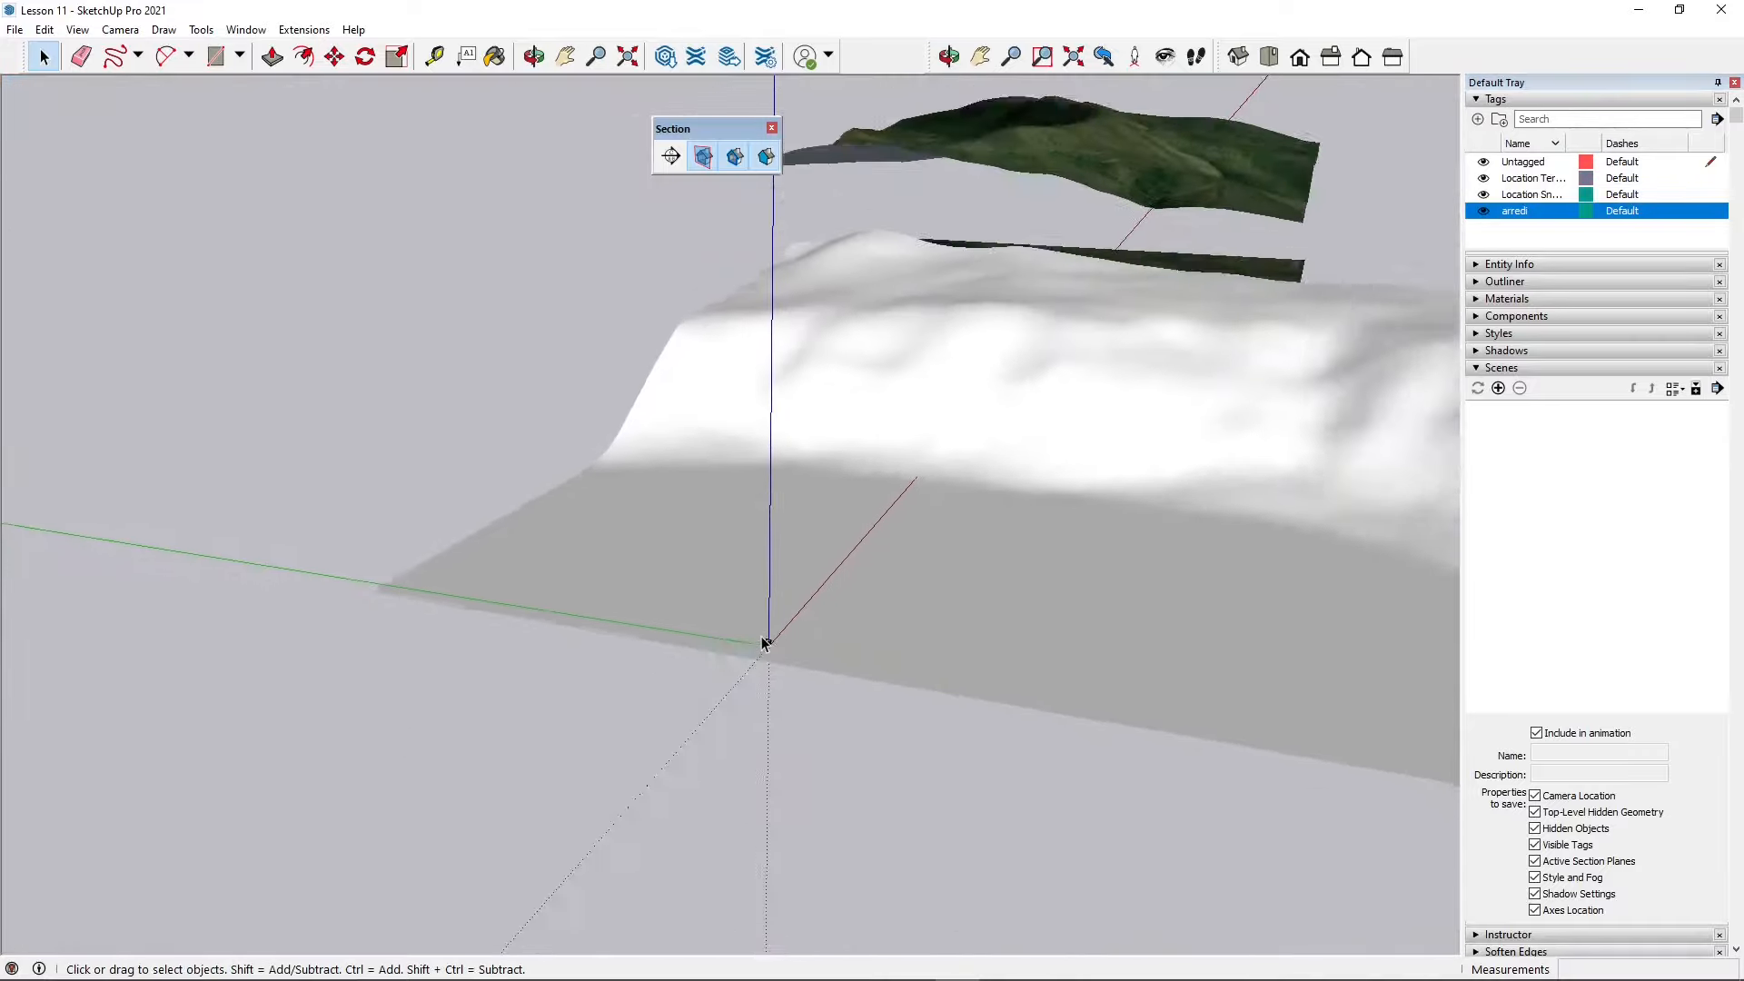
{"action": "middle_click_drag", "start_coordinate": [764, 610], "coordinate": [716, 521]}
{"action": "scroll", "coordinate": [765, 234], "scroll_direction": "up", "scroll_amount": 4}
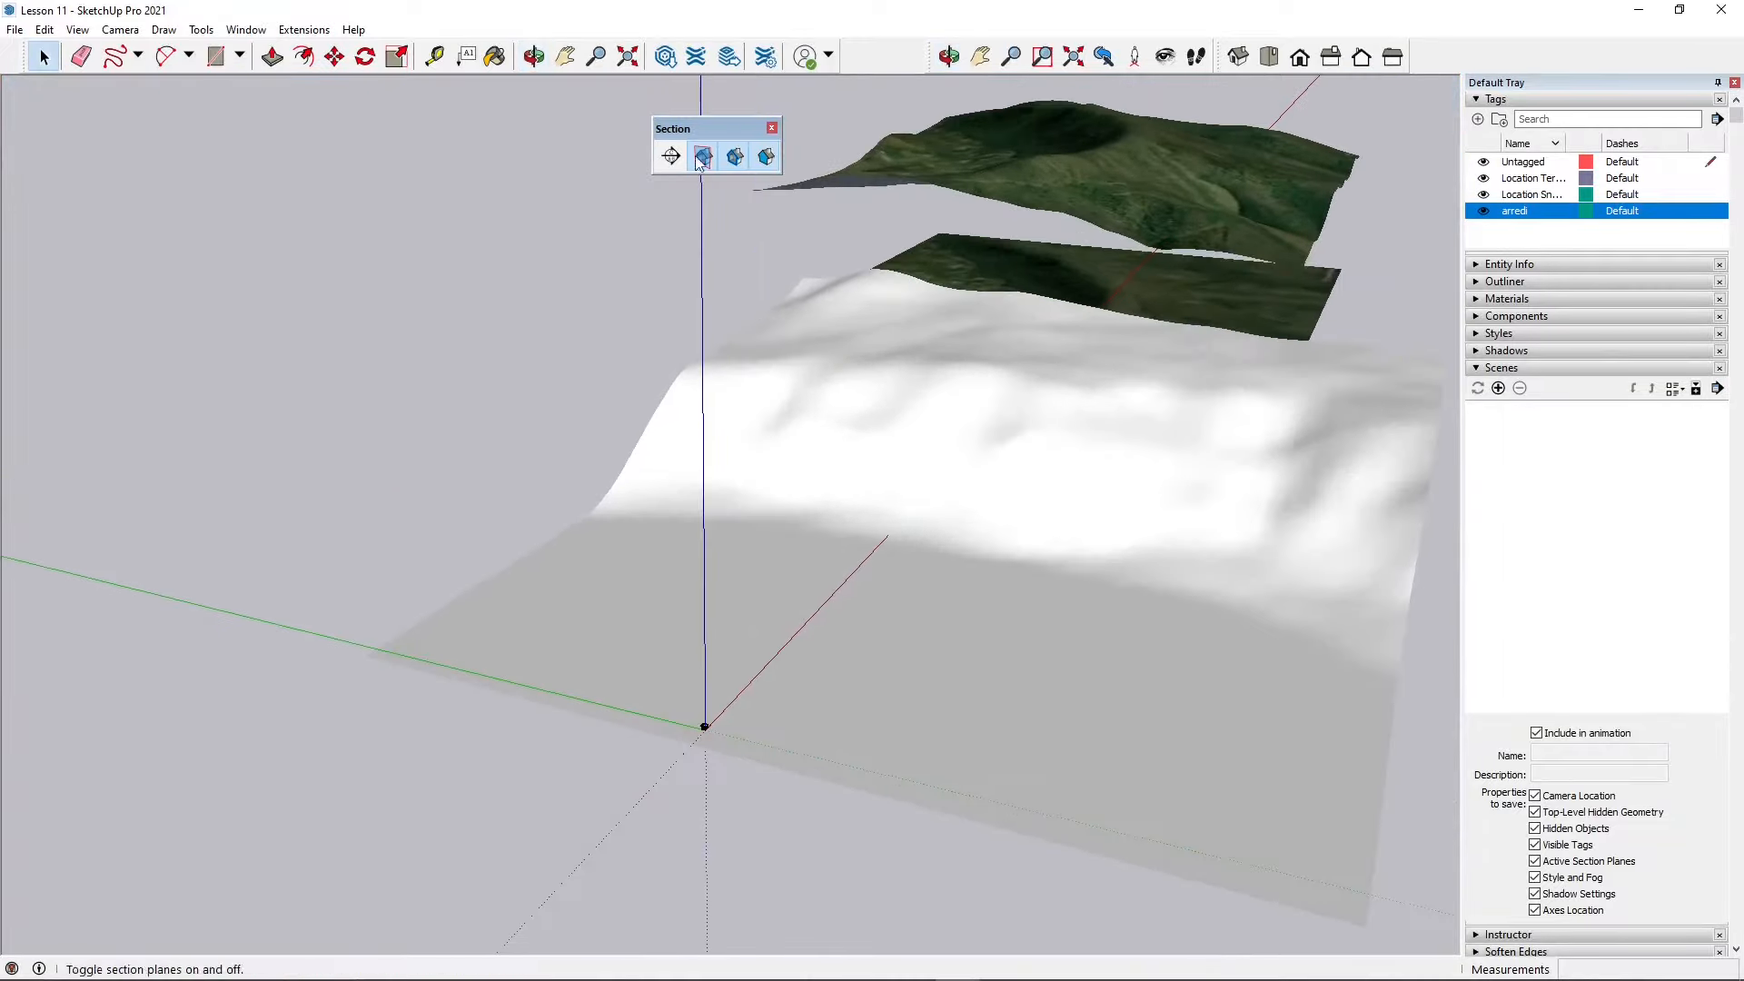
{"action": "left_click_drag", "start_coordinate": [708, 128], "coordinate": [708, 112]}
{"action": "left_click", "coordinate": [670, 141]}
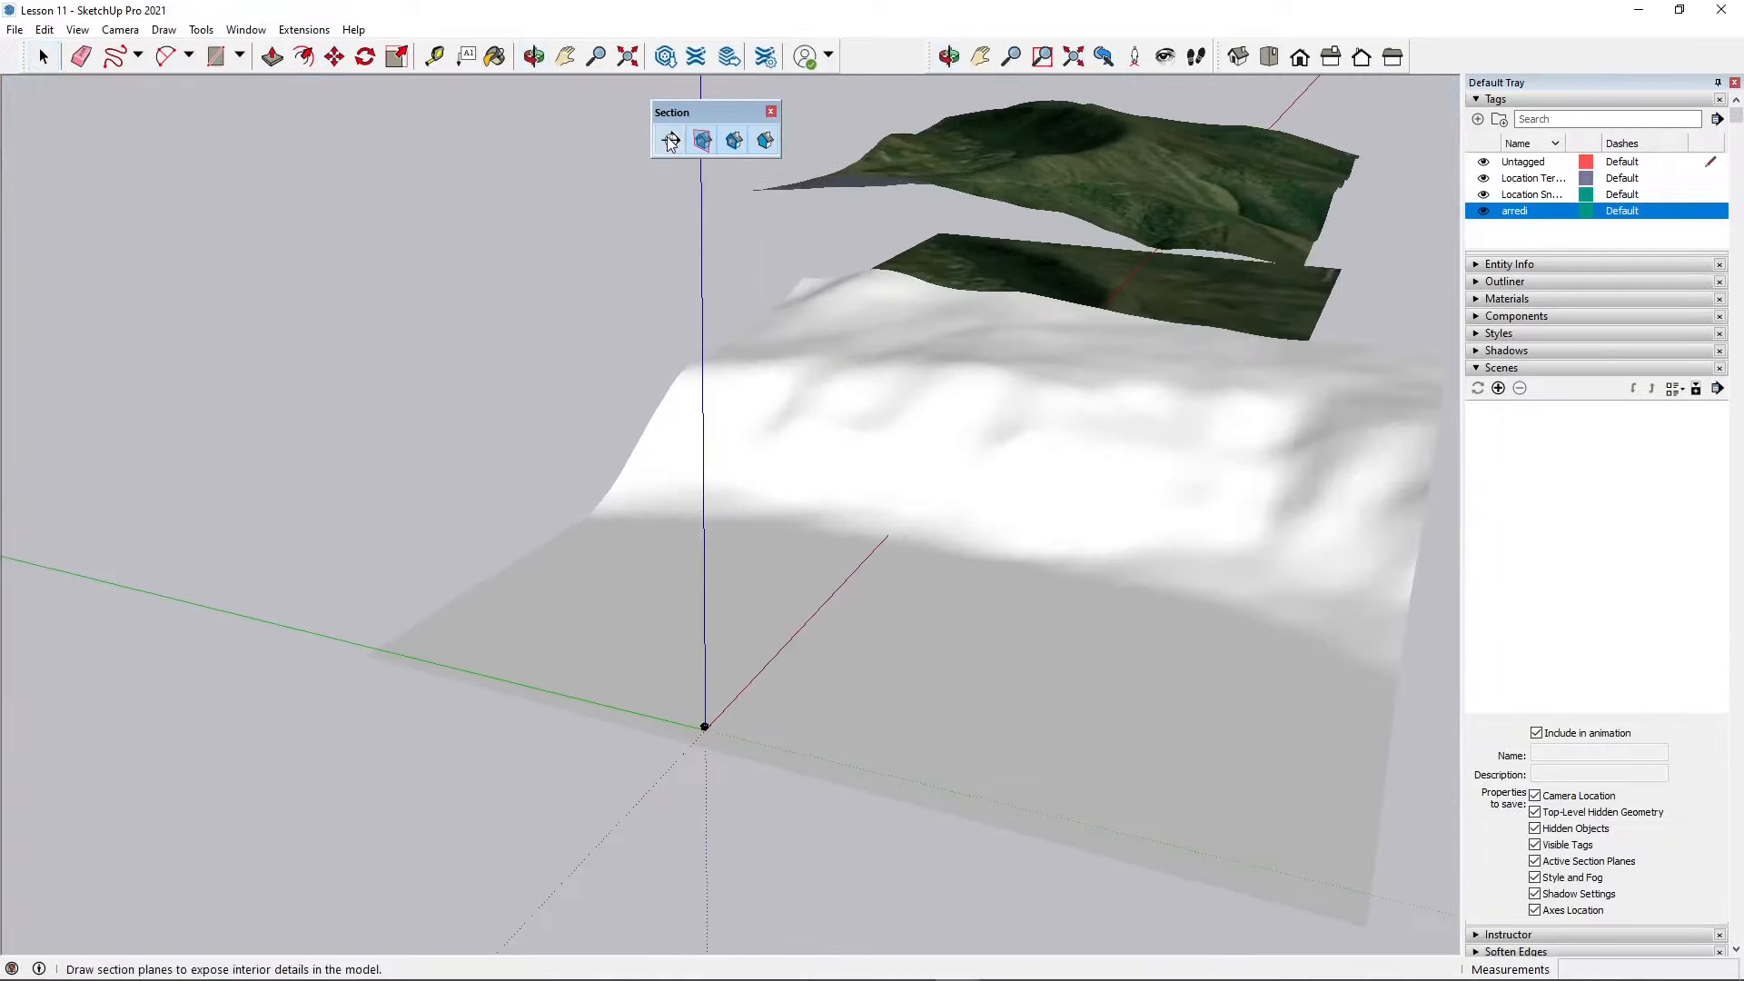
{"action": "left_click", "coordinate": [700, 560]}
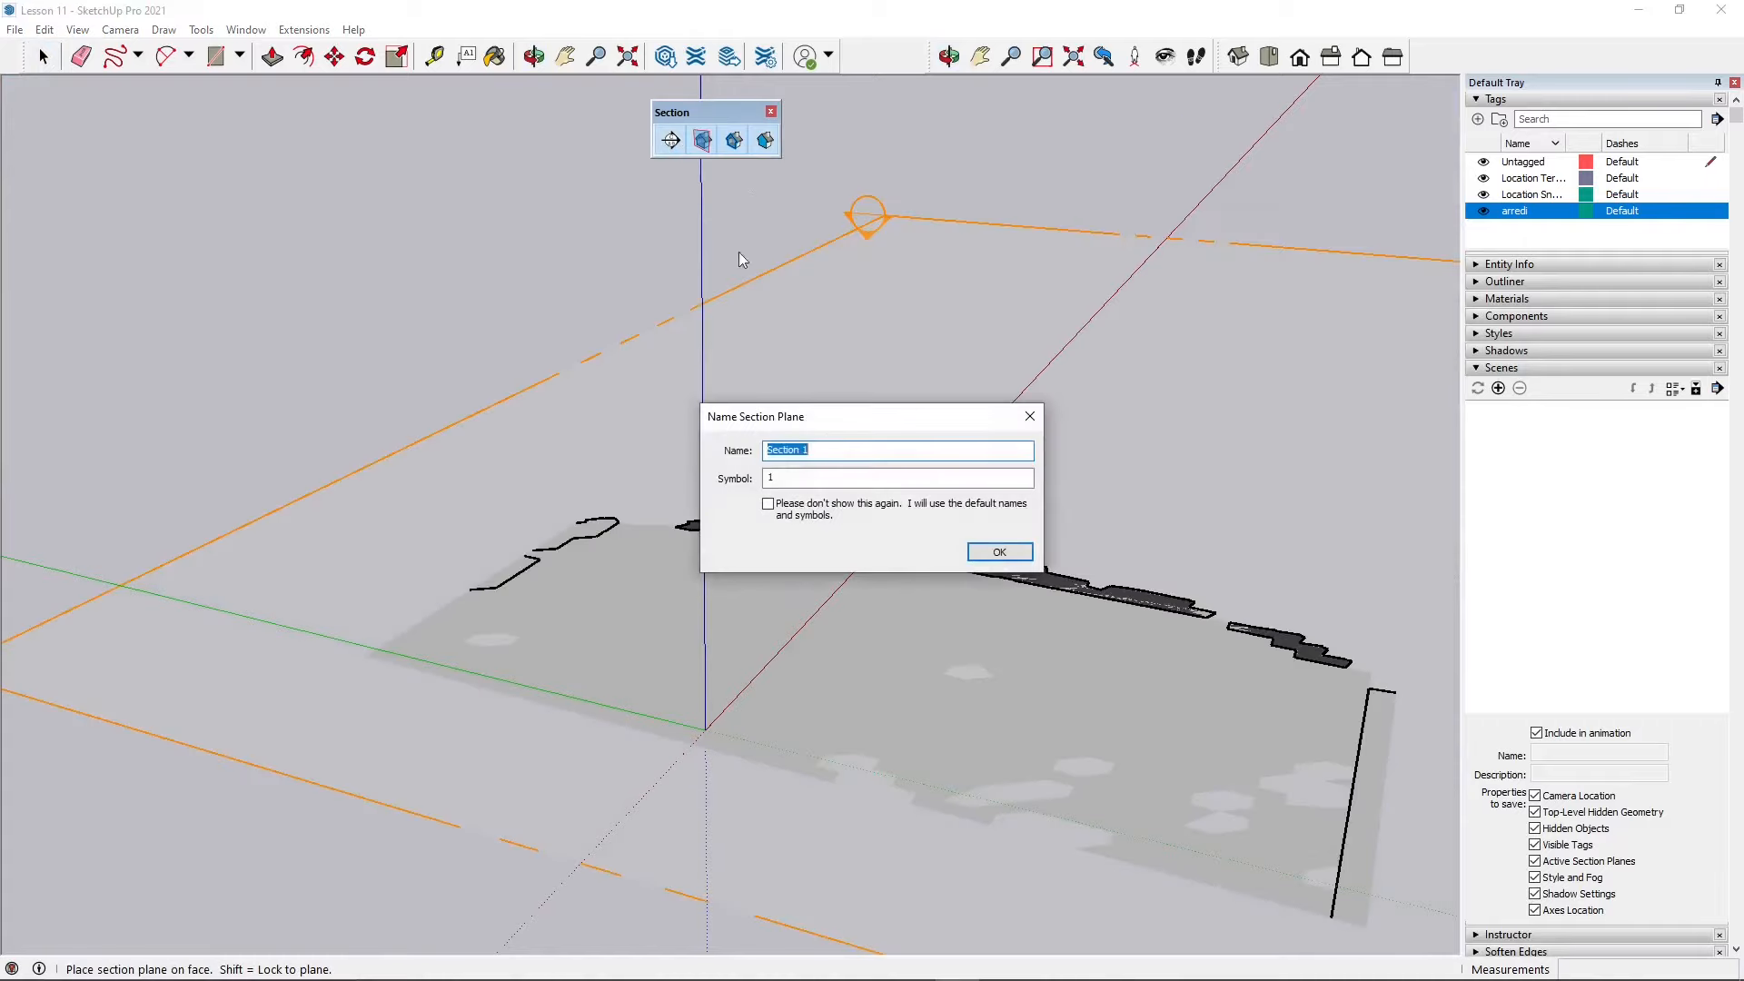
{"action": "left_click", "coordinate": [999, 551]}
Step: Move the section plane upward, then delete it
{"action": "scroll", "coordinate": [503, 596], "scroll_direction": "down", "scroll_amount": 3}
{"action": "scroll", "coordinate": [503, 596], "scroll_direction": "down", "scroll_amount": 2}
{"action": "scroll", "coordinate": [1188, 394], "scroll_direction": "down", "scroll_amount": 1}
{"action": "scroll", "coordinate": [829, 478], "scroll_direction": "up", "scroll_amount": 3}
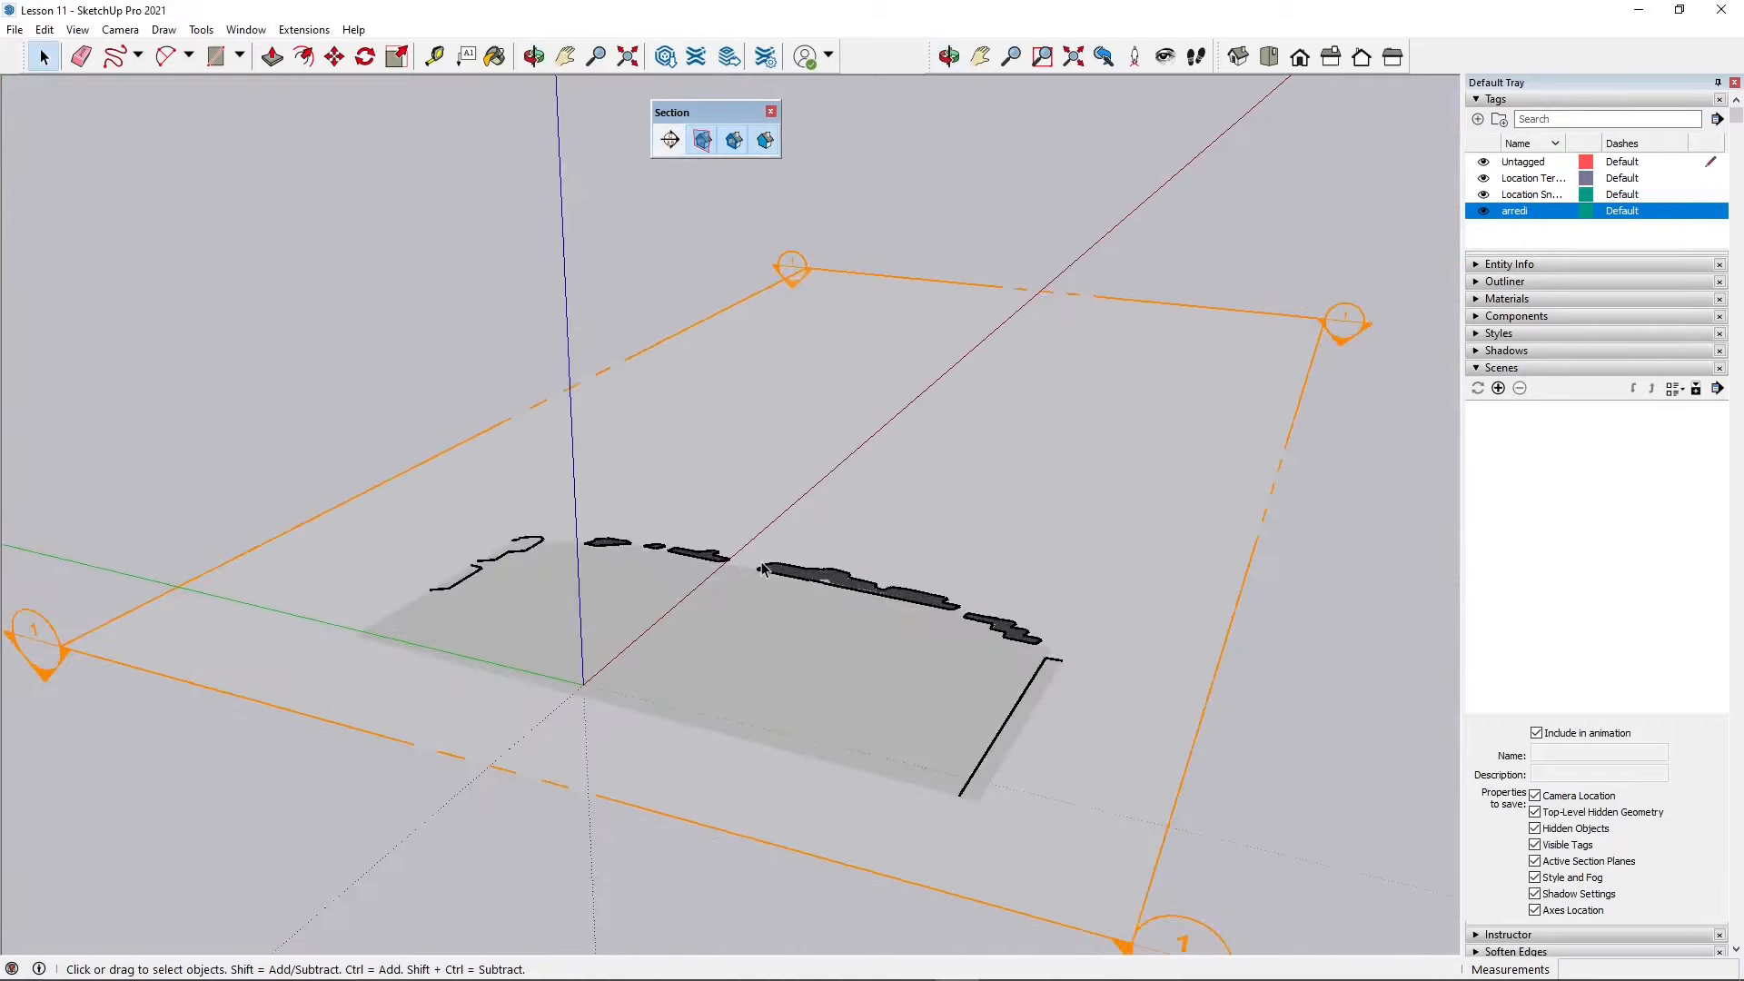
{"action": "scroll", "coordinate": [824, 477], "scroll_direction": "down", "scroll_amount": 1}
{"action": "left_click", "coordinate": [824, 281]}
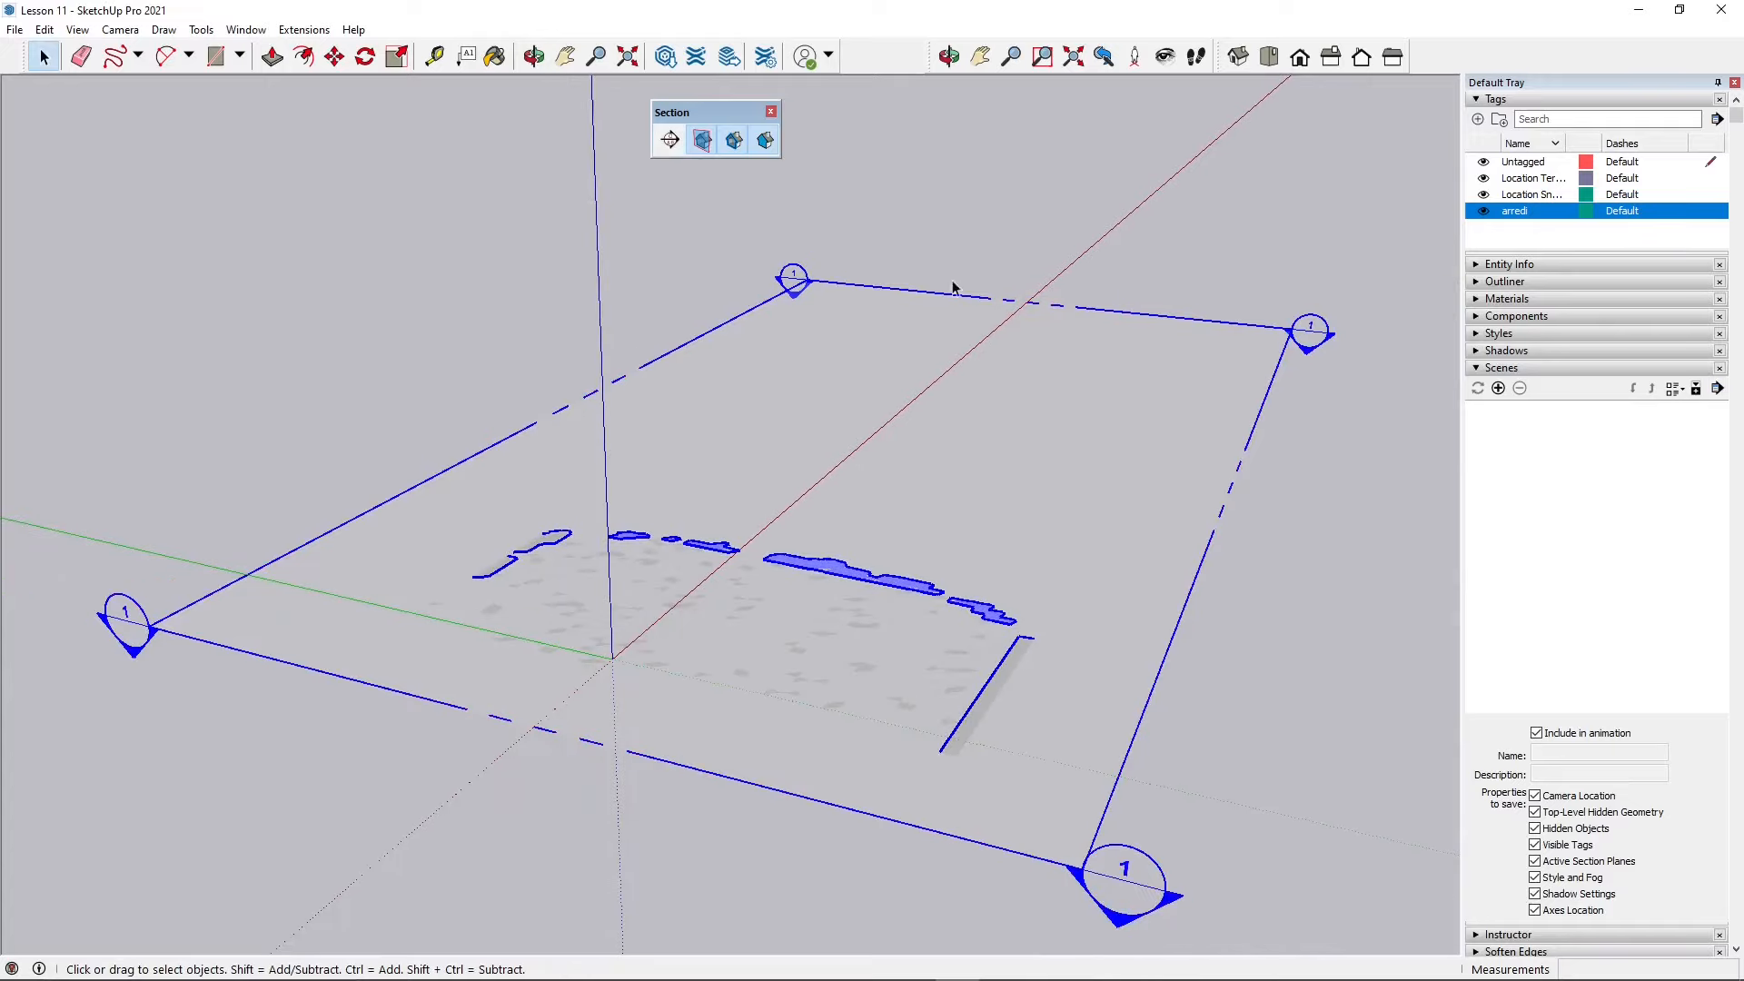
{"action": "left_click", "coordinate": [334, 56]}
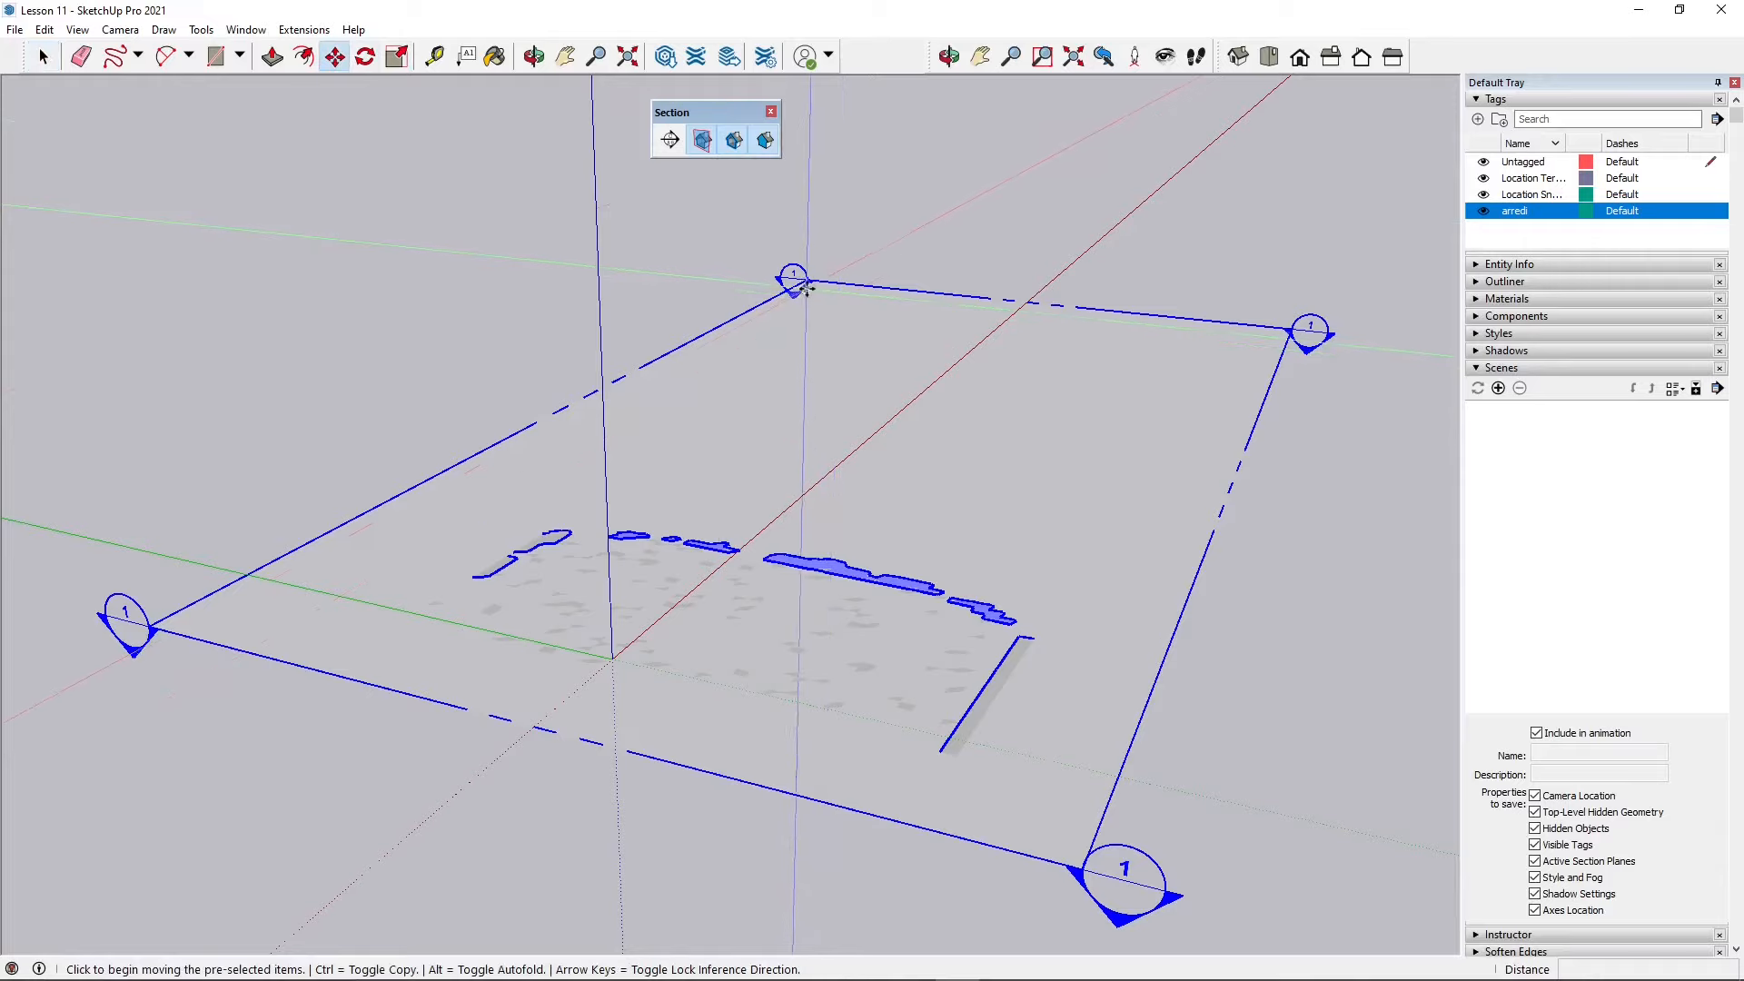
{"action": "left_click", "coordinate": [810, 281]}
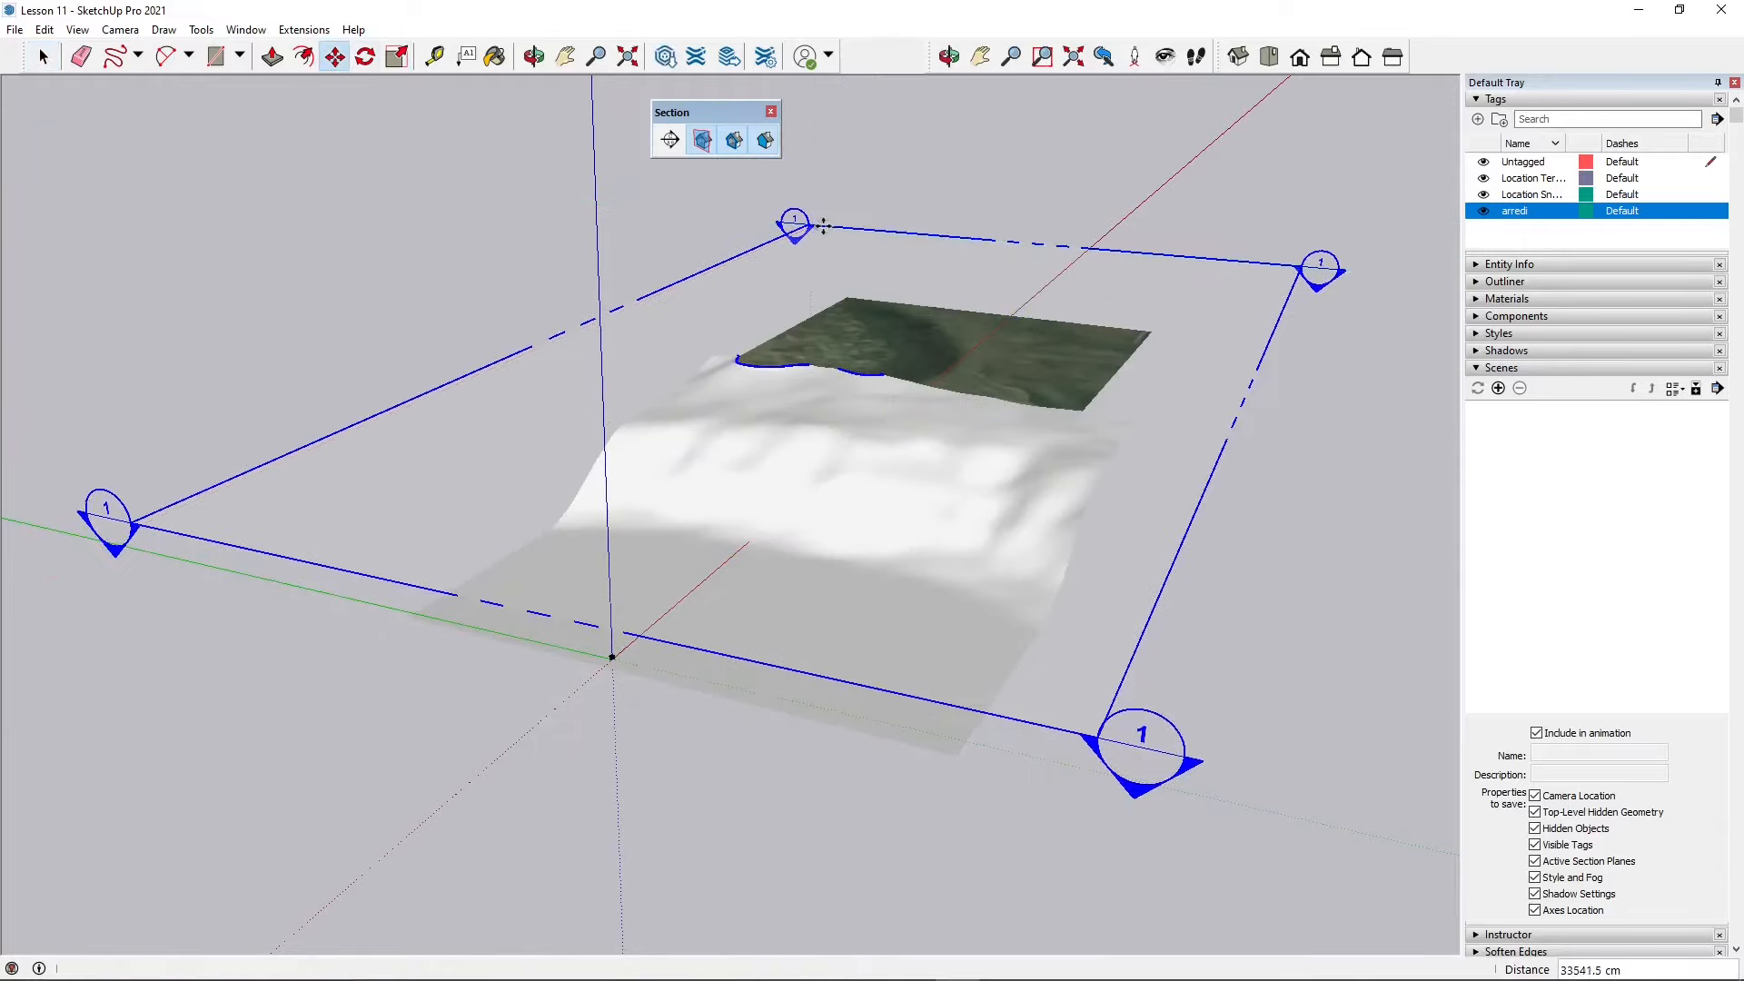
{"action": "left_click", "coordinate": [817, 225]}
{"action": "key", "text": "space"}
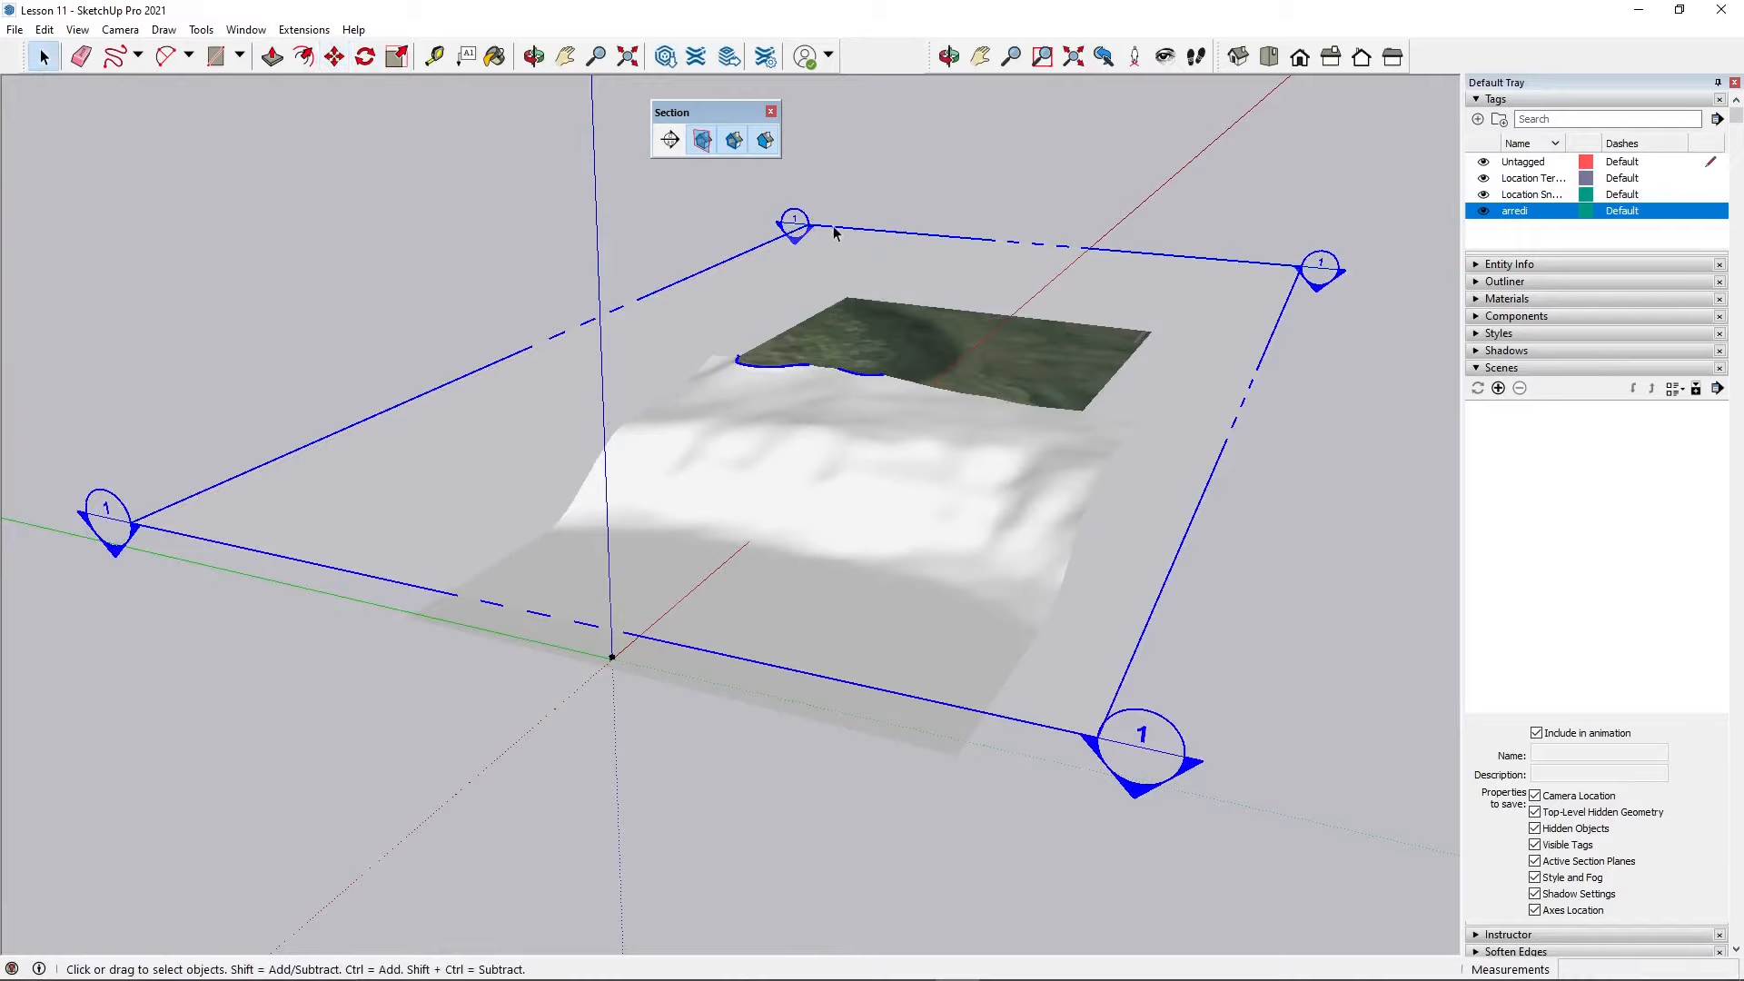
{"action": "key", "text": "Delete"}
Step: Unlock and delete the upper terrain snapshot
{"action": "left_click", "coordinate": [926, 256]}
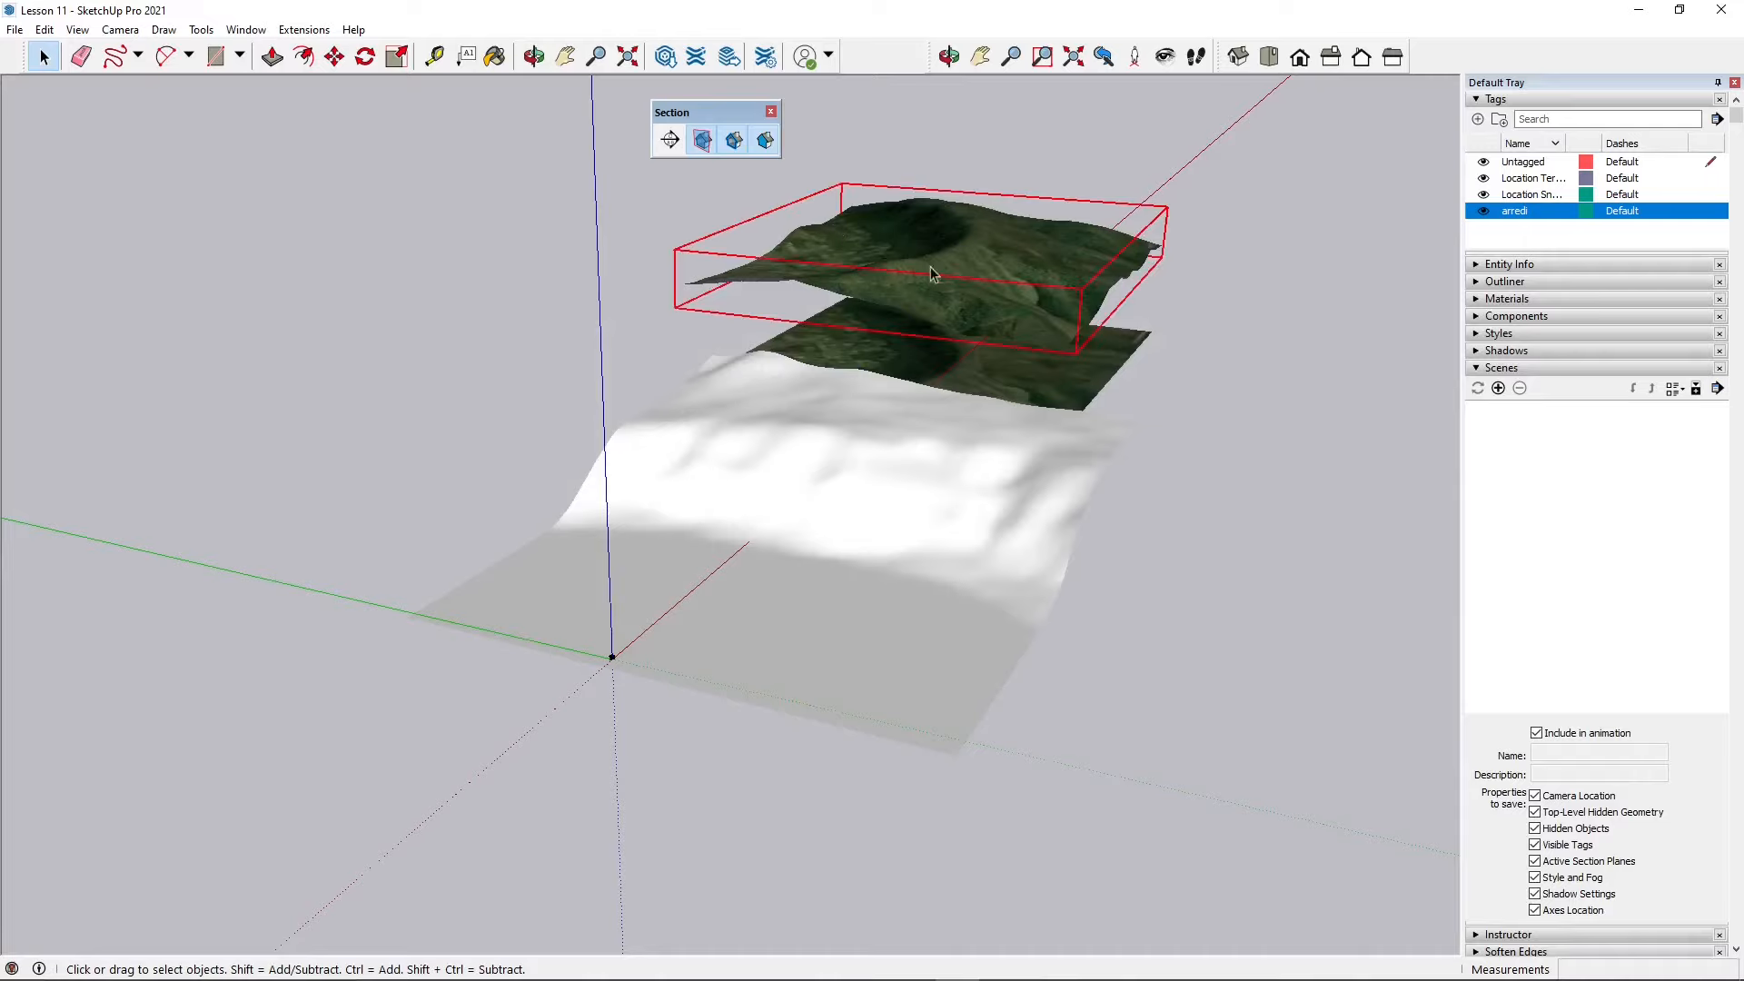
{"action": "right_click", "coordinate": [965, 266]}
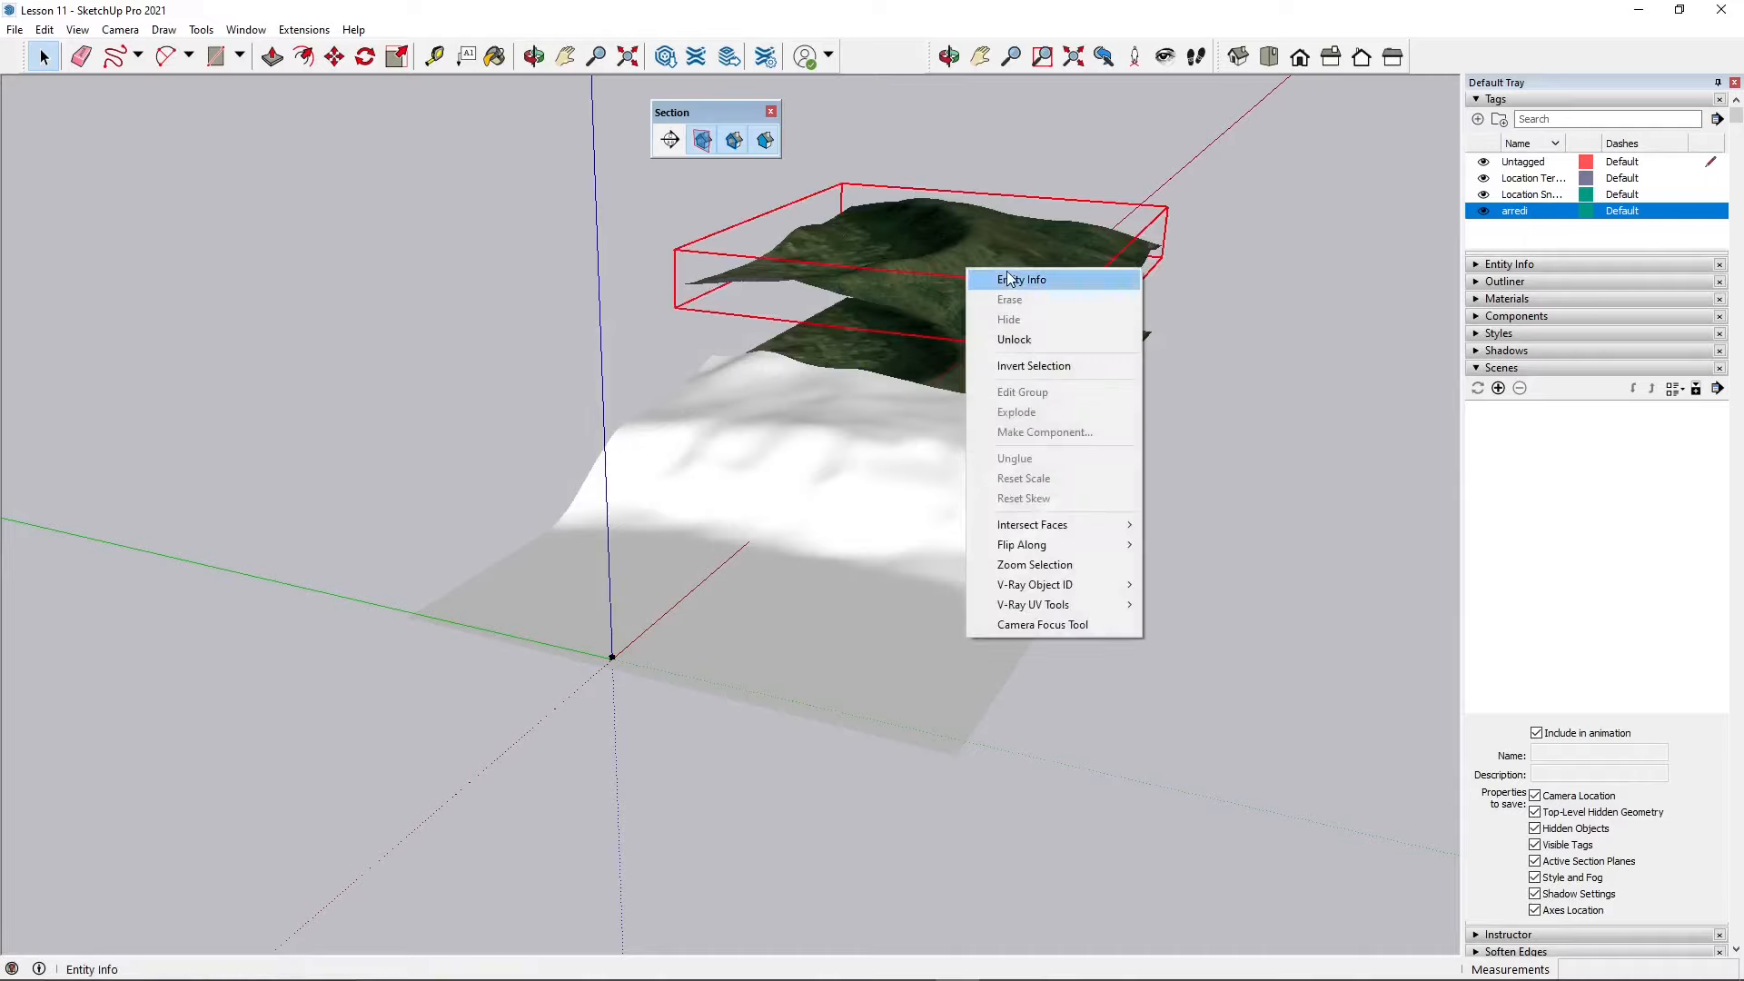
{"action": "left_click", "coordinate": [1013, 339]}
{"action": "key", "text": "Delete"}
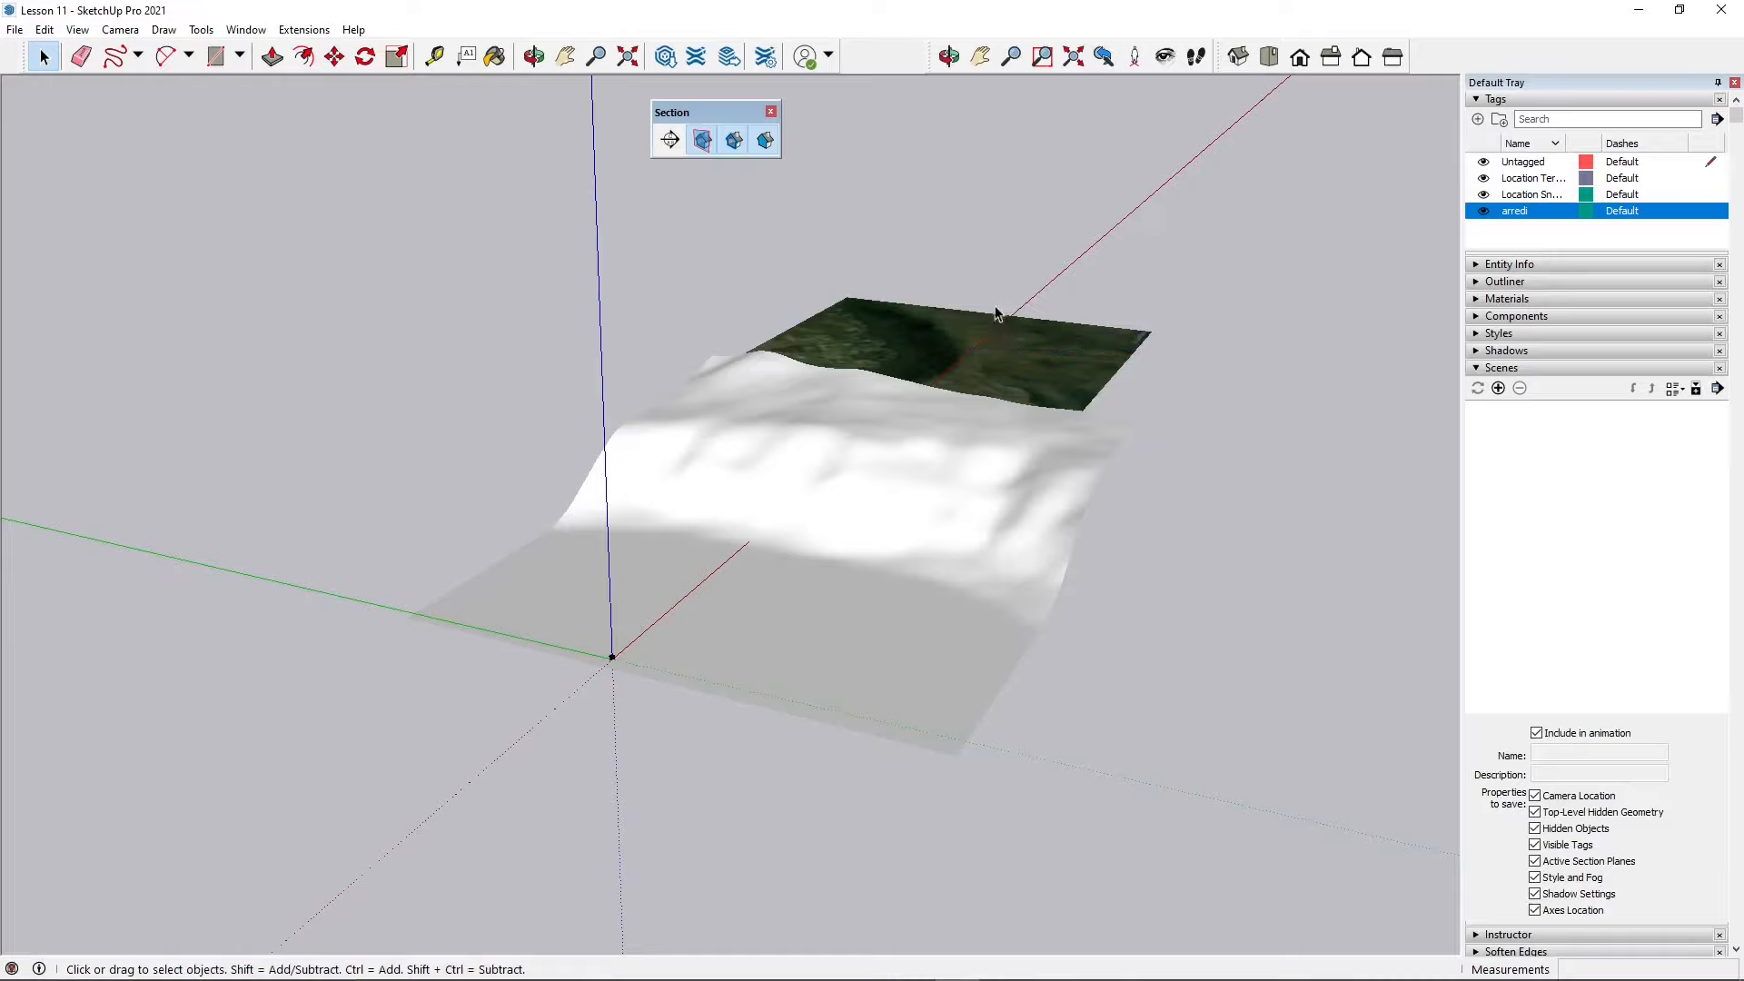
Step: Unlock and delete the lower terrain snapshot, then delete the white terrain surface
{"action": "right_click", "coordinate": [998, 339]}
{"action": "left_click", "coordinate": [1031, 406]}
{"action": "key", "text": "Delete"}
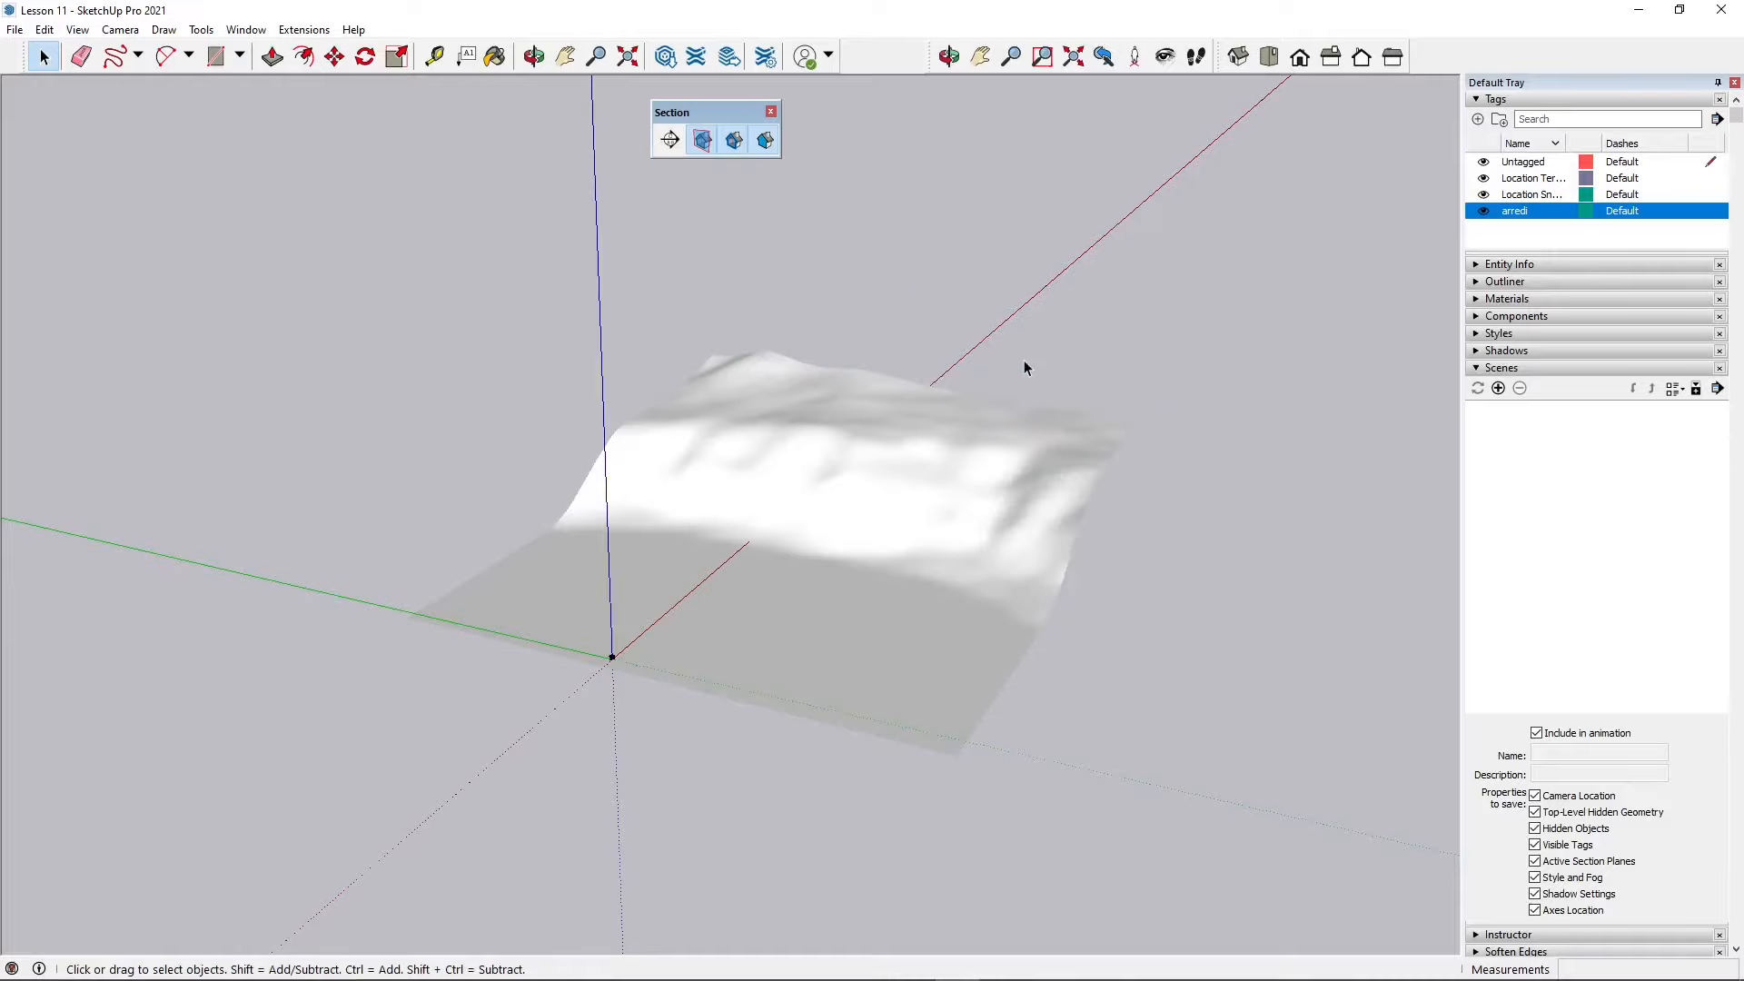
{"action": "left_click", "coordinate": [917, 491]}
{"action": "key", "text": "Delete"}
{"action": "scroll", "coordinate": [508, 699], "scroll_direction": "up", "scroll_amount": 3}
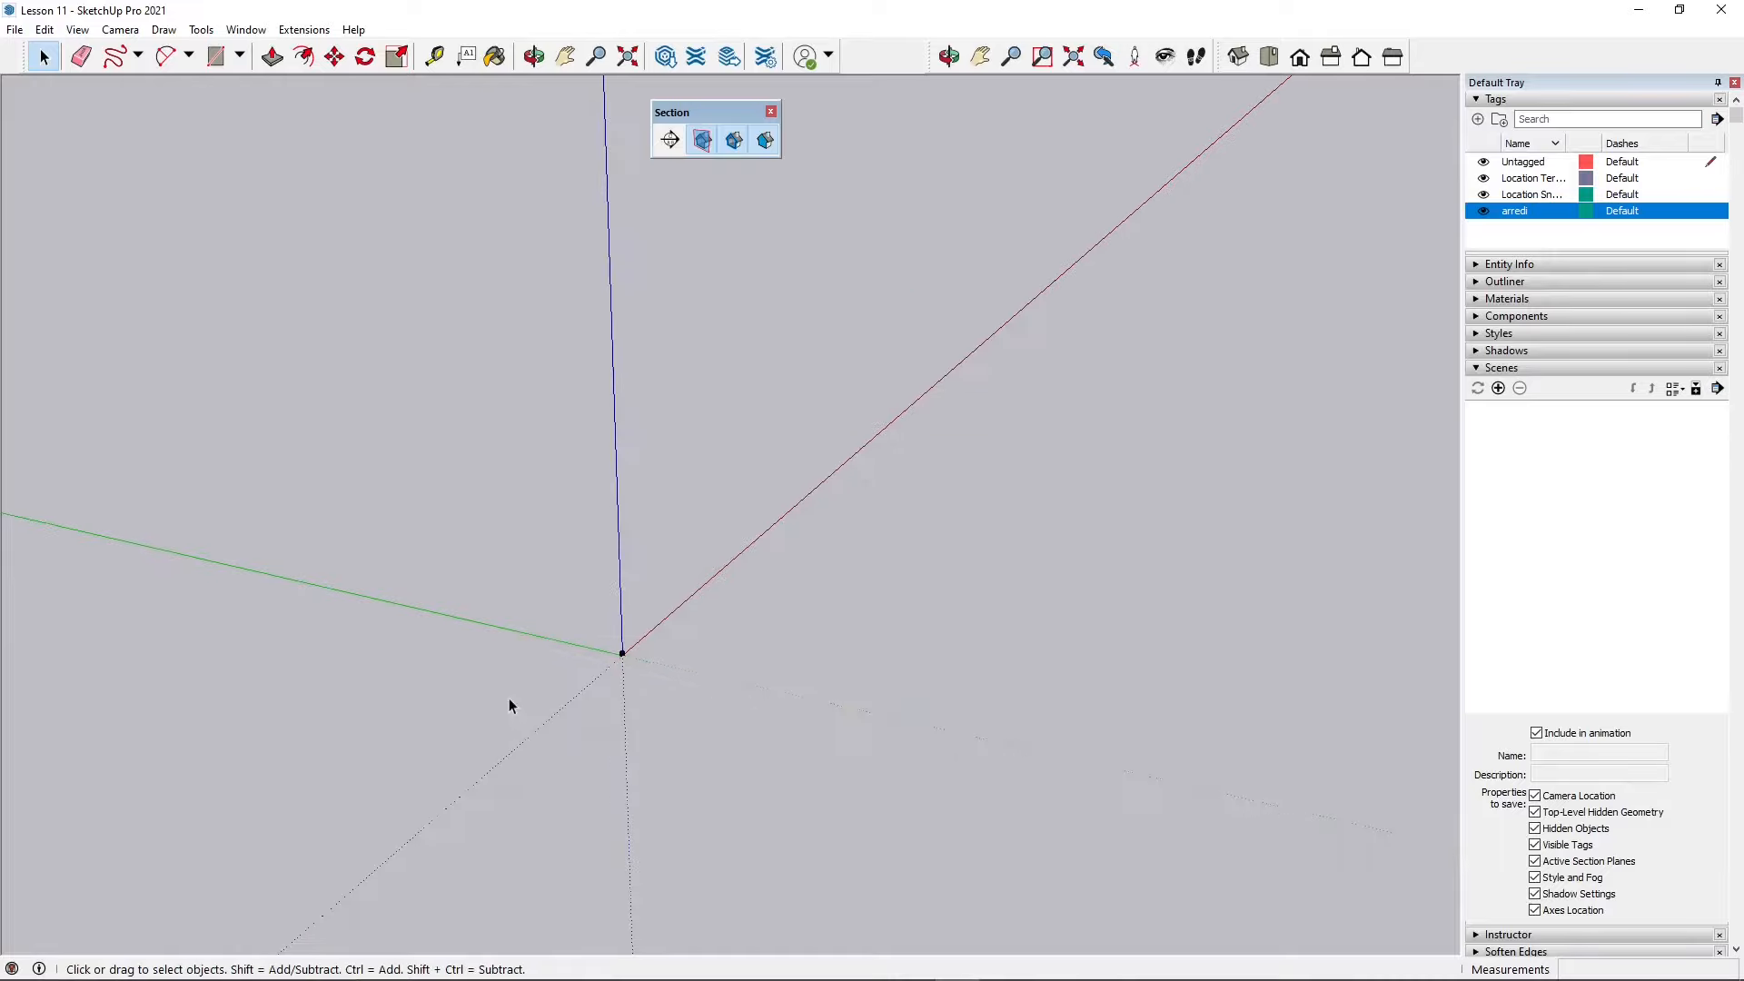
{"action": "left_click", "coordinate": [628, 57]}
{"action": "middle_click_drag", "start_coordinate": [681, 311], "coordinate": [916, 508]}
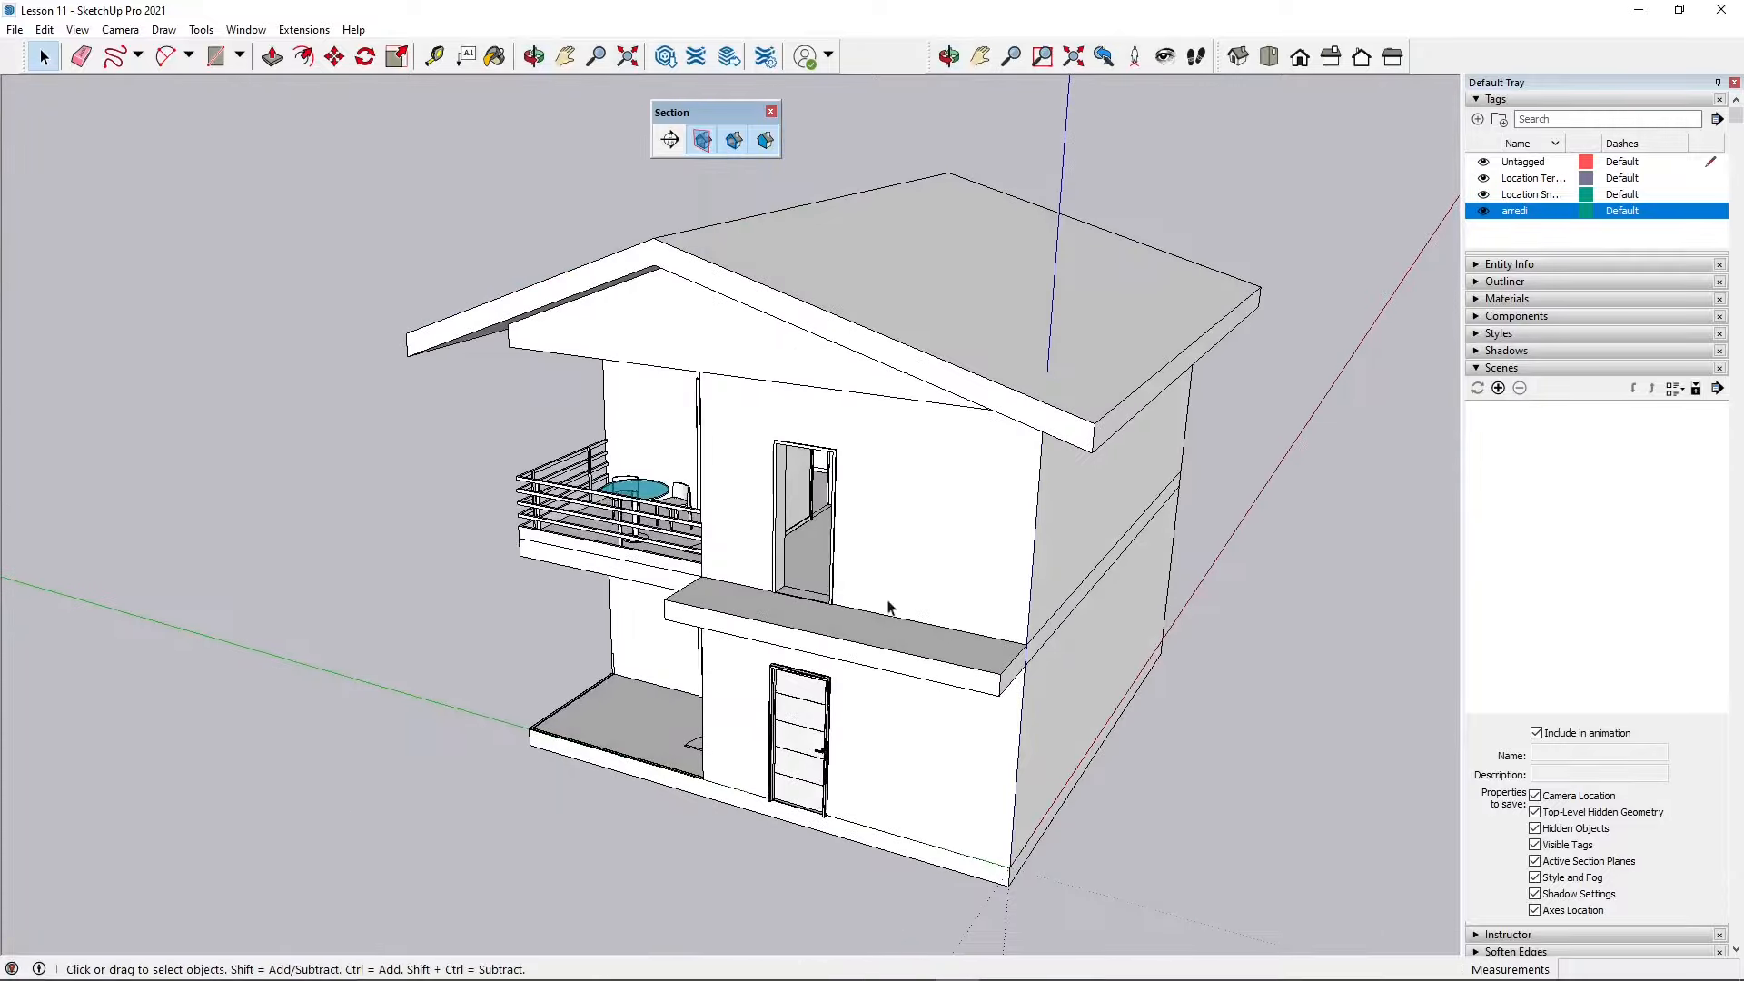
{"action": "scroll", "coordinate": [921, 592], "scroll_direction": "down", "scroll_amount": 1}
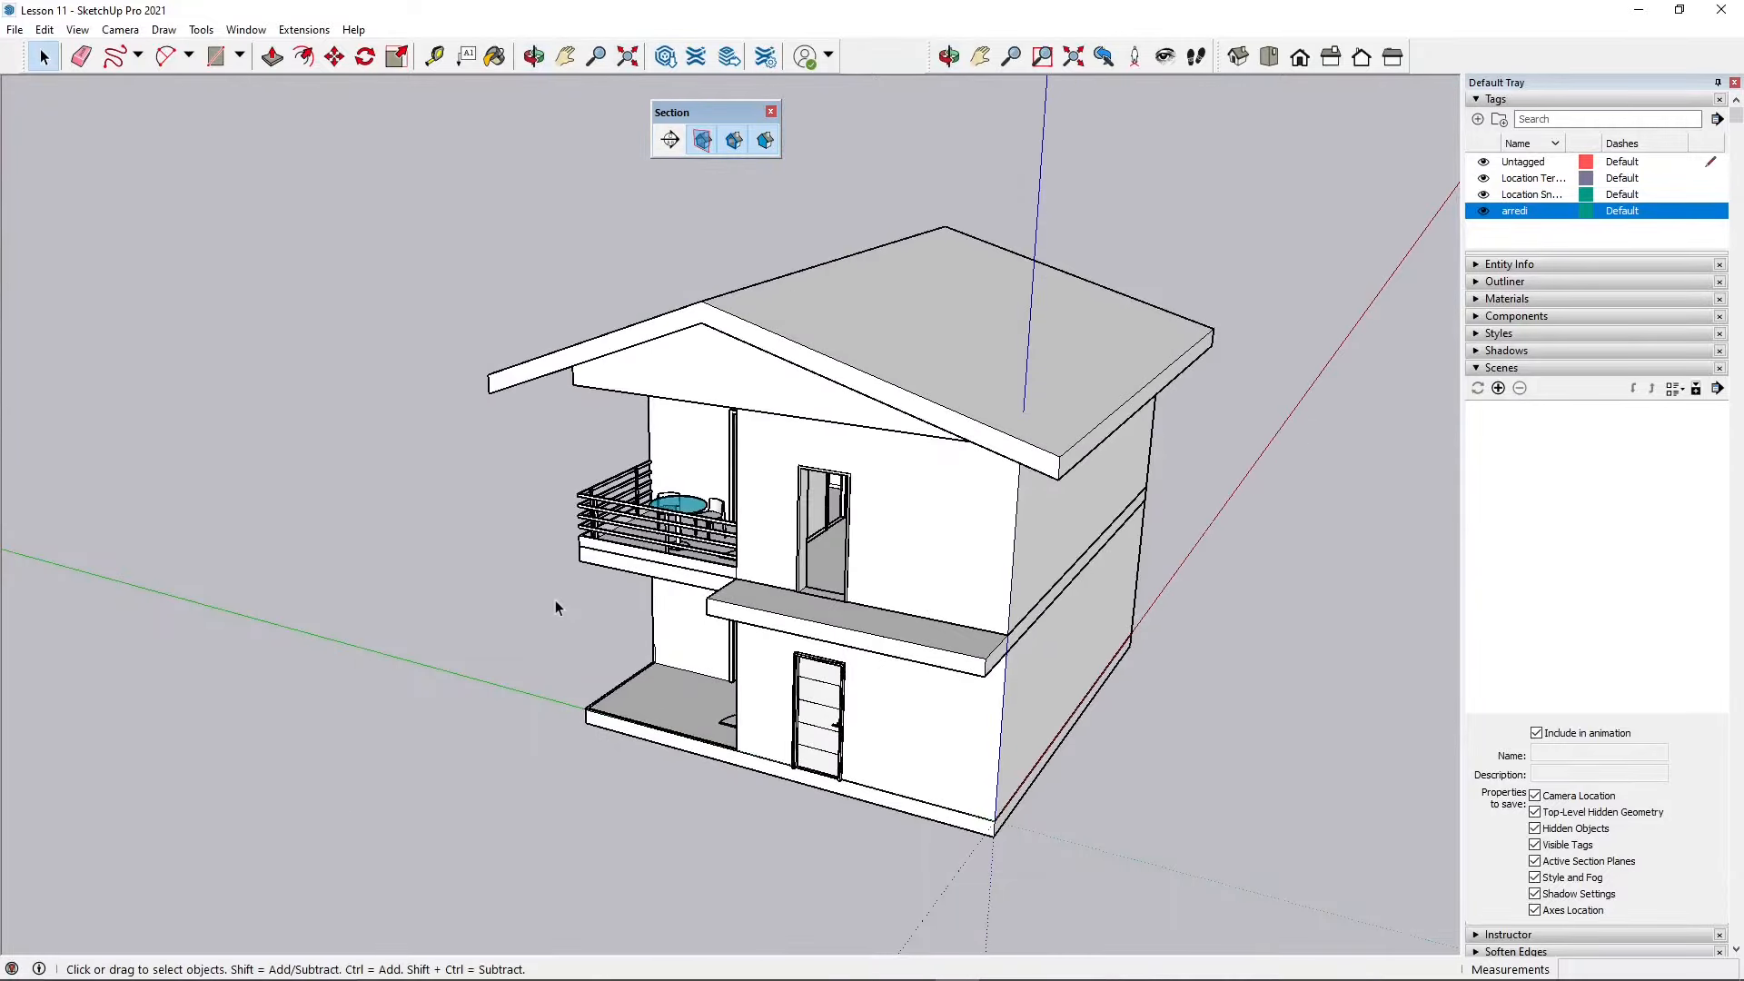
{"action": "middle_click_drag", "start_coordinate": [572, 605], "coordinate": [691, 566]}
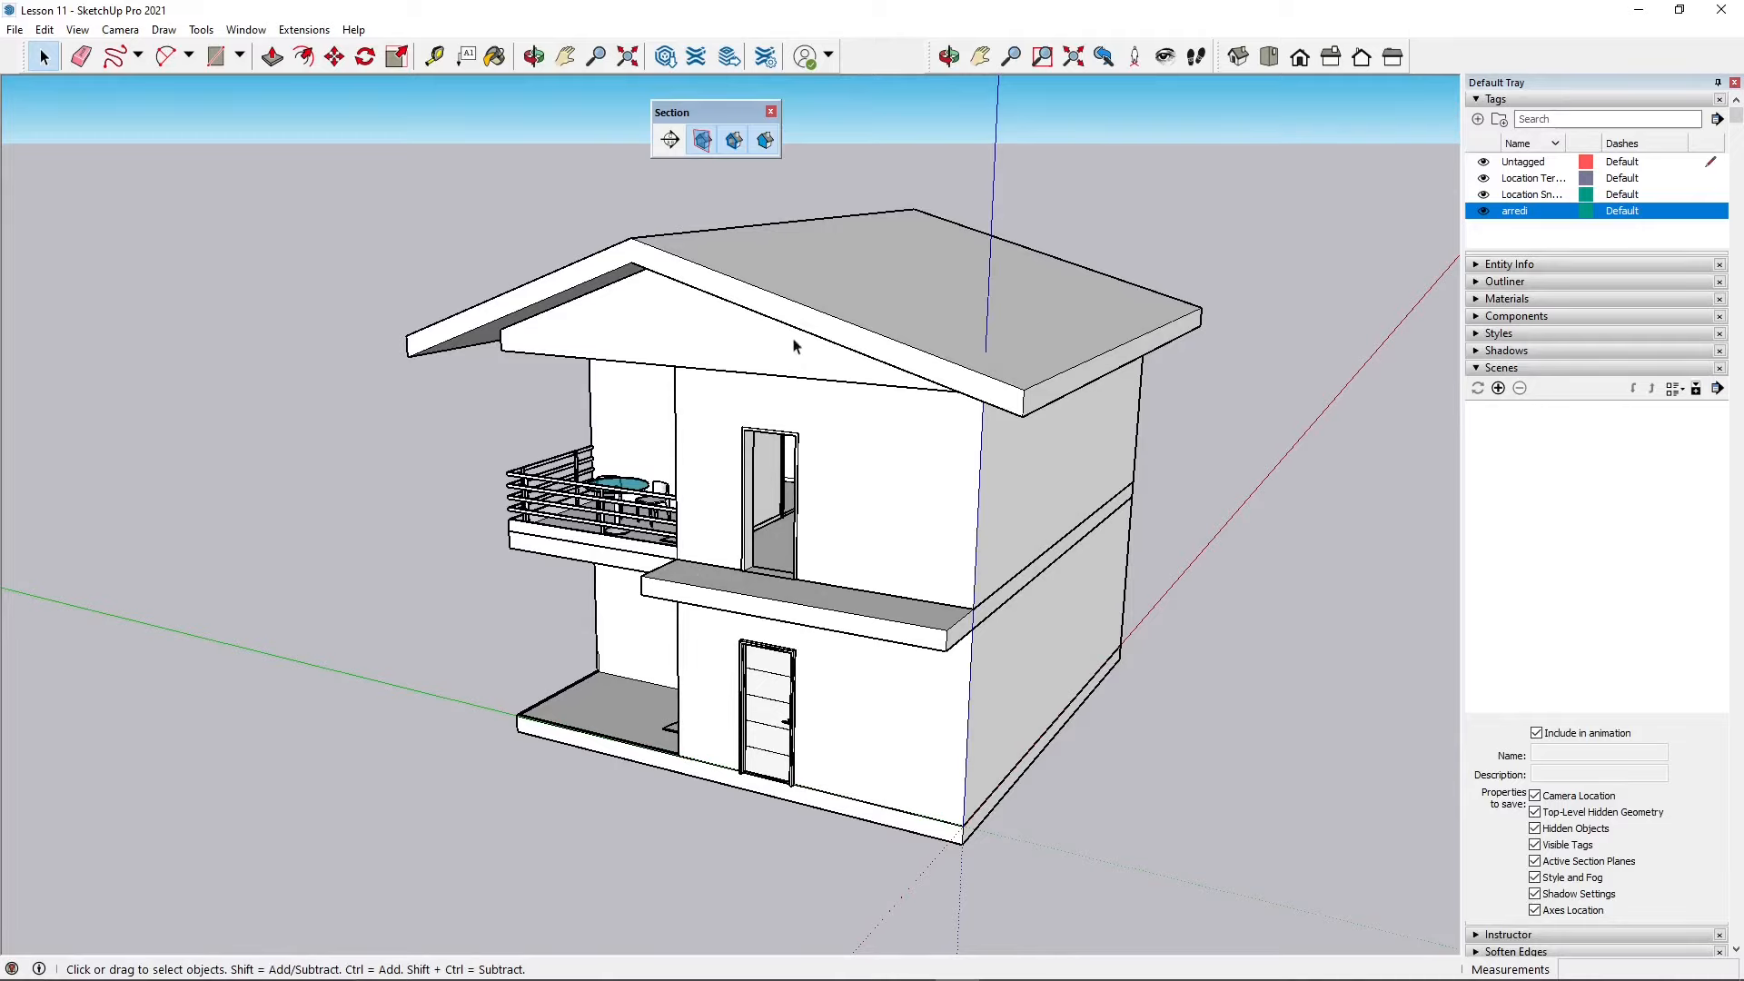
{"action": "middle_click_drag", "start_coordinate": [798, 347], "coordinate": [719, 363]}
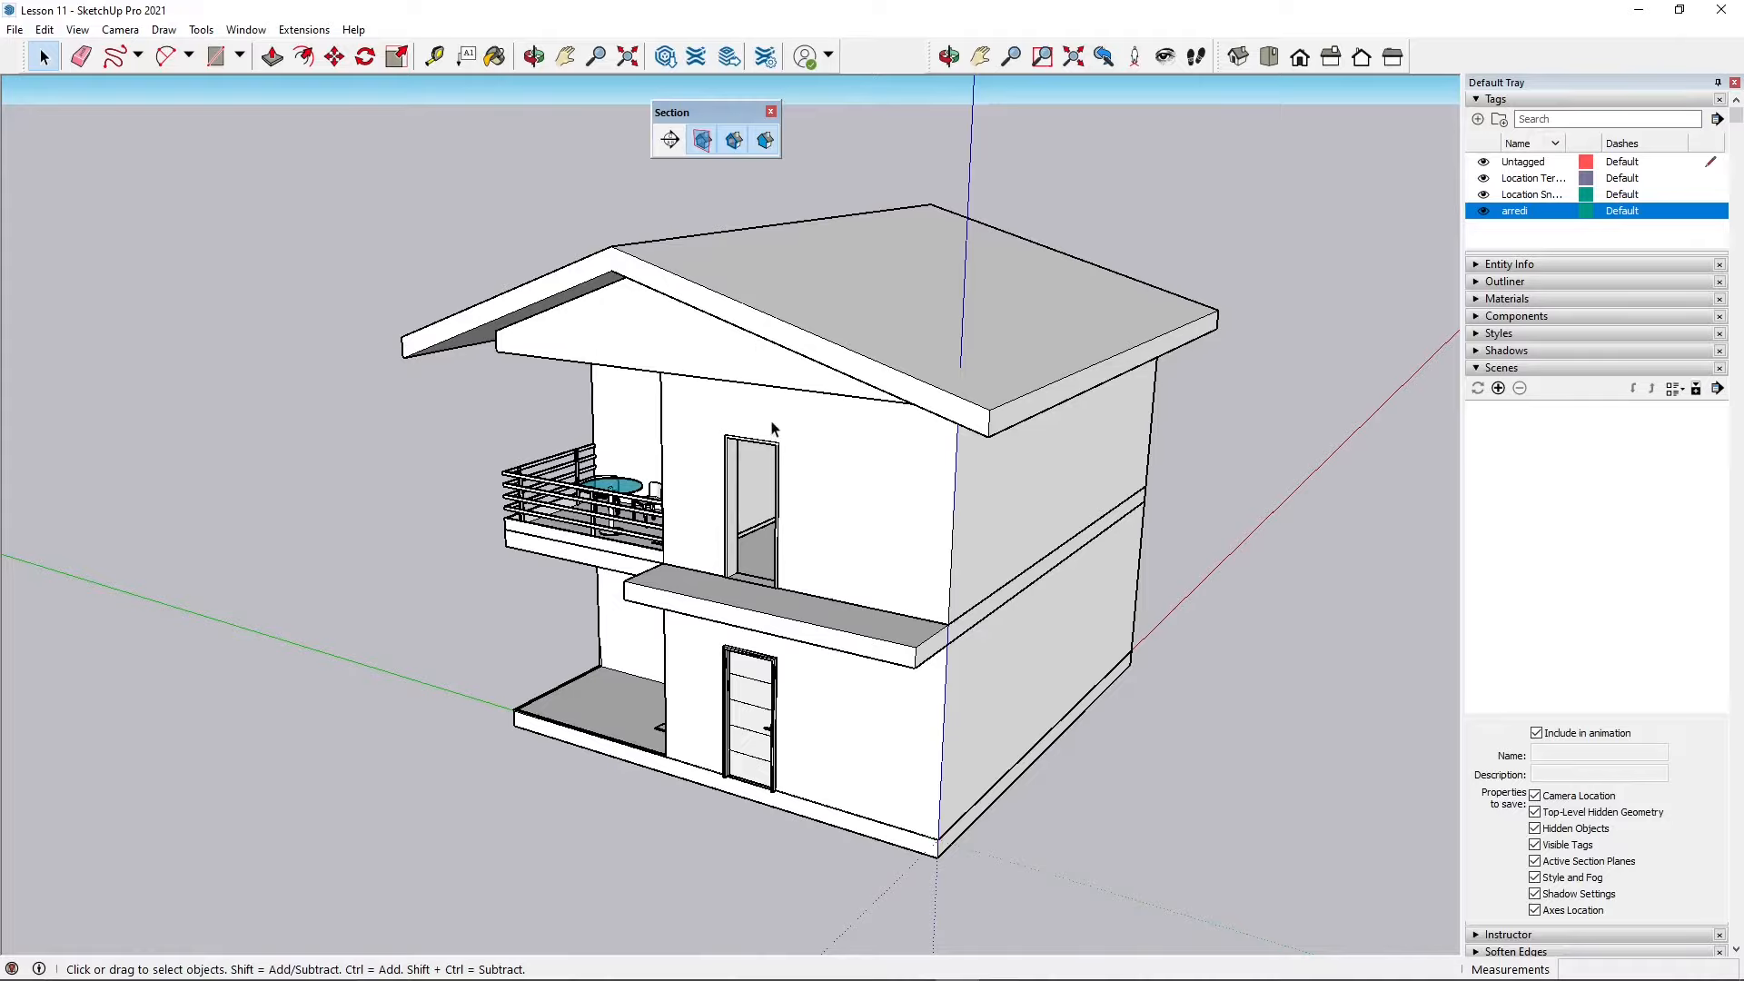
{"action": "scroll", "coordinate": [773, 425], "scroll_direction": "down", "scroll_amount": 1}
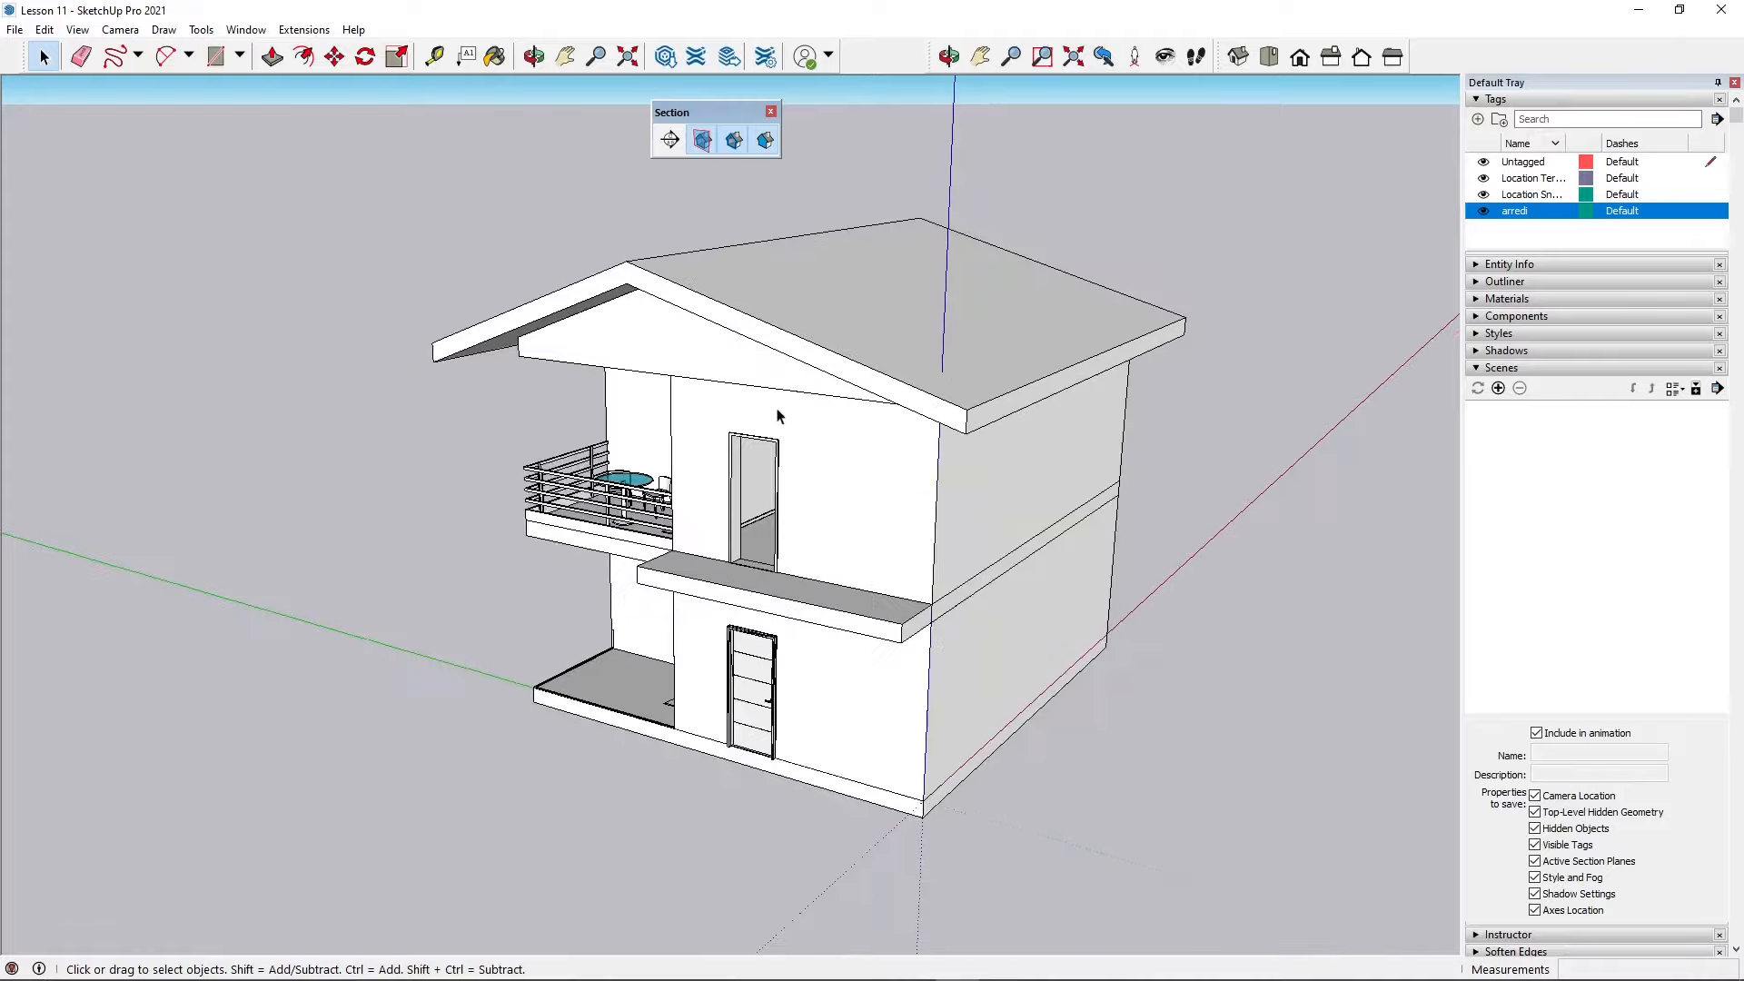
{"action": "middle_click_drag", "start_coordinate": [776, 416], "coordinate": [872, 431]}
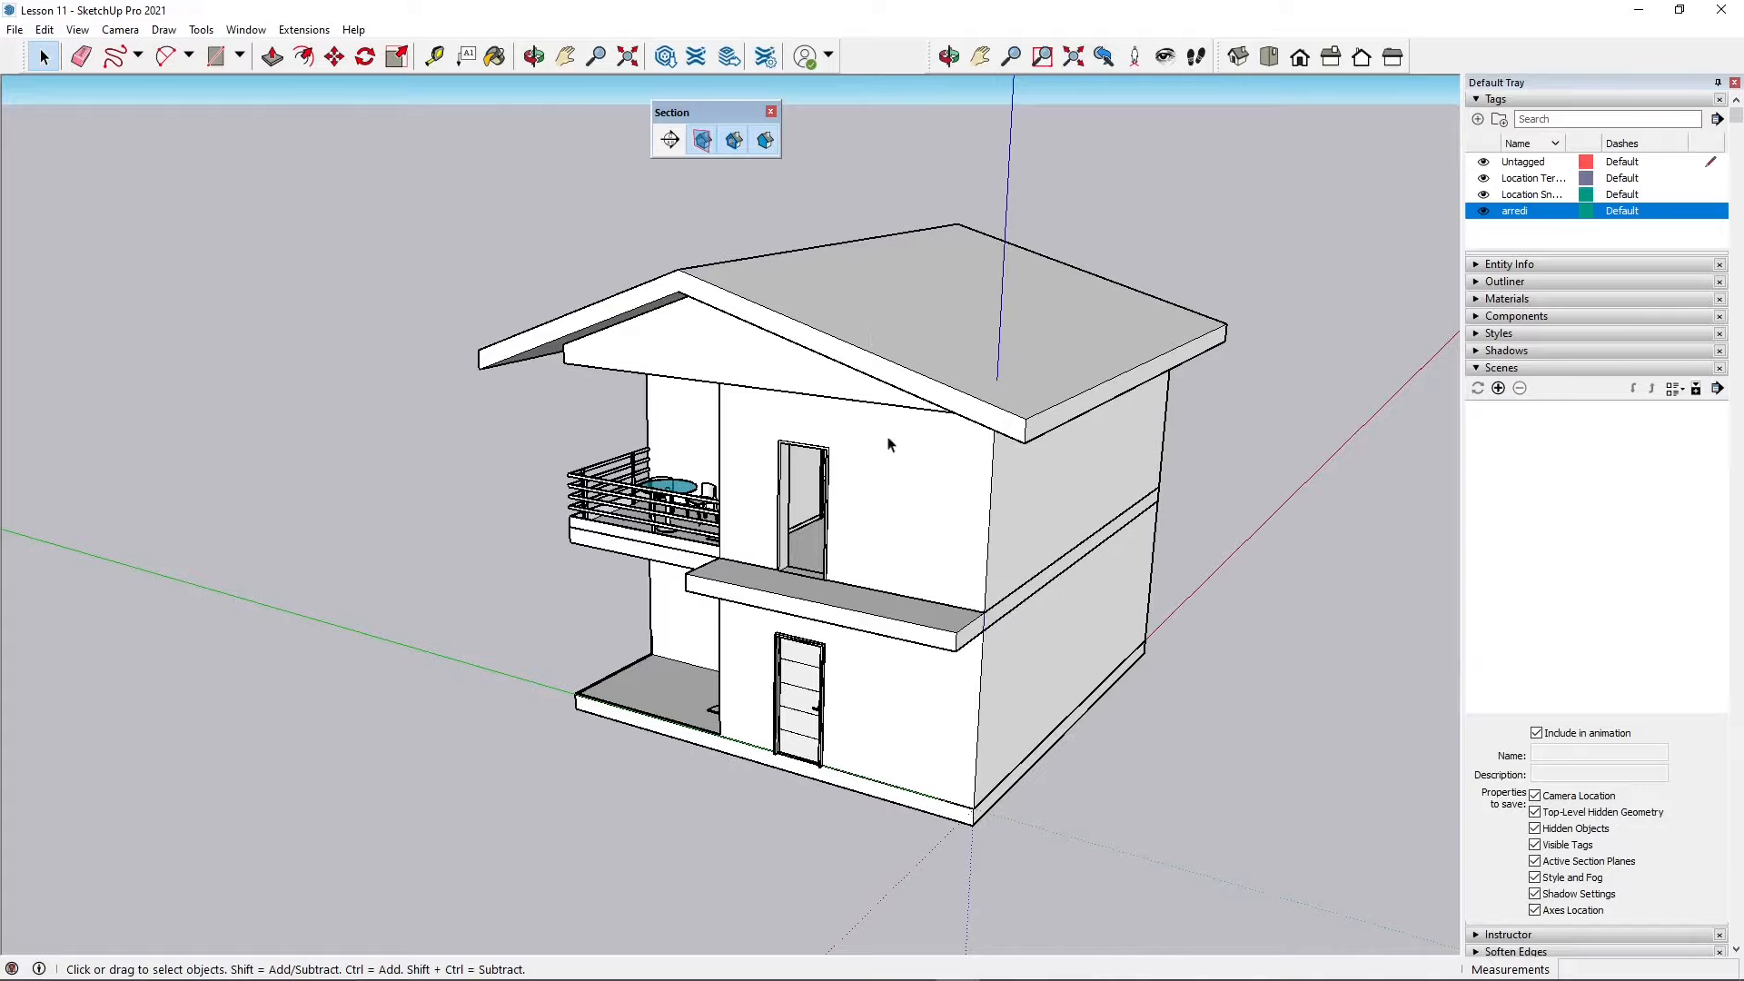
Step: Examine the house's ground-floor and upper-floor wall faces by selecting them in turn
{"action": "left_click", "coordinate": [826, 386]}
{"action": "left_click", "coordinate": [877, 508]}
{"action": "left_click", "coordinate": [909, 719]}
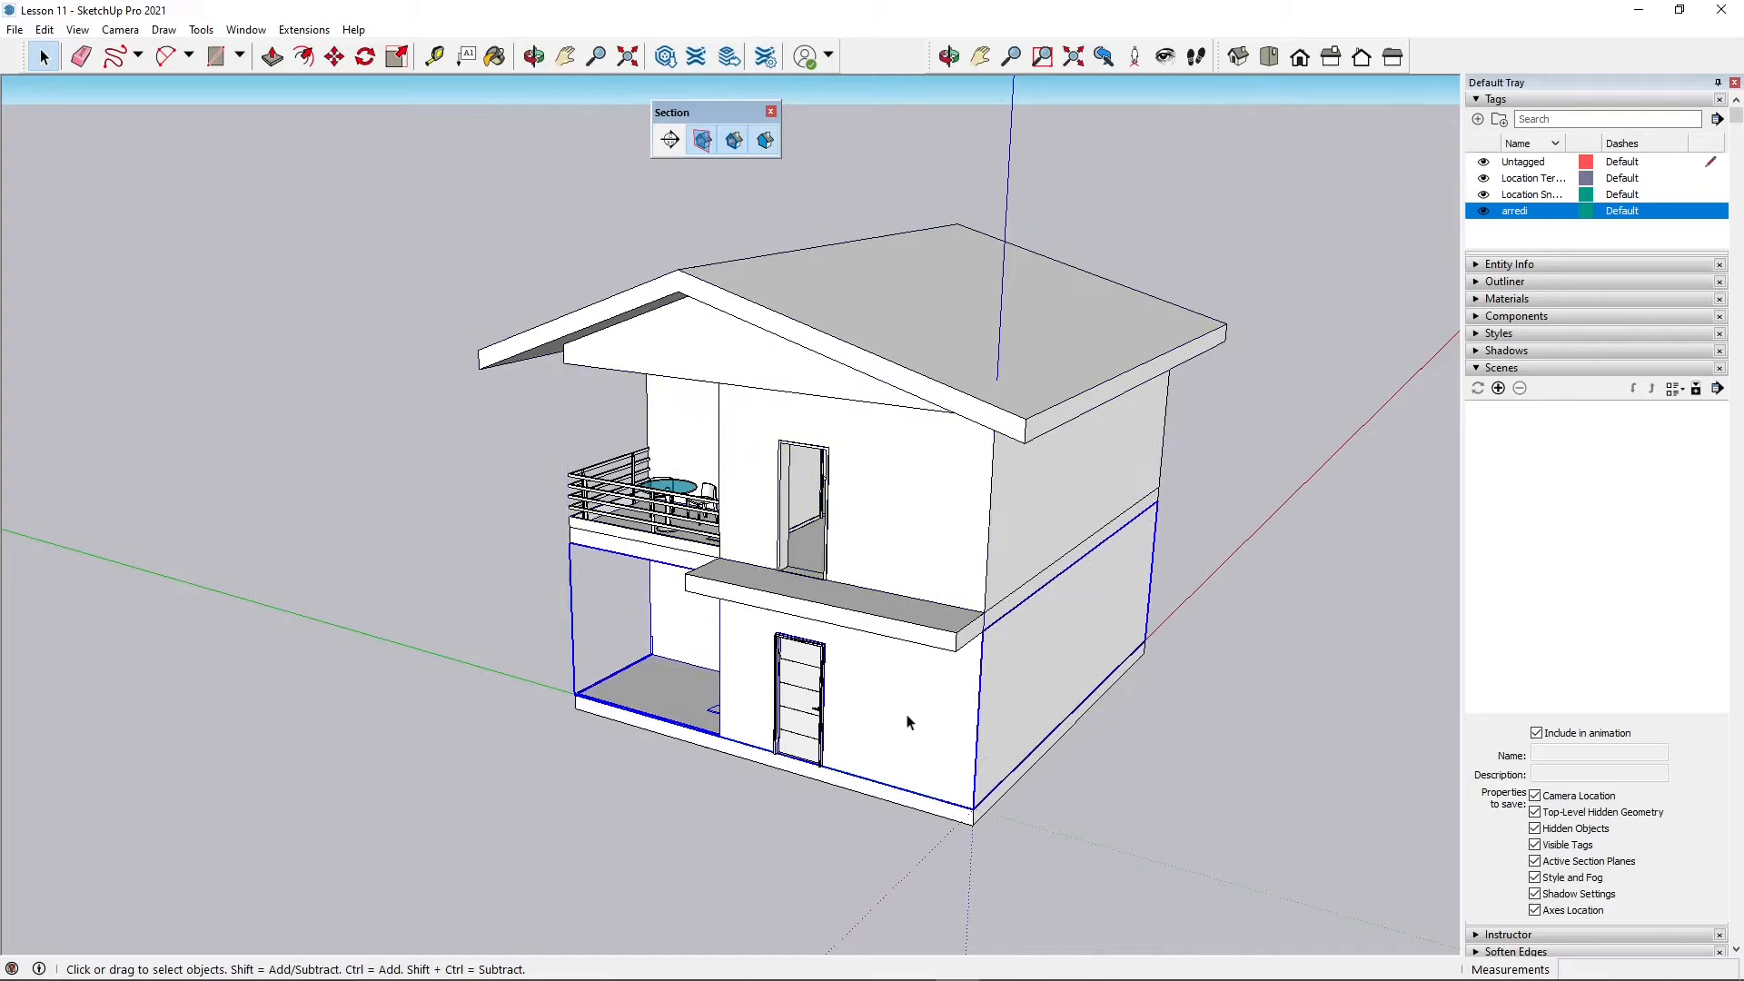
{"action": "left_click", "coordinate": [1100, 796]}
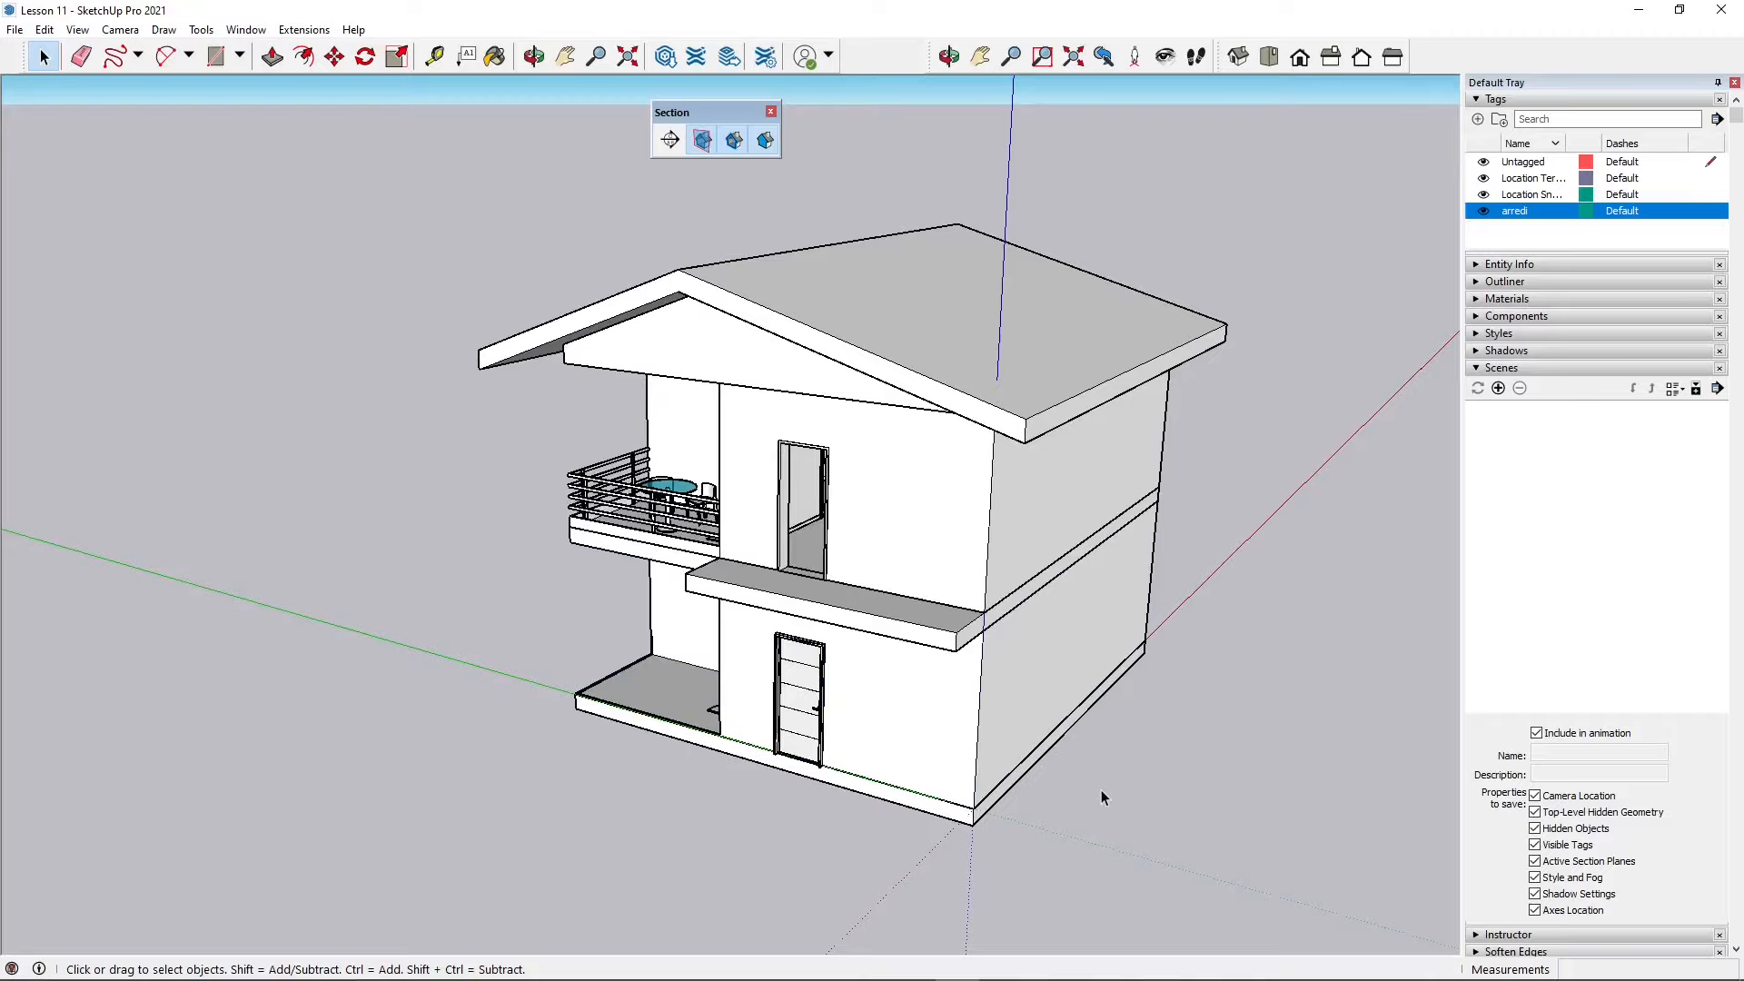
{"action": "left_click", "coordinate": [993, 541]}
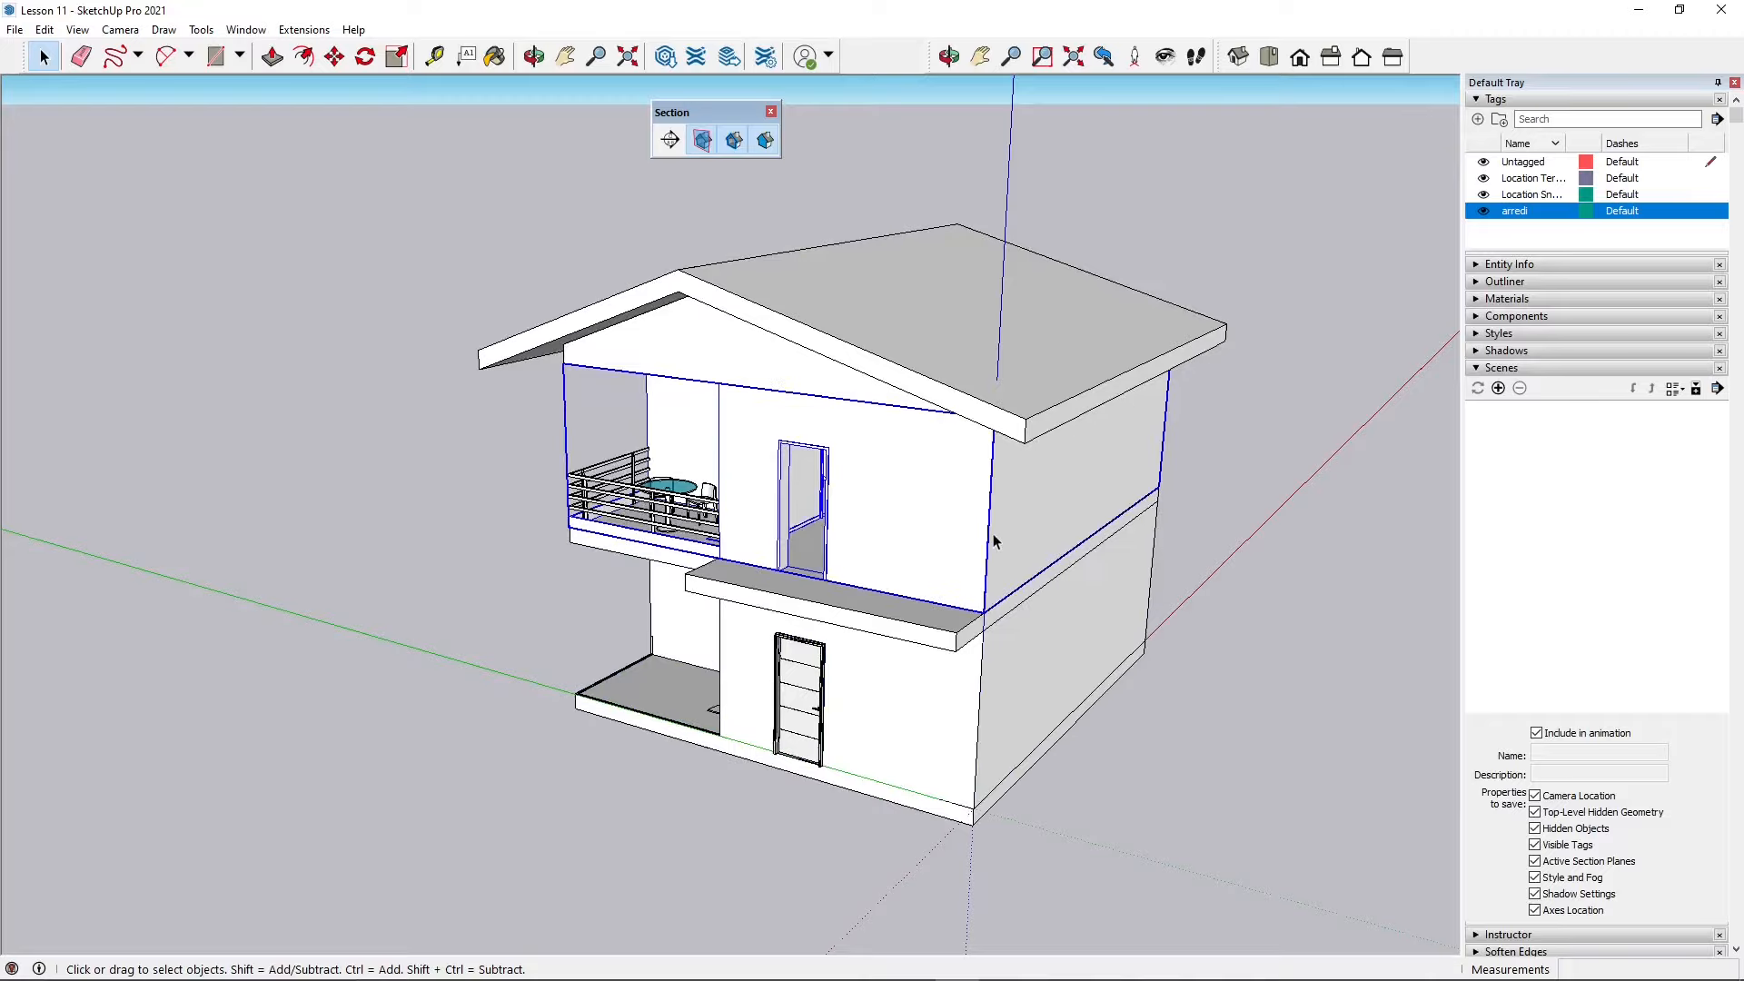
{"action": "left_click", "coordinate": [937, 207]}
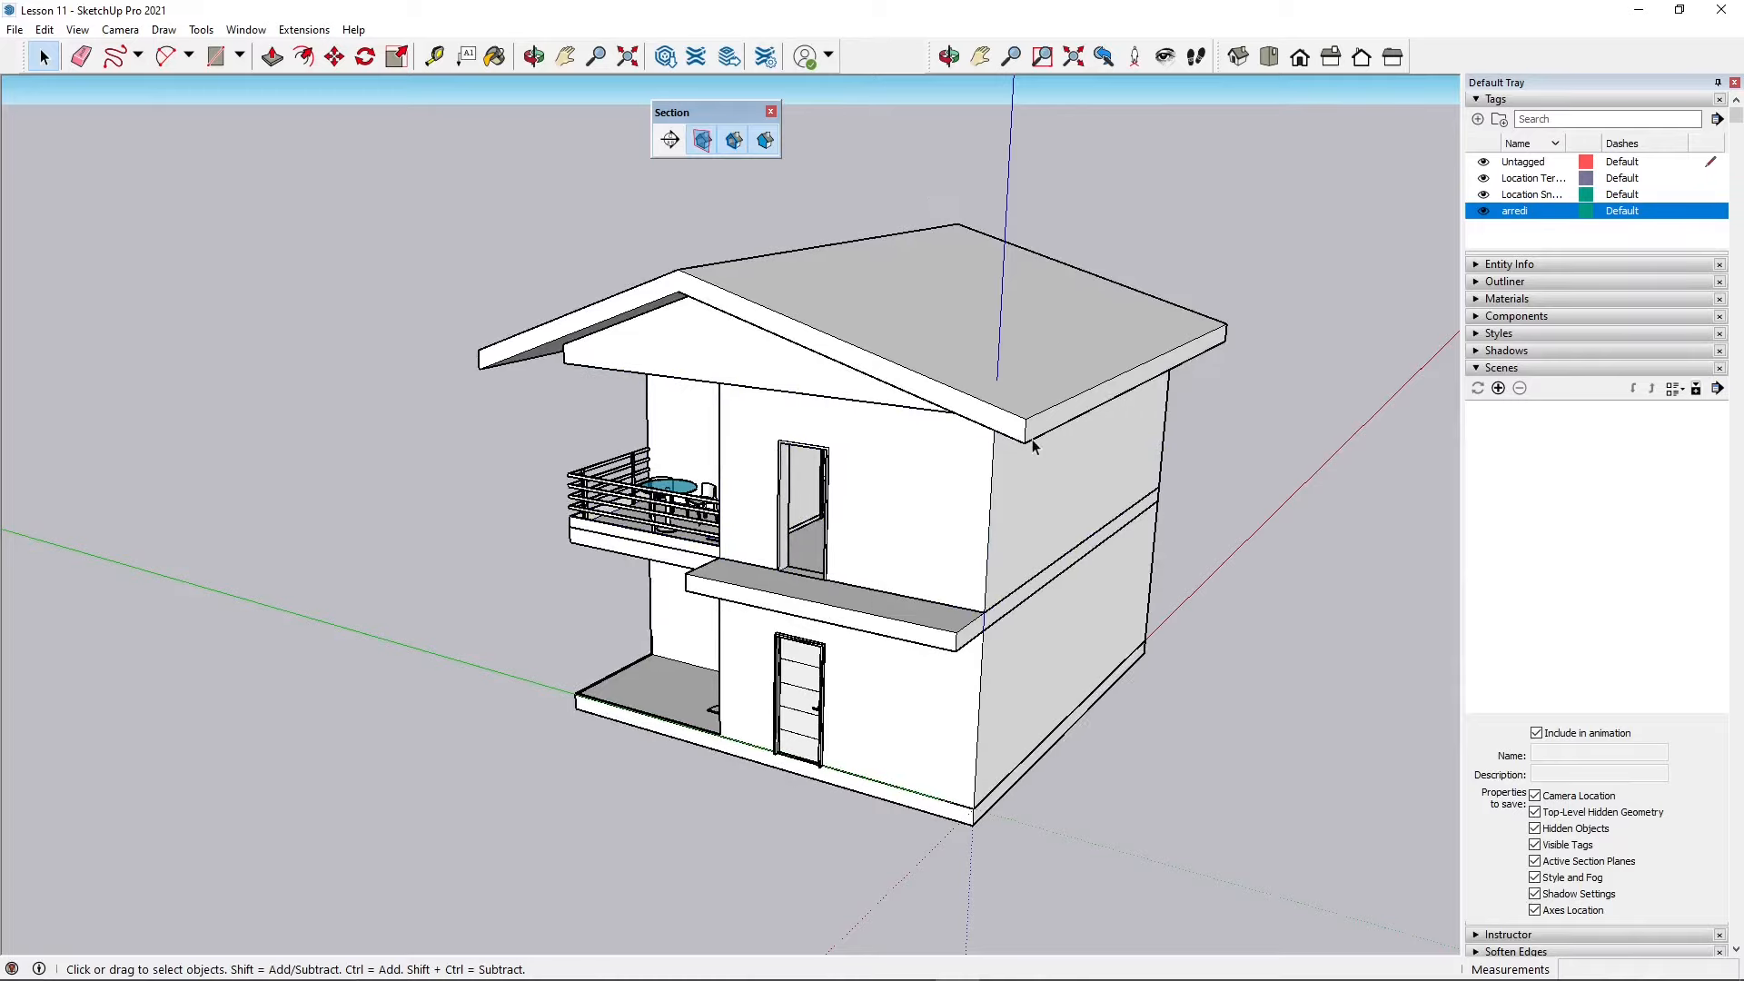
{"action": "scroll", "coordinate": [1097, 551], "scroll_direction": "down", "scroll_amount": 1}
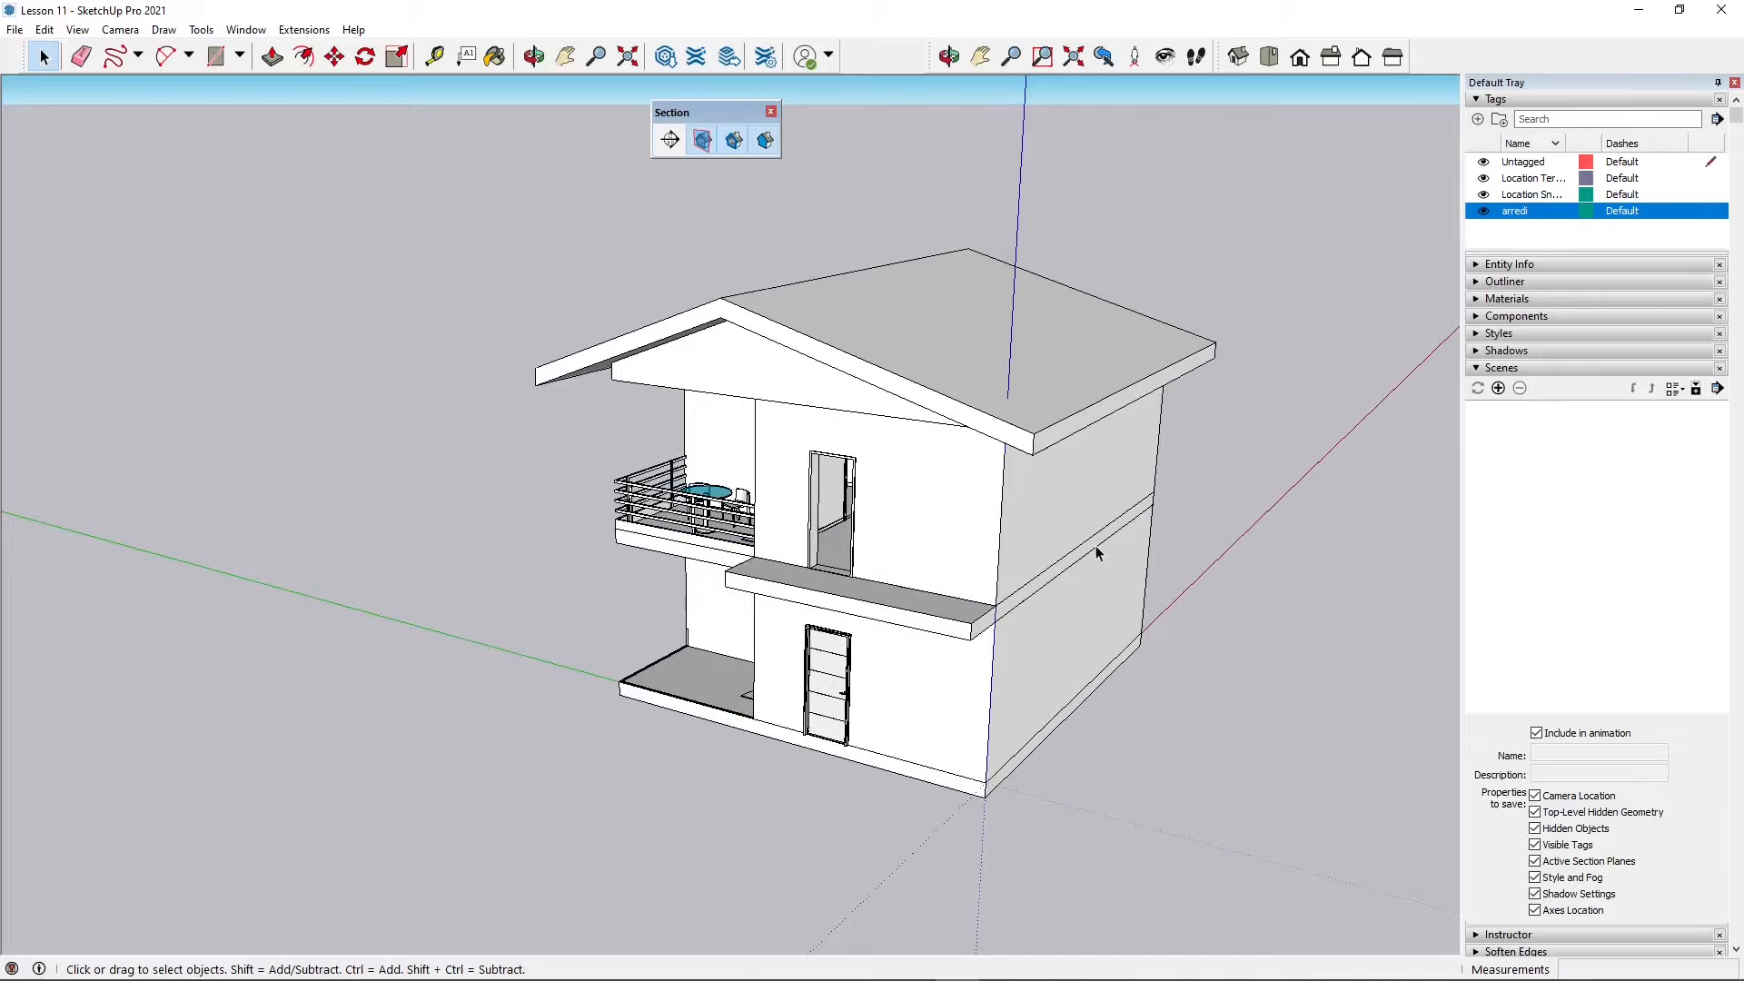
Step: Orbit and zoom around the house to inspect it from several sides
{"action": "middle_click_drag", "start_coordinate": [918, 400], "coordinate": [966, 437]}
{"action": "middle_click_drag", "start_coordinate": [467, 615], "coordinate": [683, 522]}
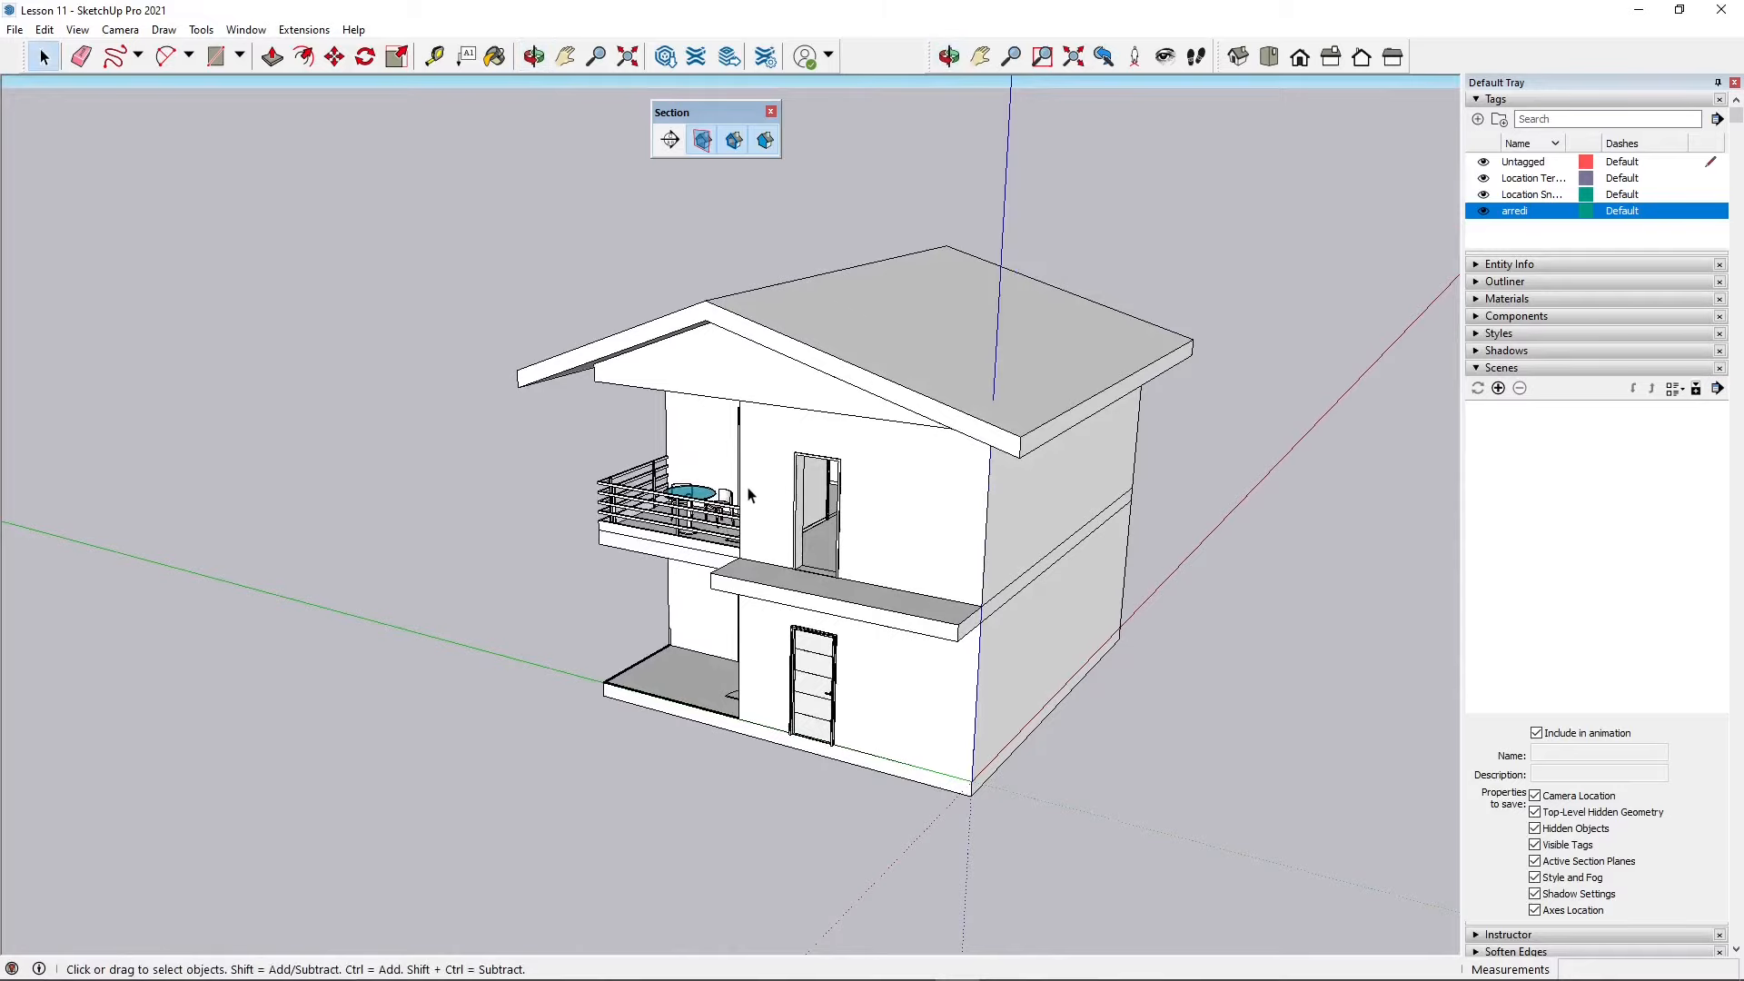
{"action": "left_click_drag", "start_coordinate": [730, 113], "coordinate": [803, 126]}
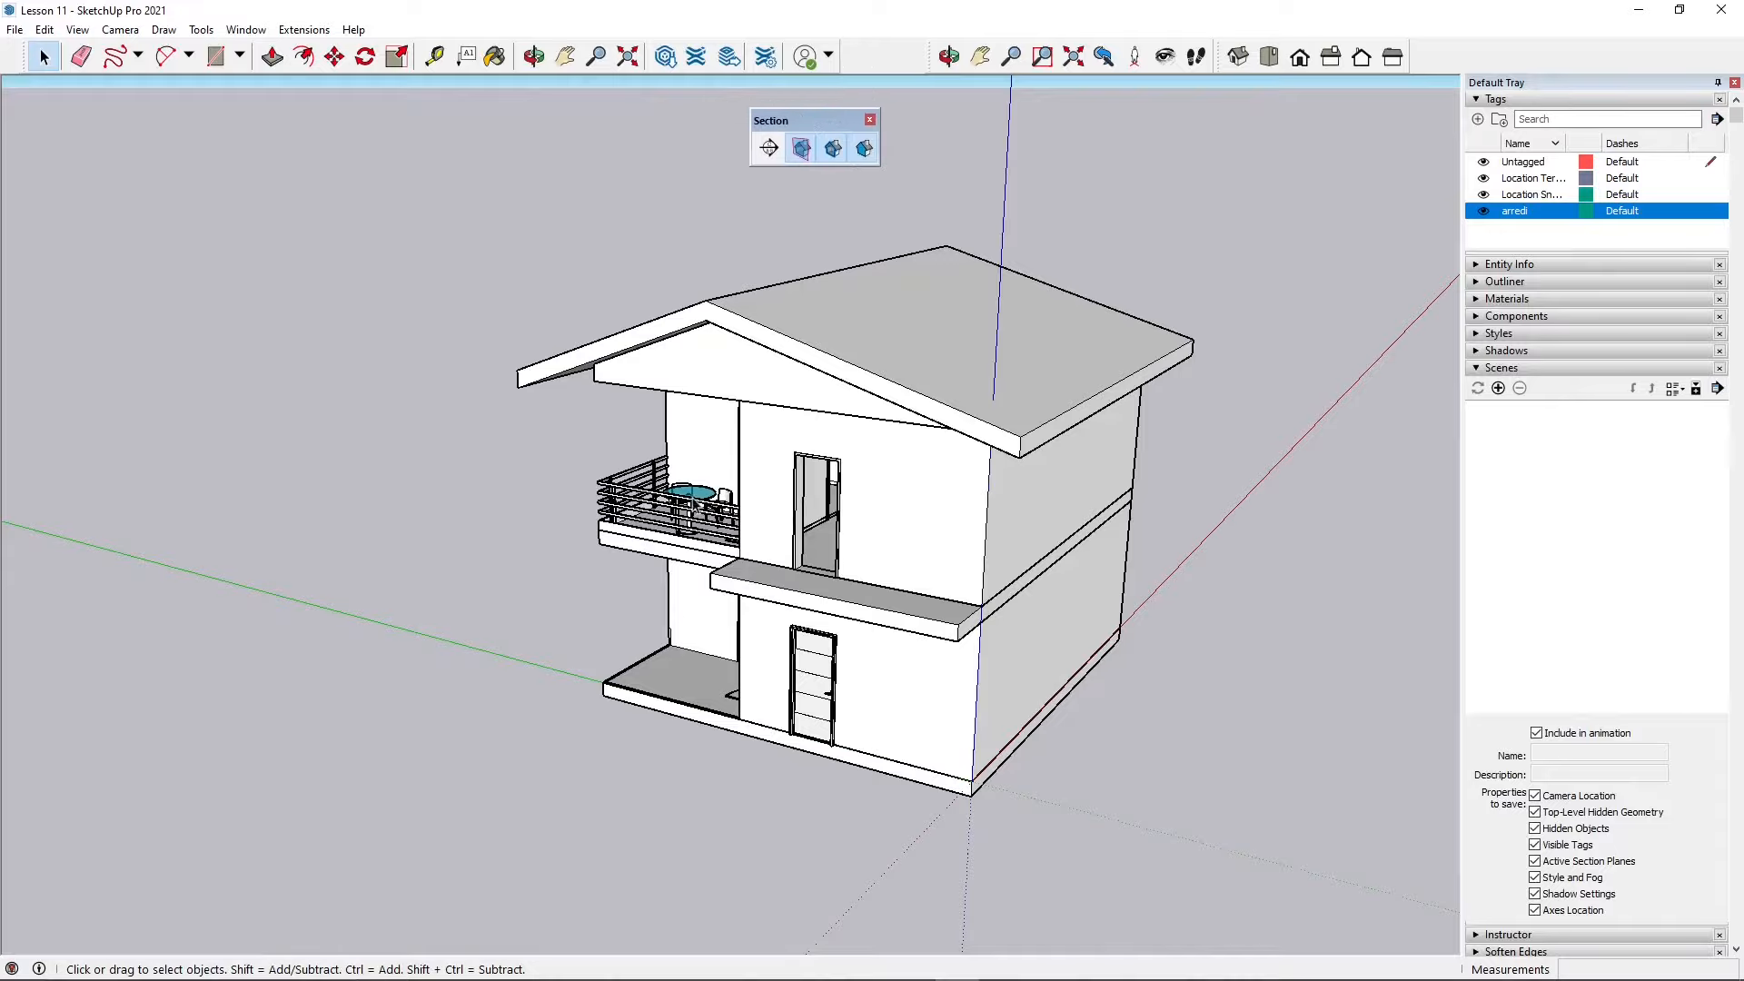
{"action": "middle_click_drag", "start_coordinate": [791, 647], "coordinate": [799, 633]}
{"action": "scroll", "coordinate": [845, 536], "scroll_direction": "up", "scroll_amount": 4}
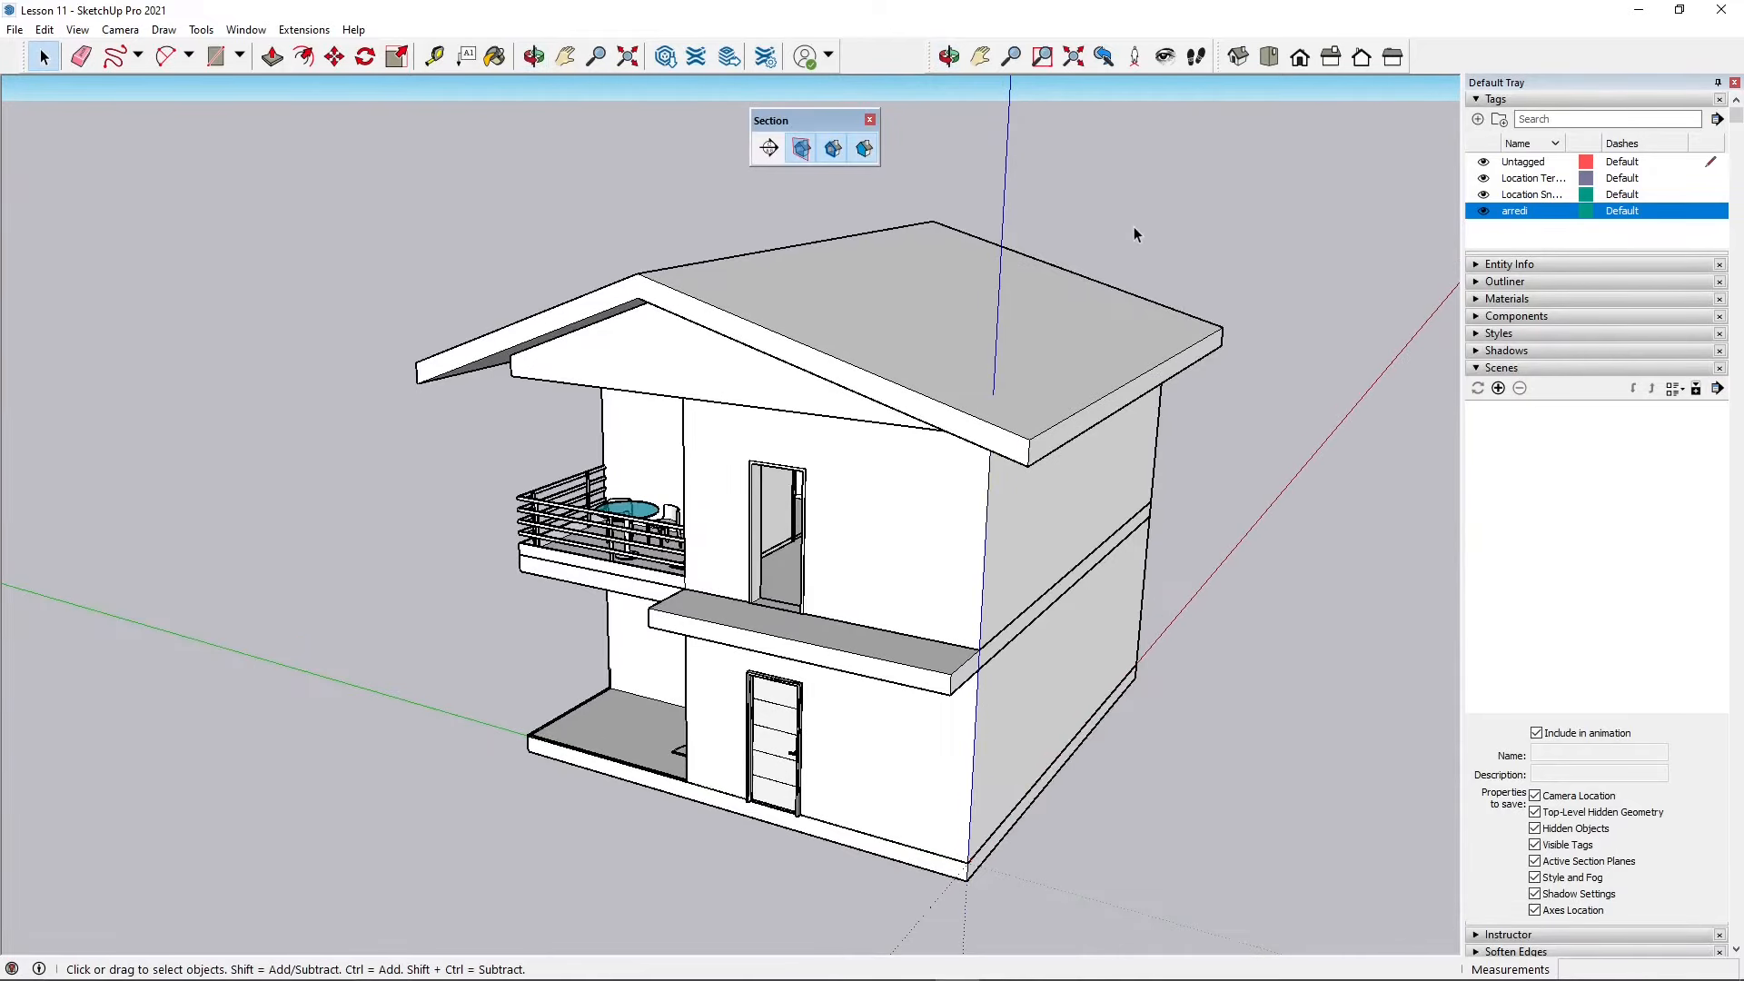
{"action": "middle_click_drag", "start_coordinate": [699, 614], "coordinate": [718, 565]}
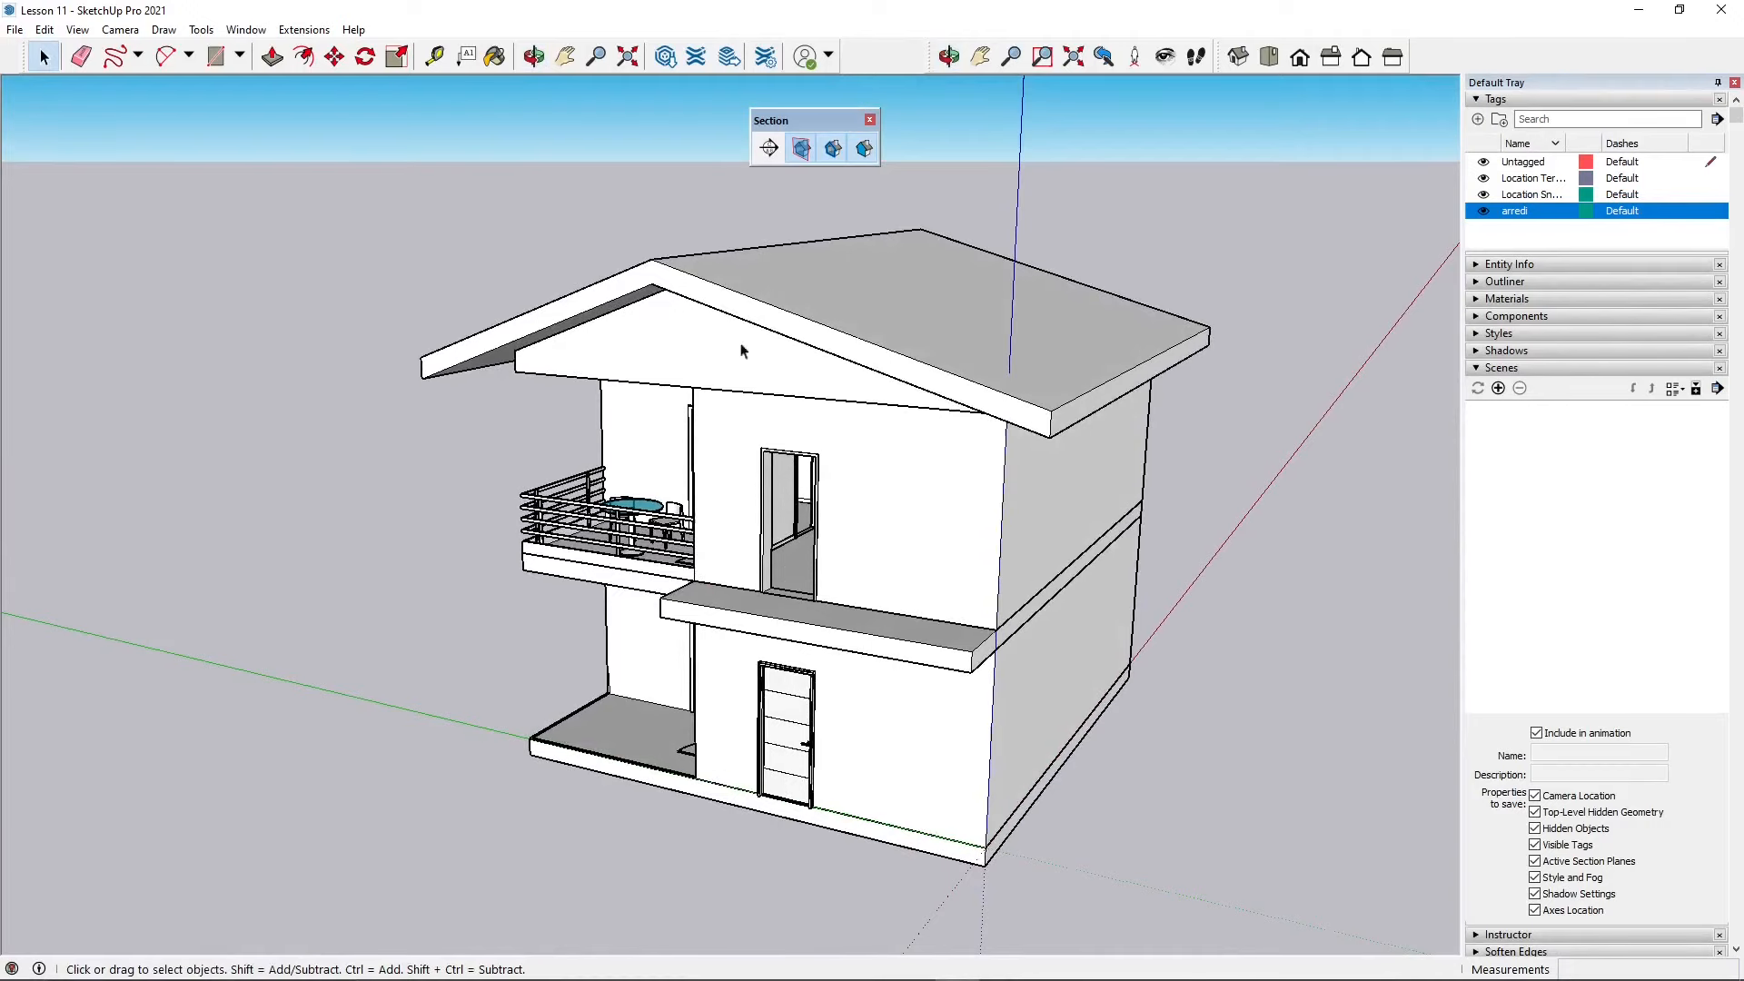
{"action": "left_click_drag", "start_coordinate": [819, 126], "coordinate": [821, 111]}
{"action": "middle_click_drag", "start_coordinate": [741, 534], "coordinate": [795, 749]}
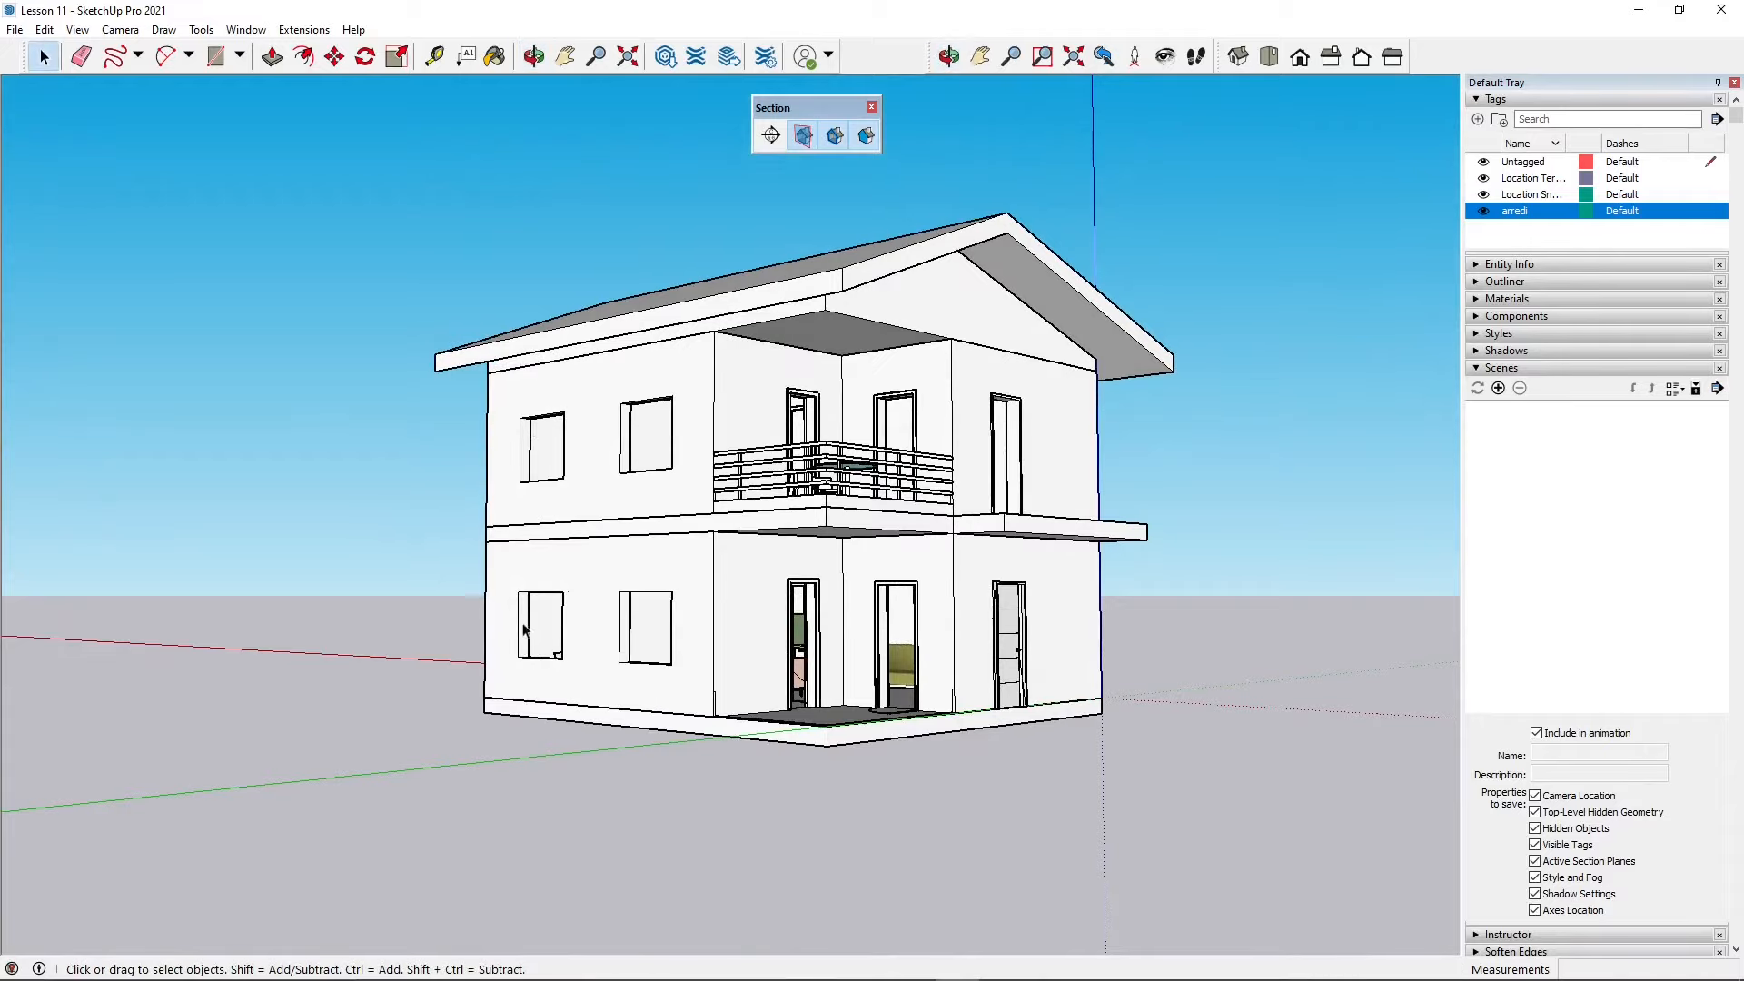
{"action": "middle_click_drag", "start_coordinate": [527, 663], "coordinate": [603, 560]}
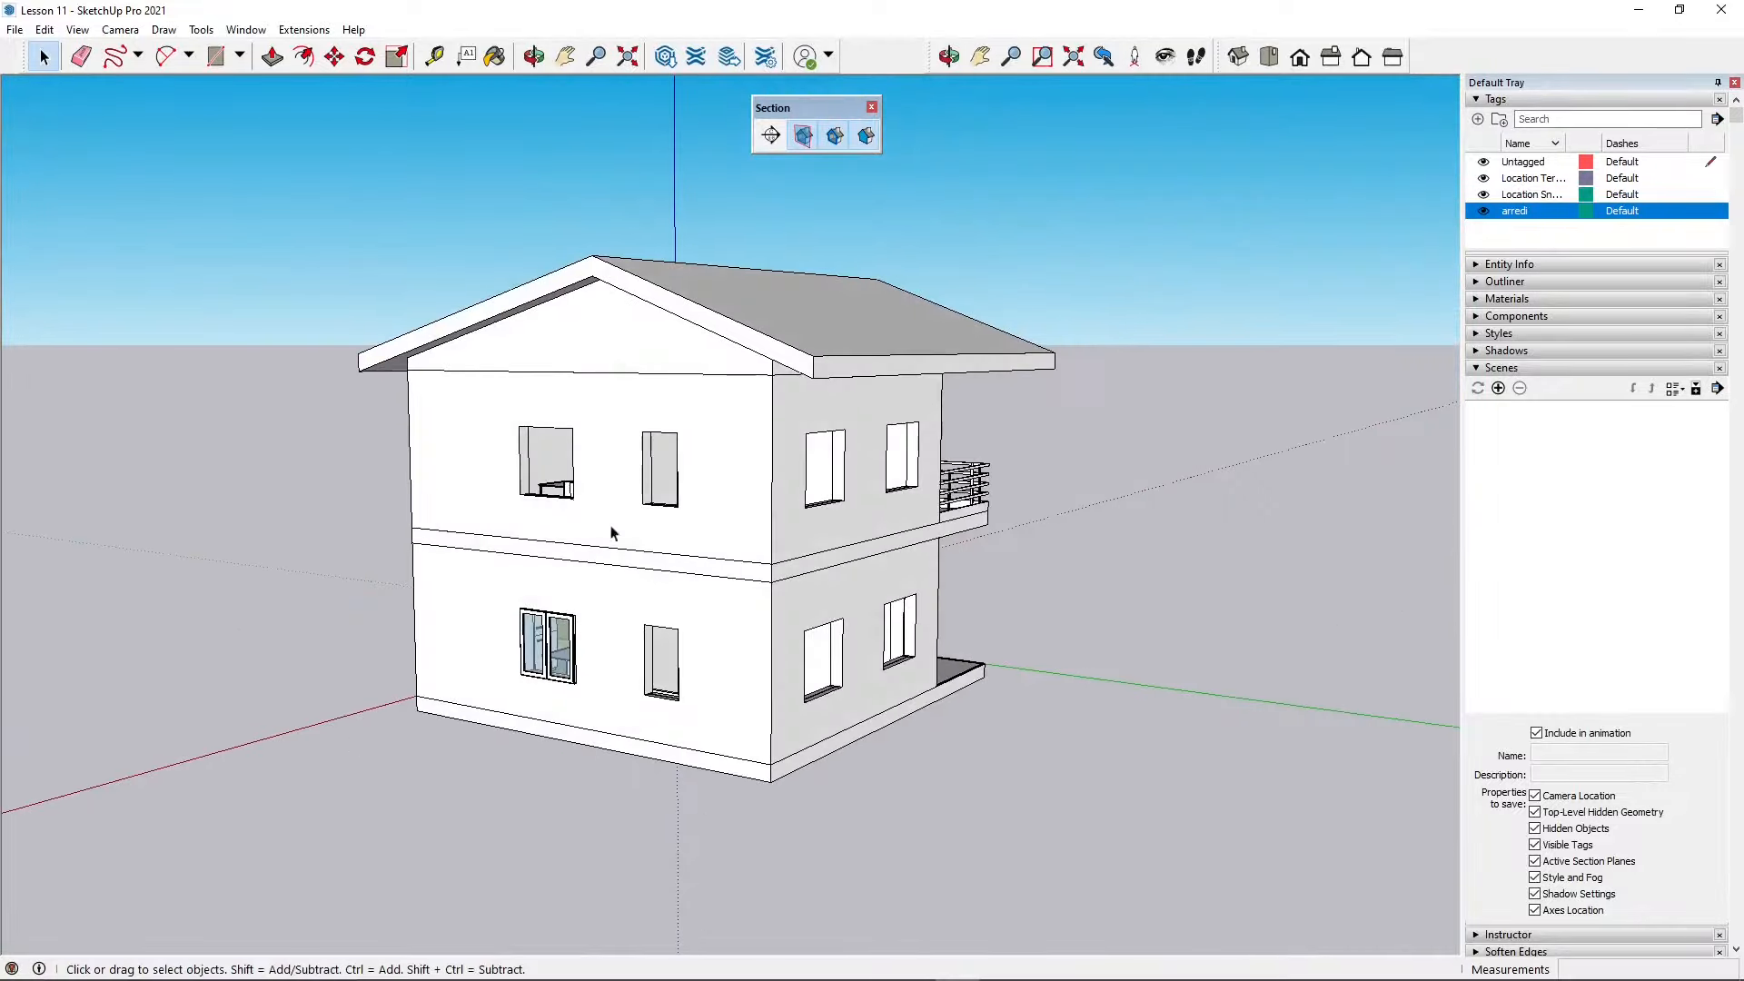
{"action": "middle_click_drag", "start_coordinate": [815, 547], "coordinate": [792, 561]}
{"action": "middle_click_drag", "start_coordinate": [1018, 686], "coordinate": [505, 597]}
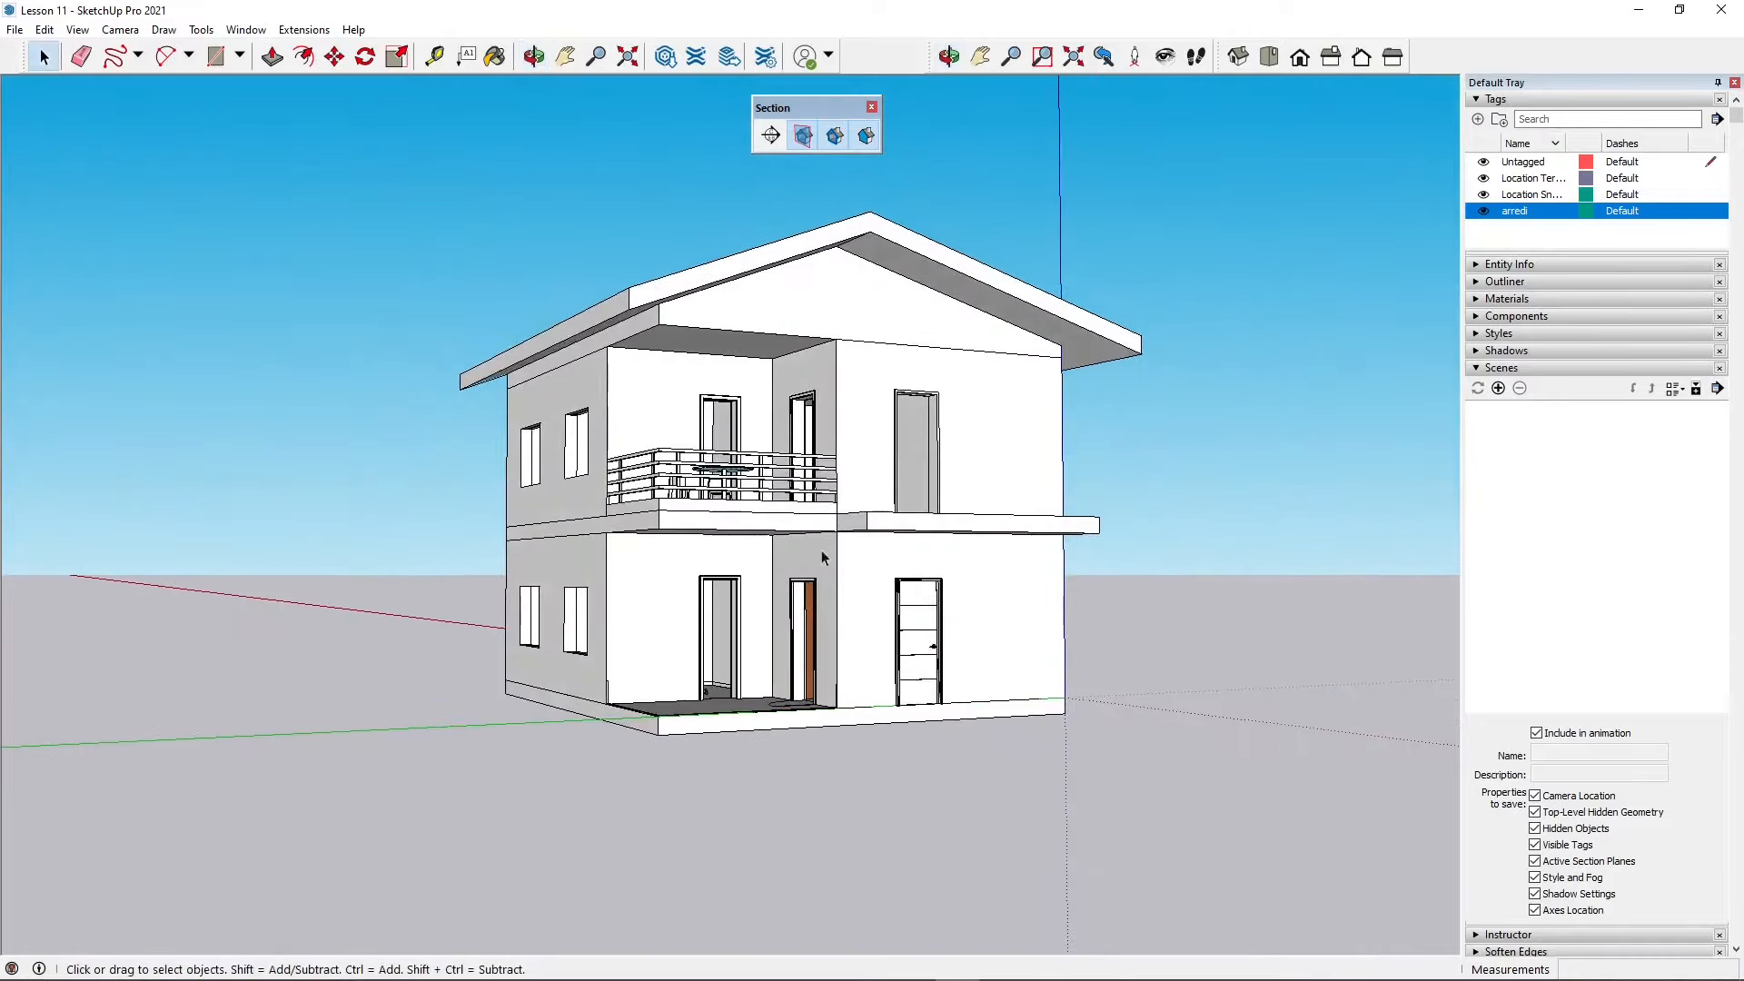
{"action": "middle_click_drag", "start_coordinate": [939, 451], "coordinate": [911, 488], "text": "shift"}
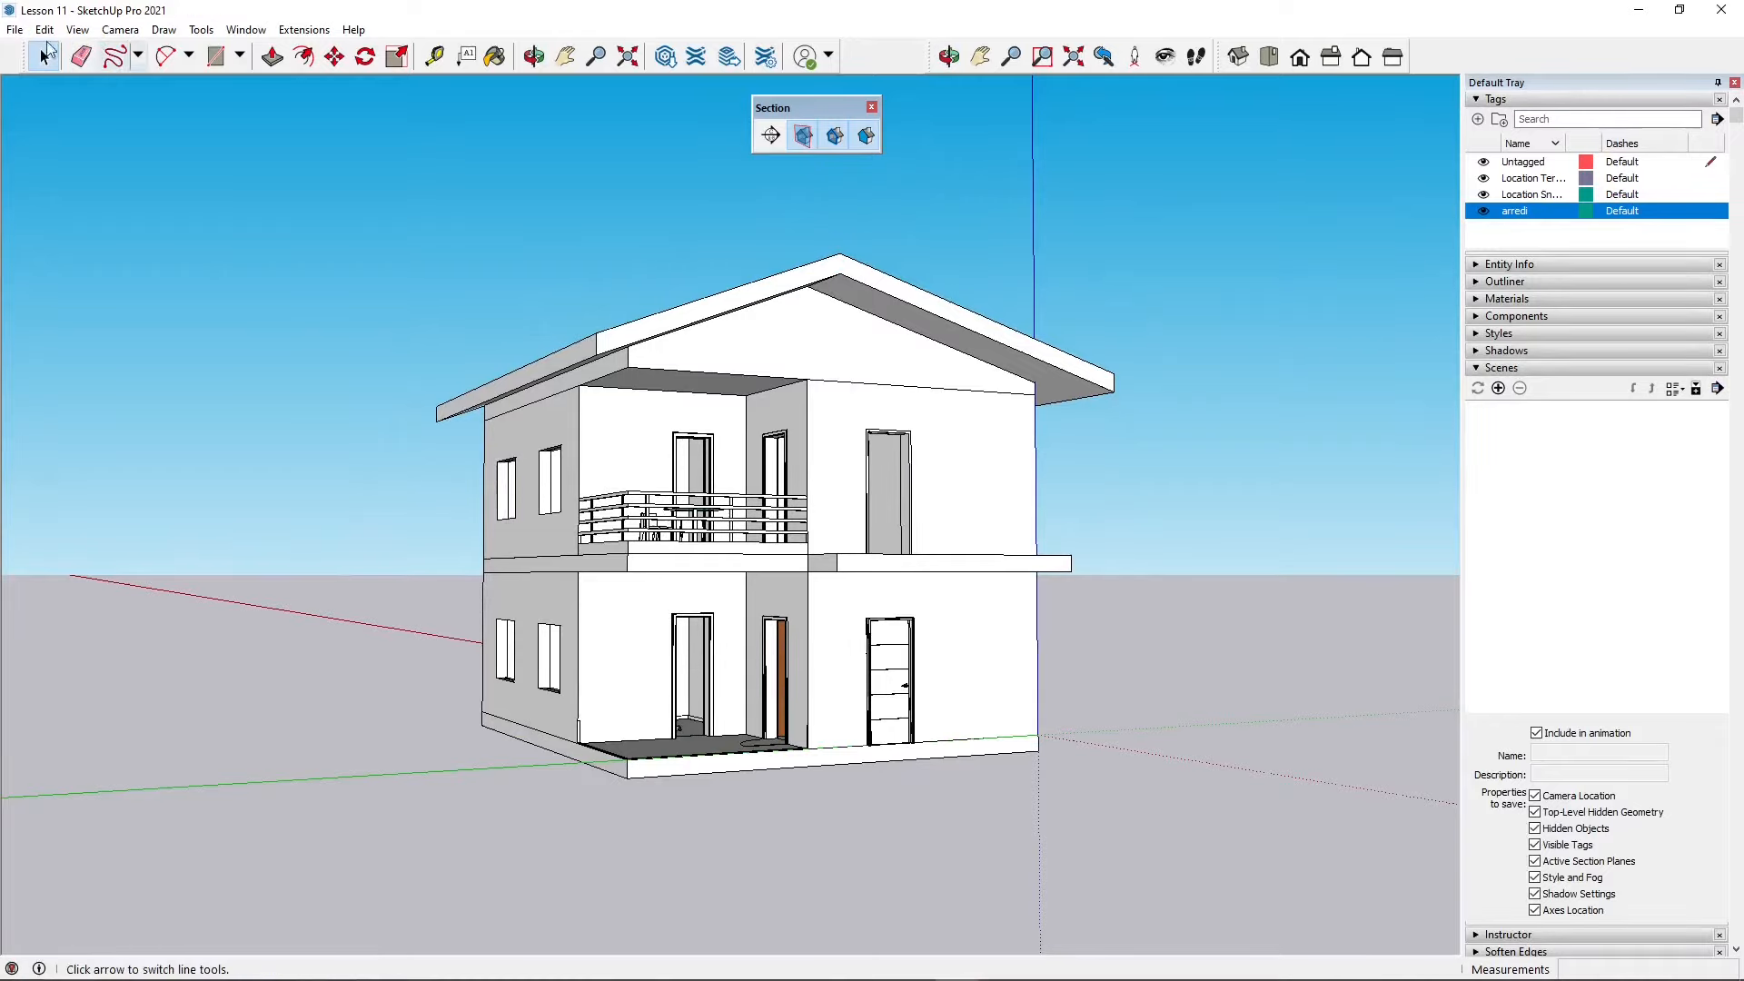
Step: Save the model under the new name Lesson 12
{"action": "left_click", "coordinate": [6, 33]}
{"action": "left_click", "coordinate": [54, 136]}
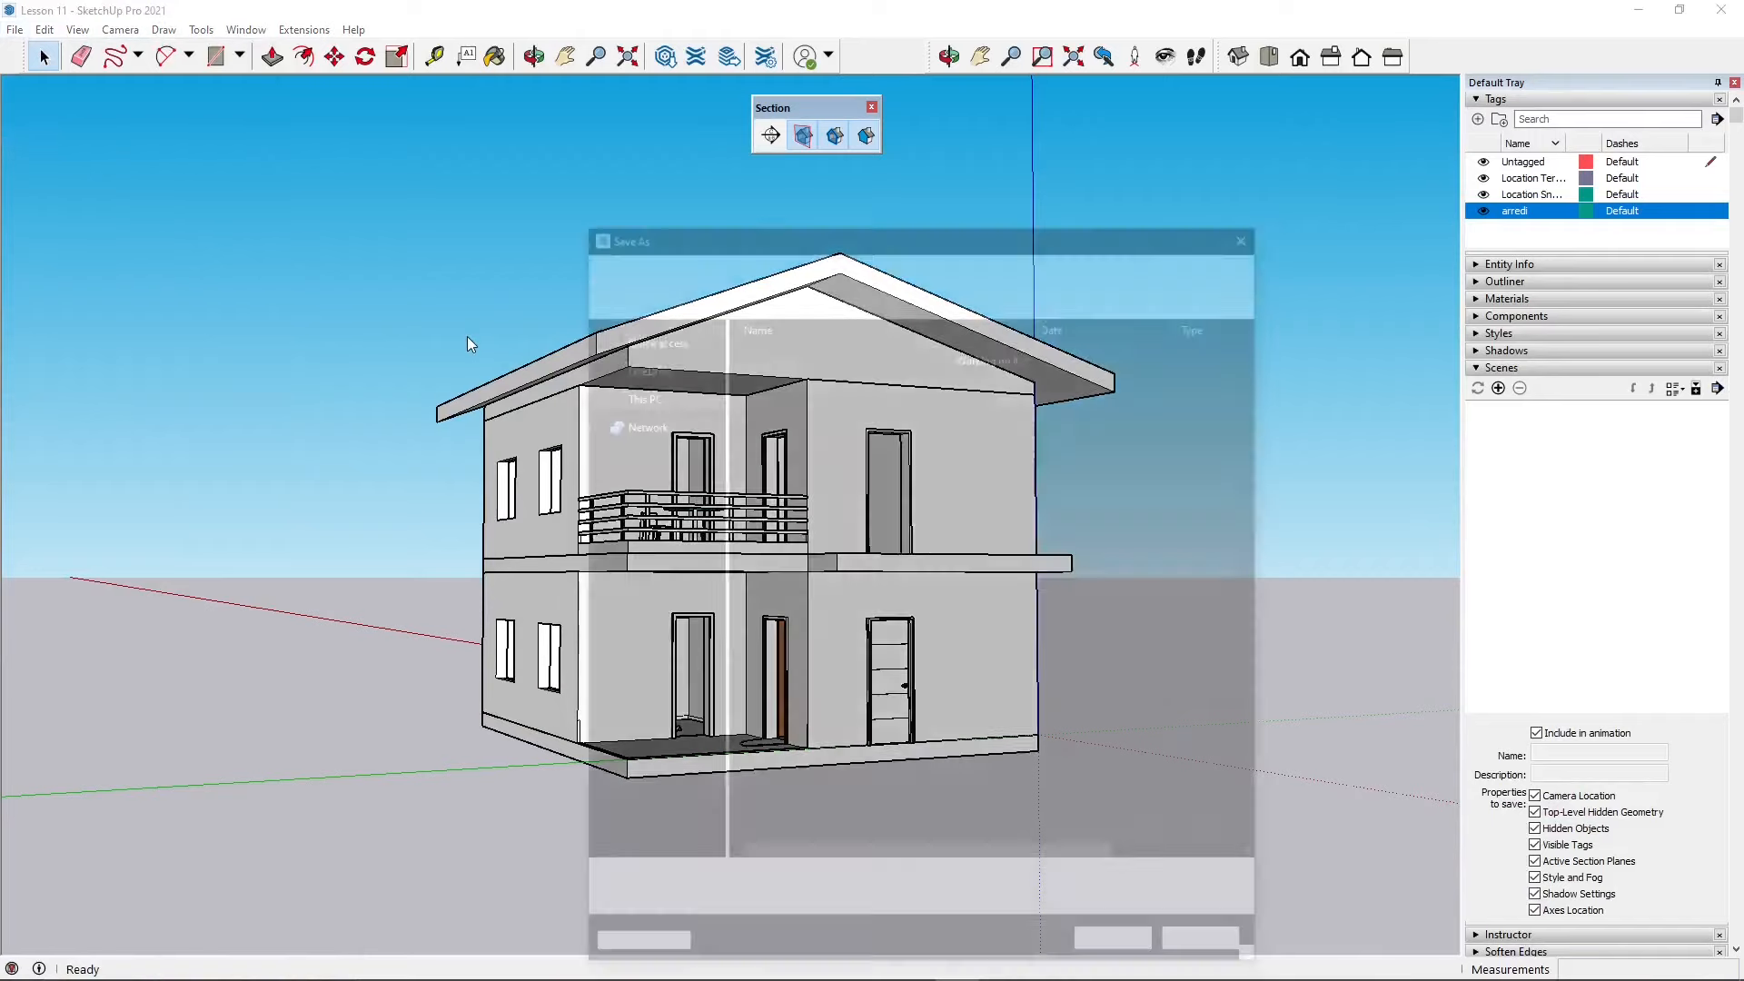
{"action": "scroll", "coordinate": [767, 527], "scroll_direction": "down", "scroll_amount": 5}
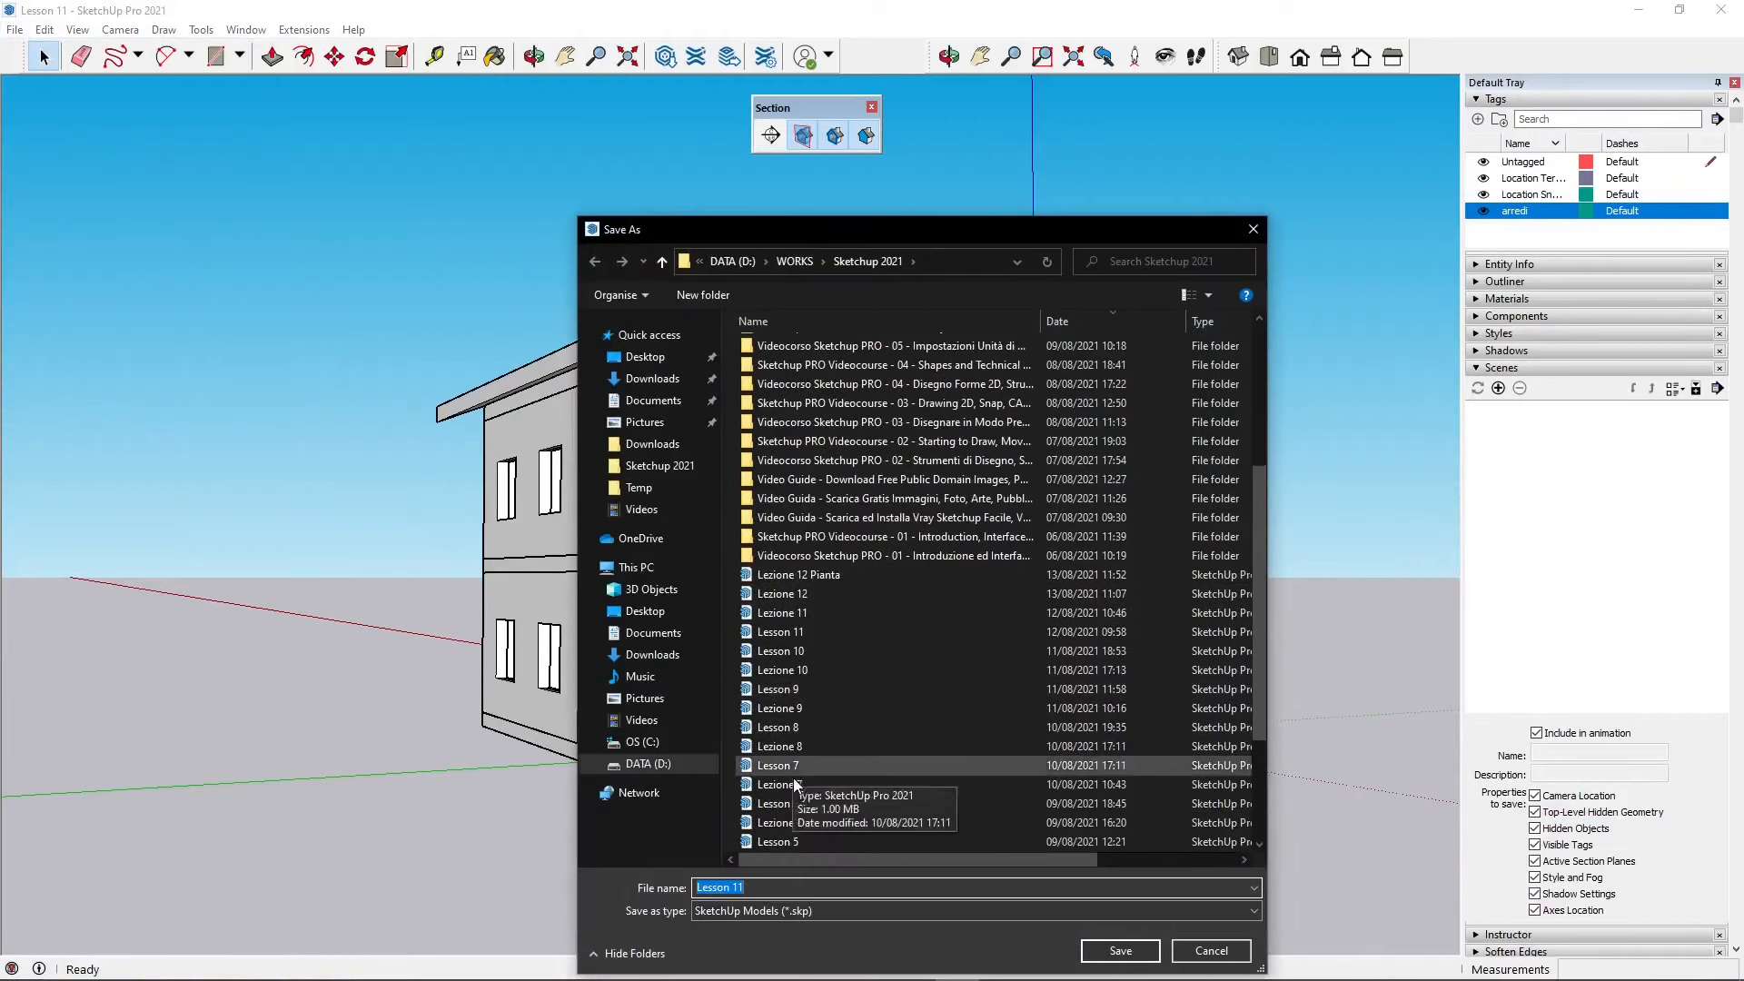
{"action": "type", "text": "Lesson 12"}
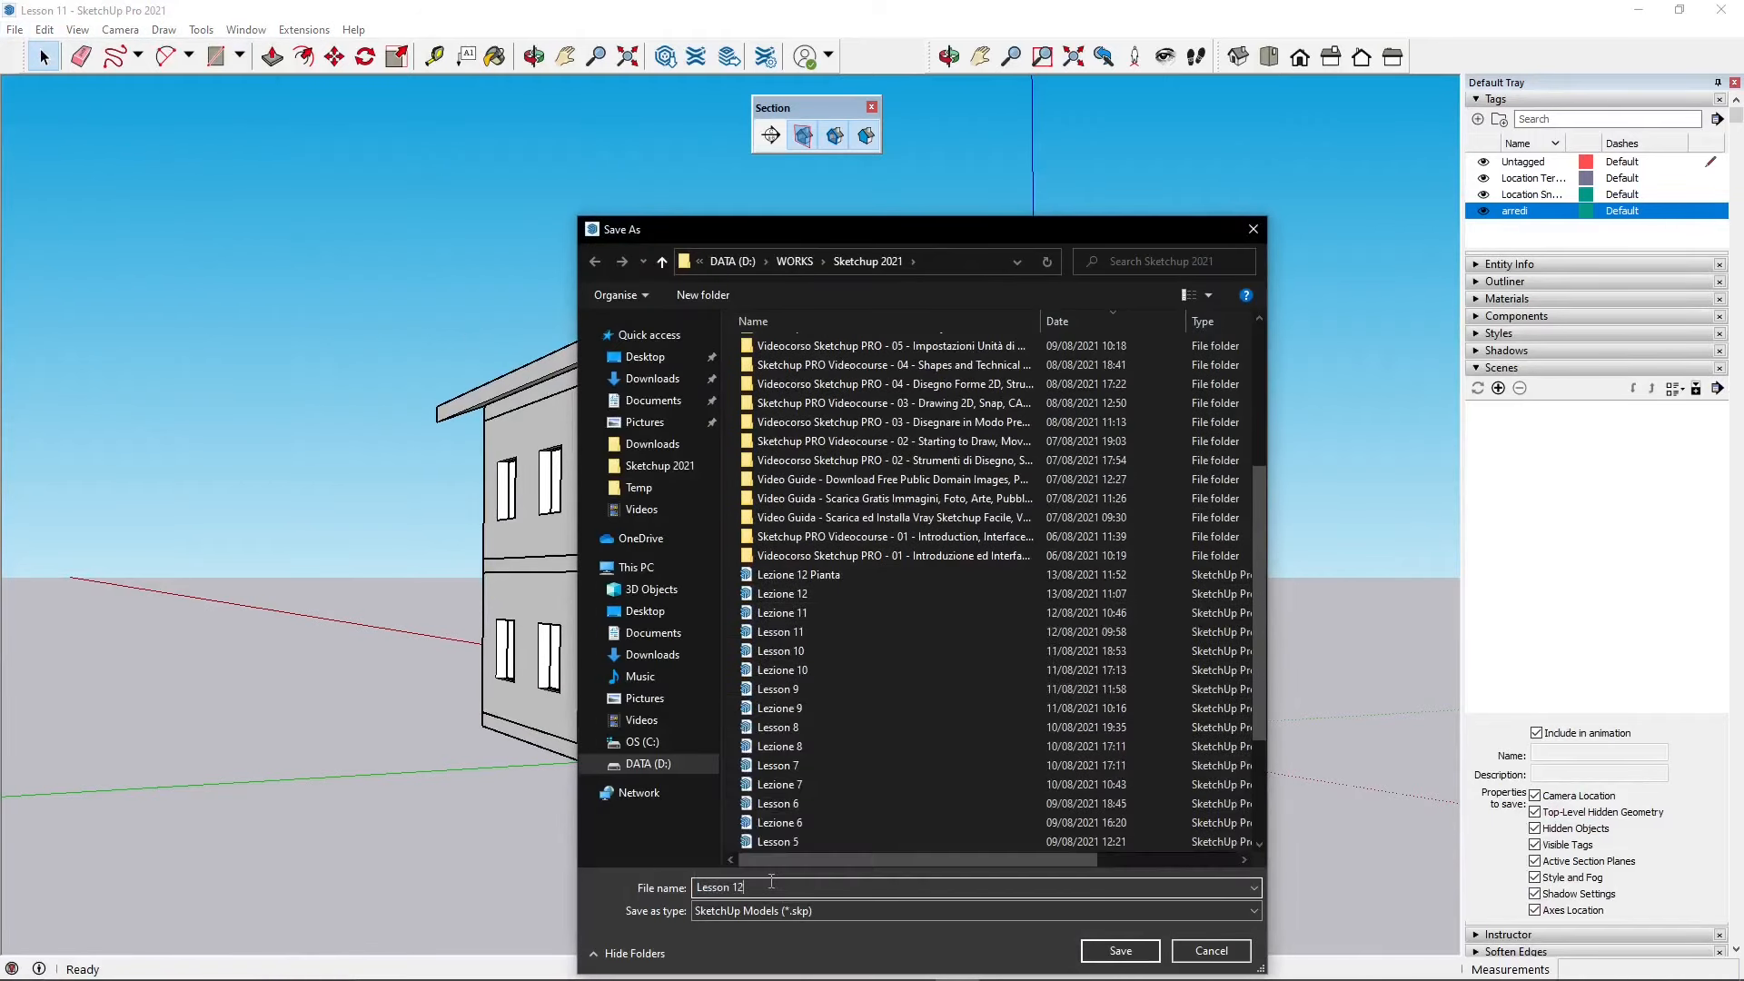
{"action": "key", "text": "Return"}
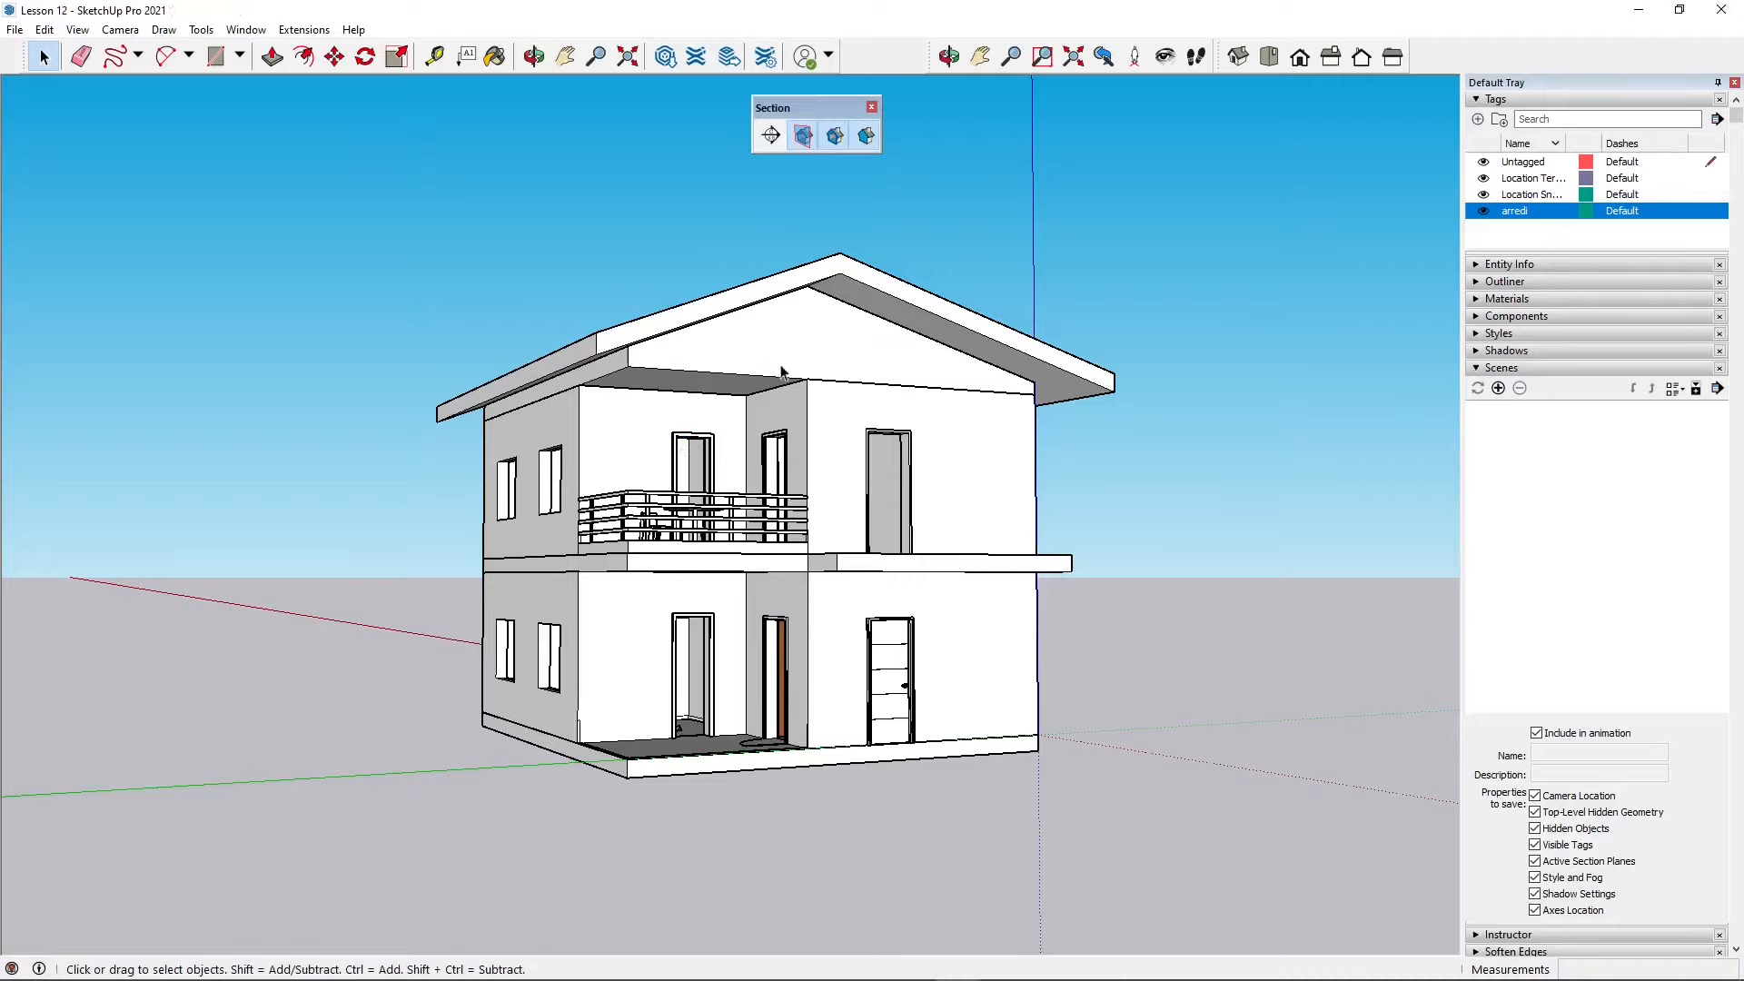
Step: Send the model to LayOut and start a document from the A3 Landscape plain paper template
{"action": "middle_click_drag", "start_coordinate": [777, 454], "coordinate": [781, 461]}
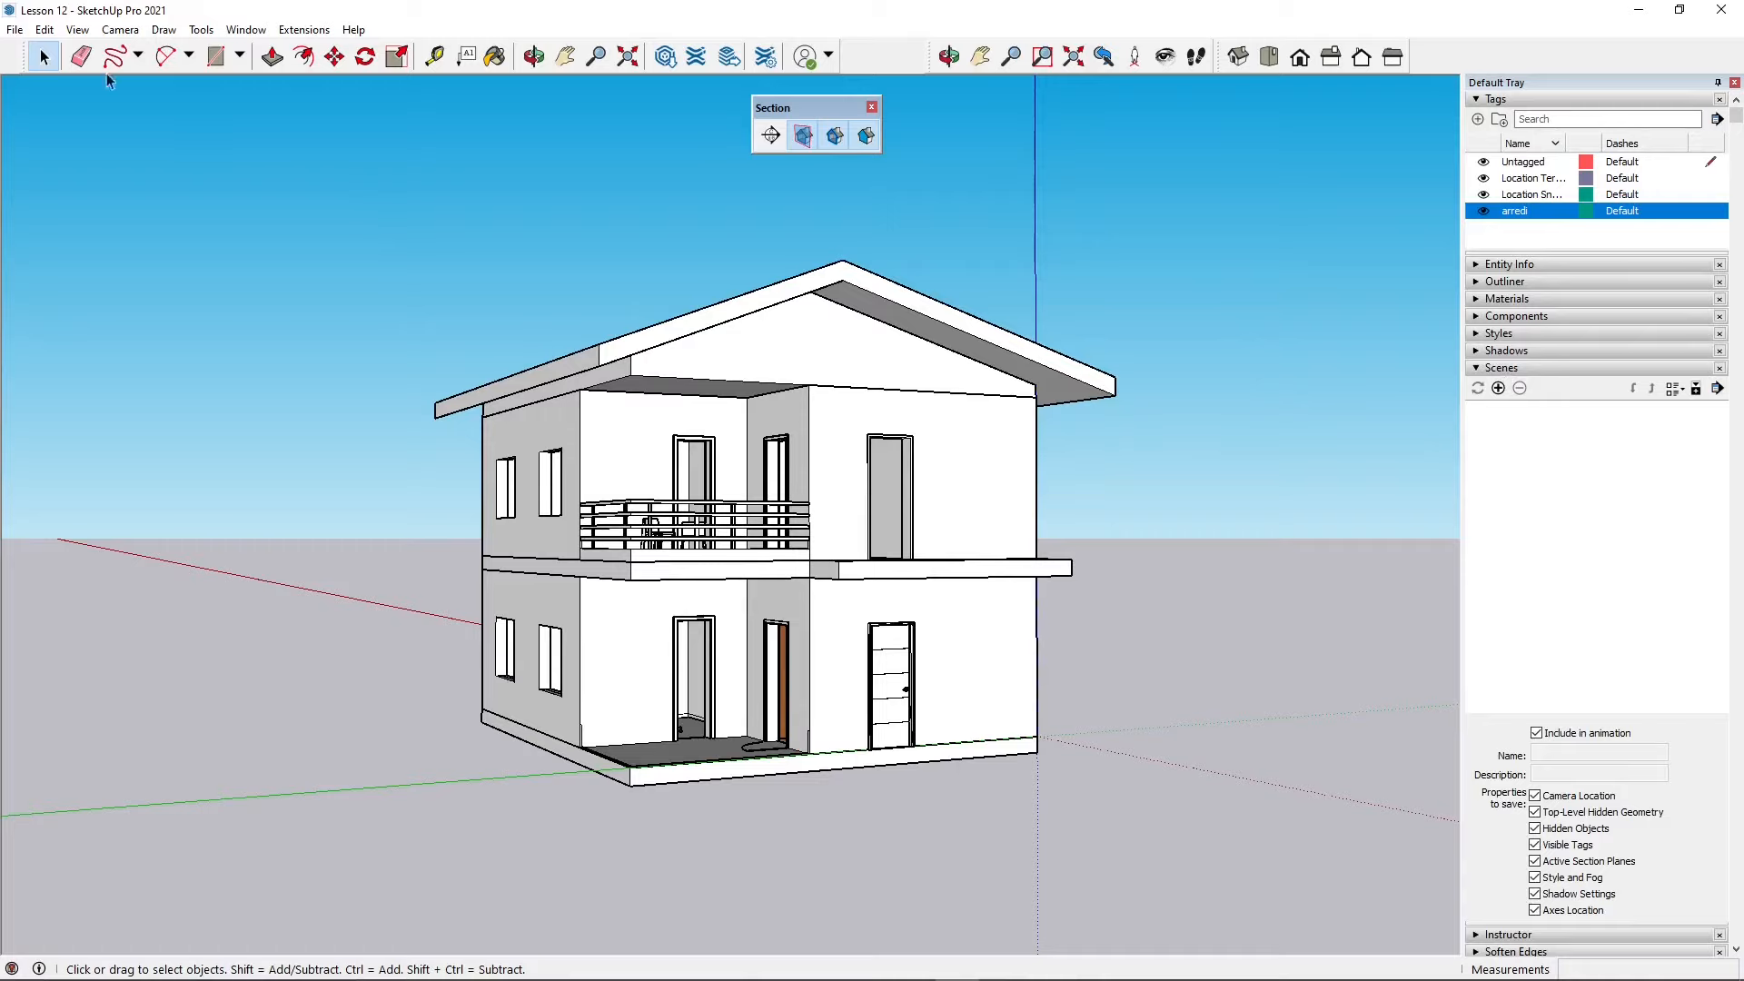
{"action": "left_click", "coordinate": [17, 31]}
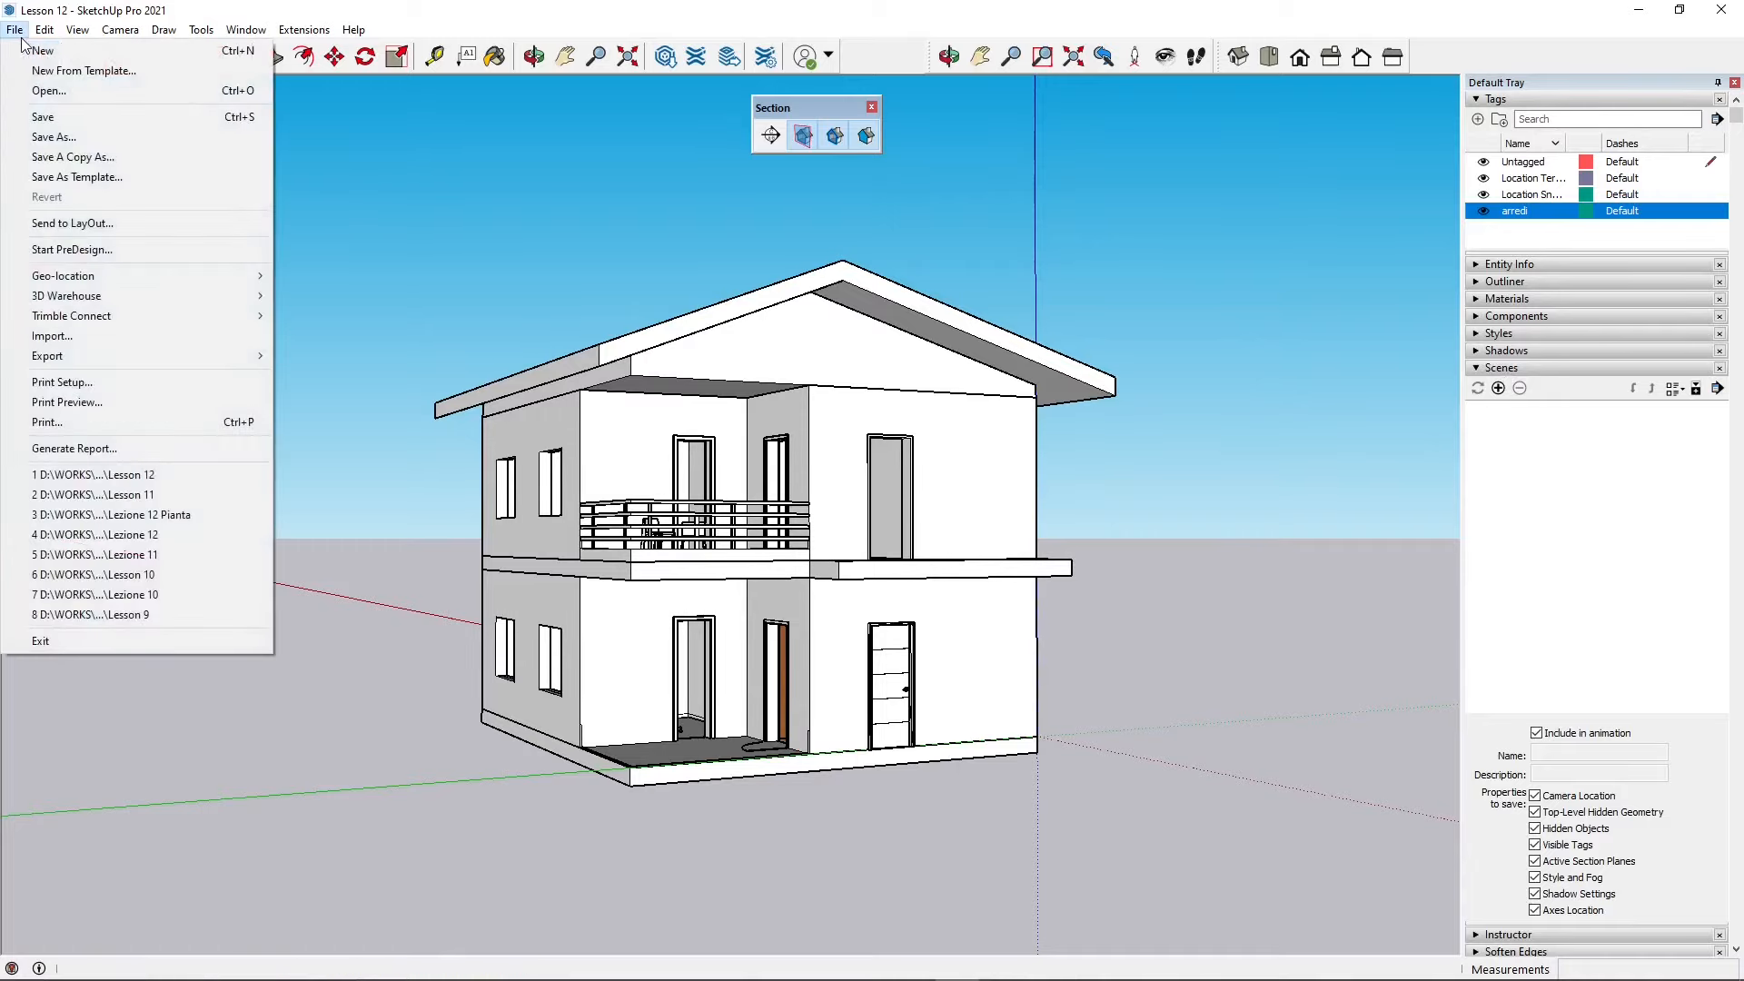
{"action": "left_click", "coordinate": [78, 224]}
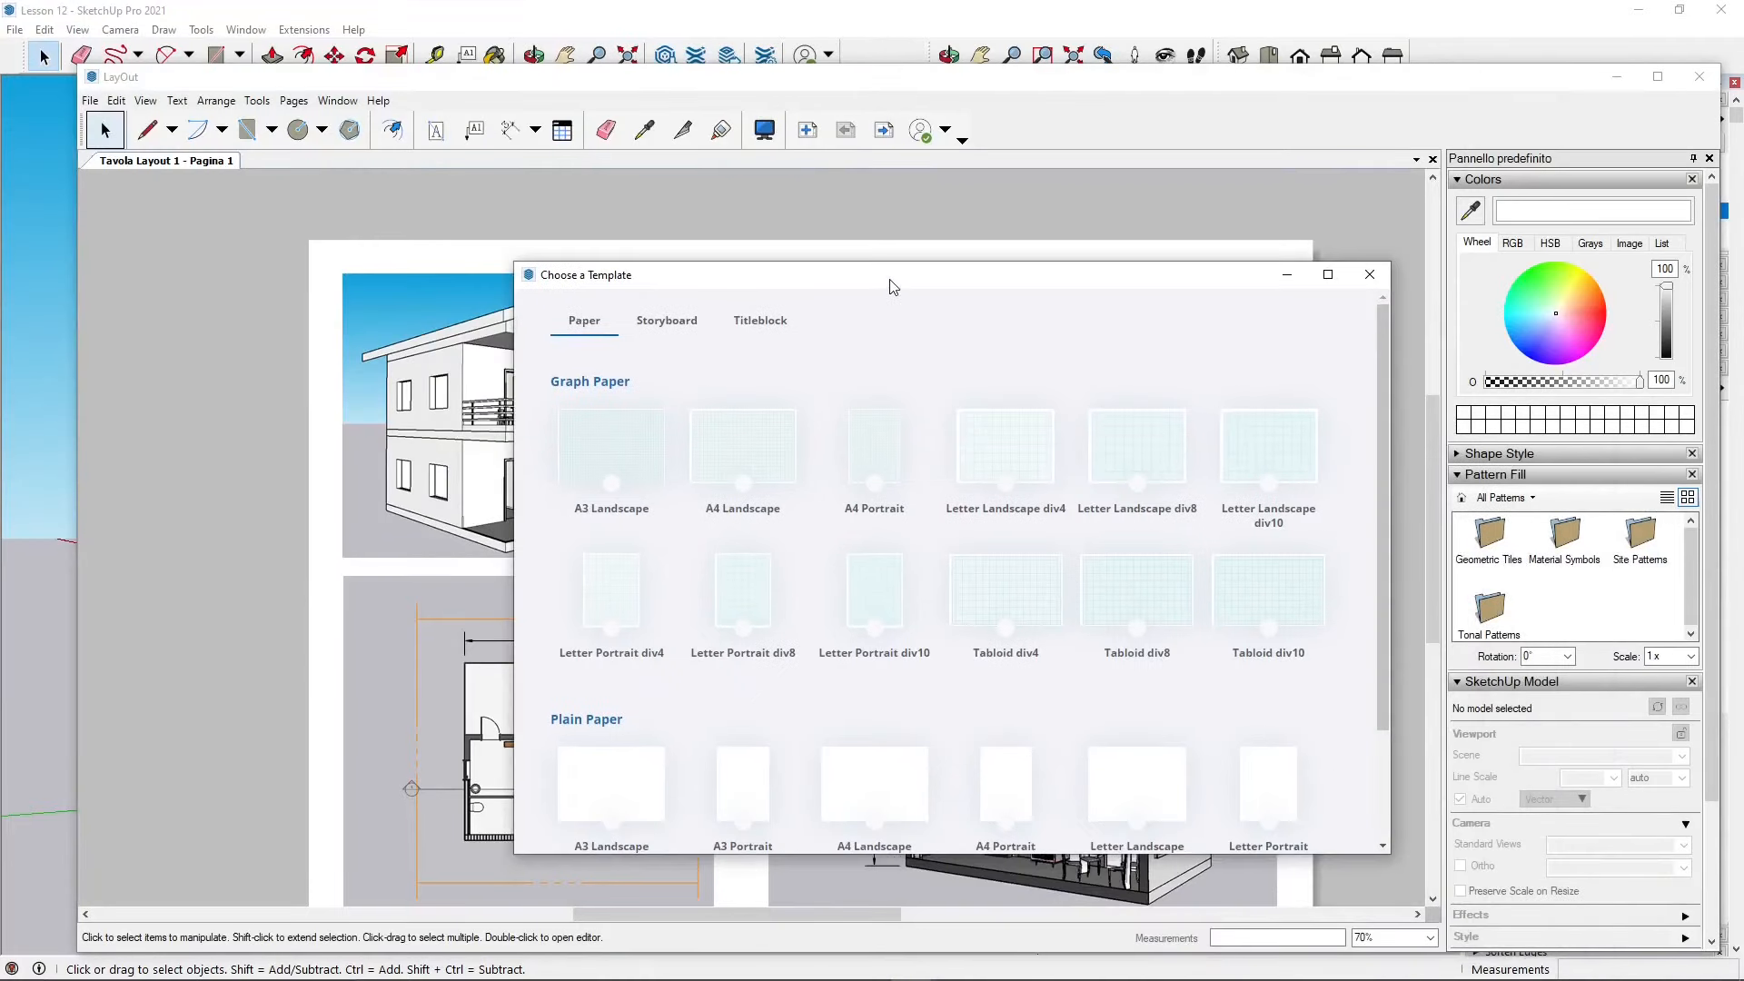
{"action": "left_click_drag", "start_coordinate": [892, 287], "coordinate": [797, 213]}
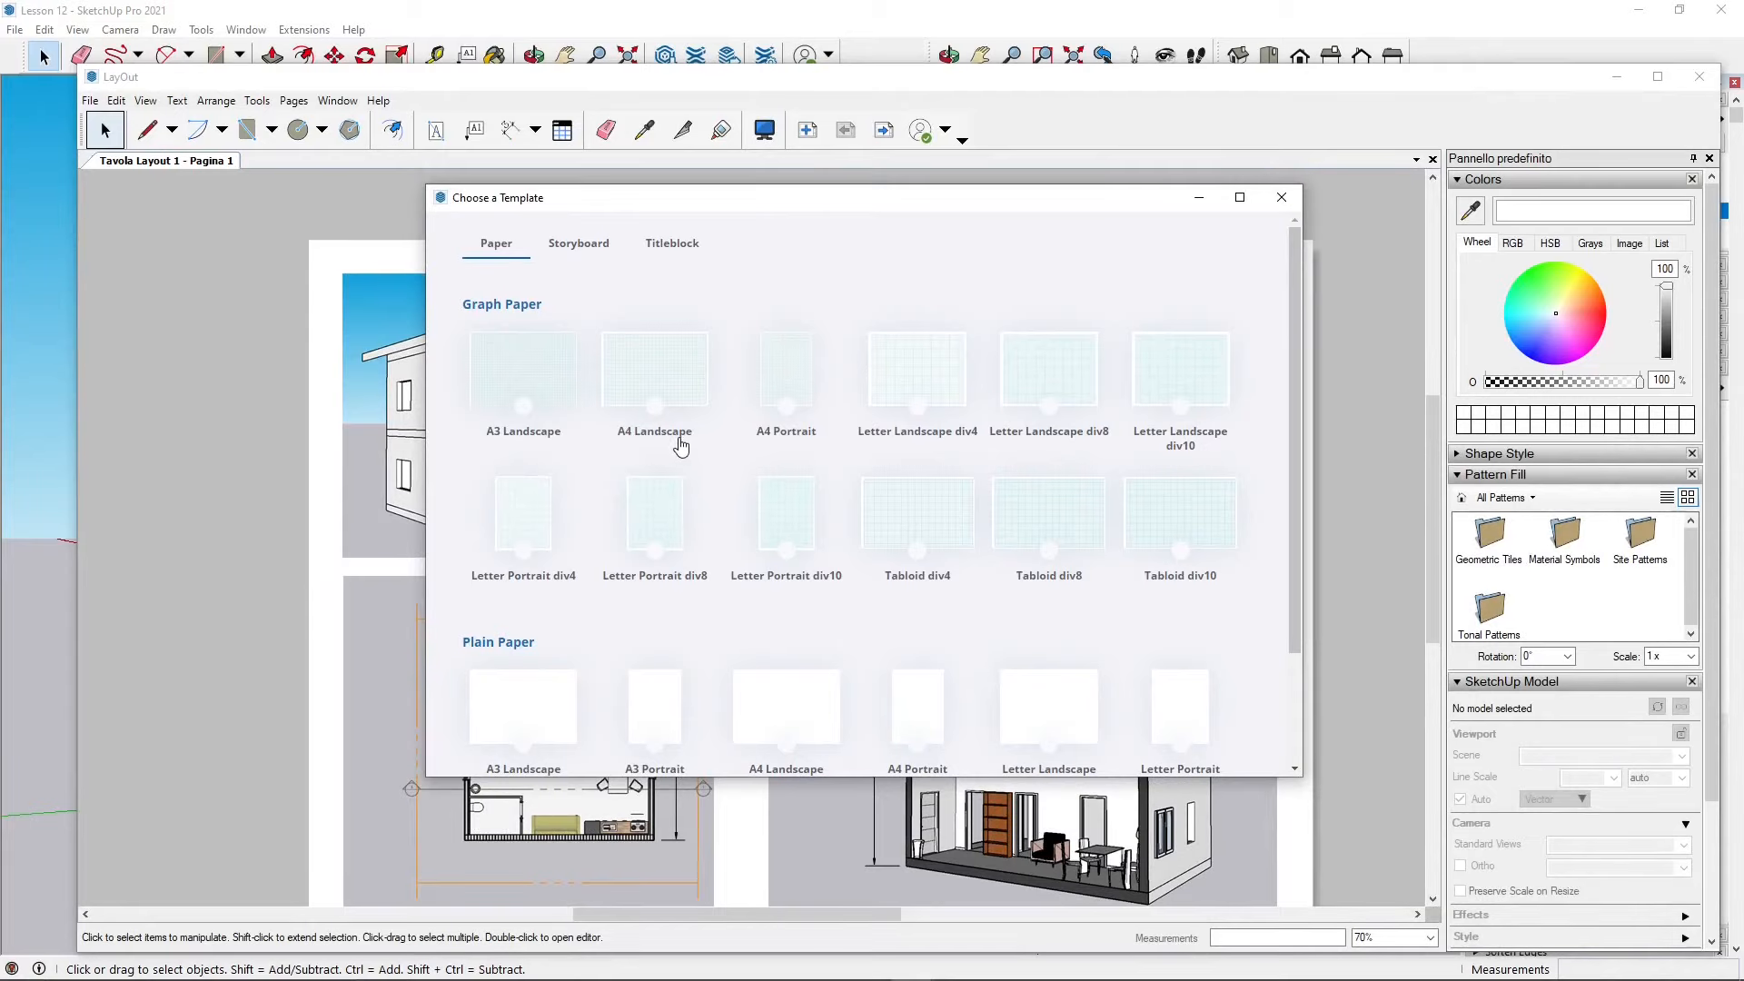
{"action": "scroll", "coordinate": [774, 493], "scroll_direction": "down", "scroll_amount": 2}
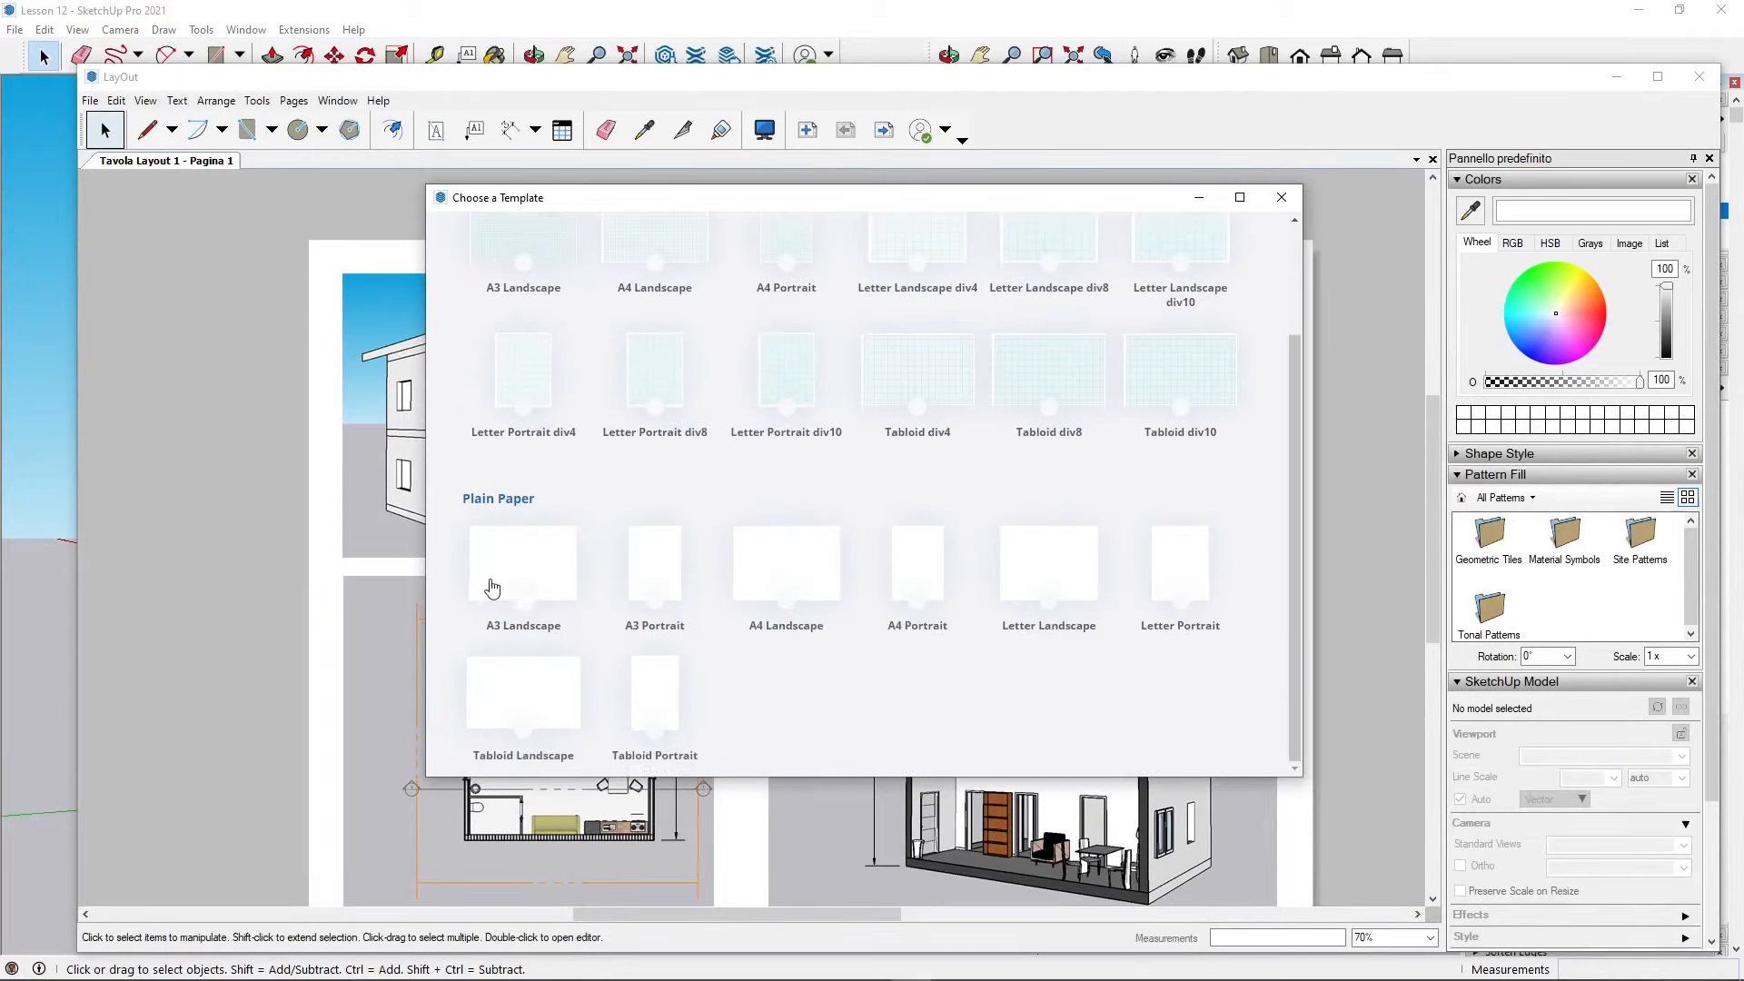
{"action": "double_click", "coordinate": [524, 570]}
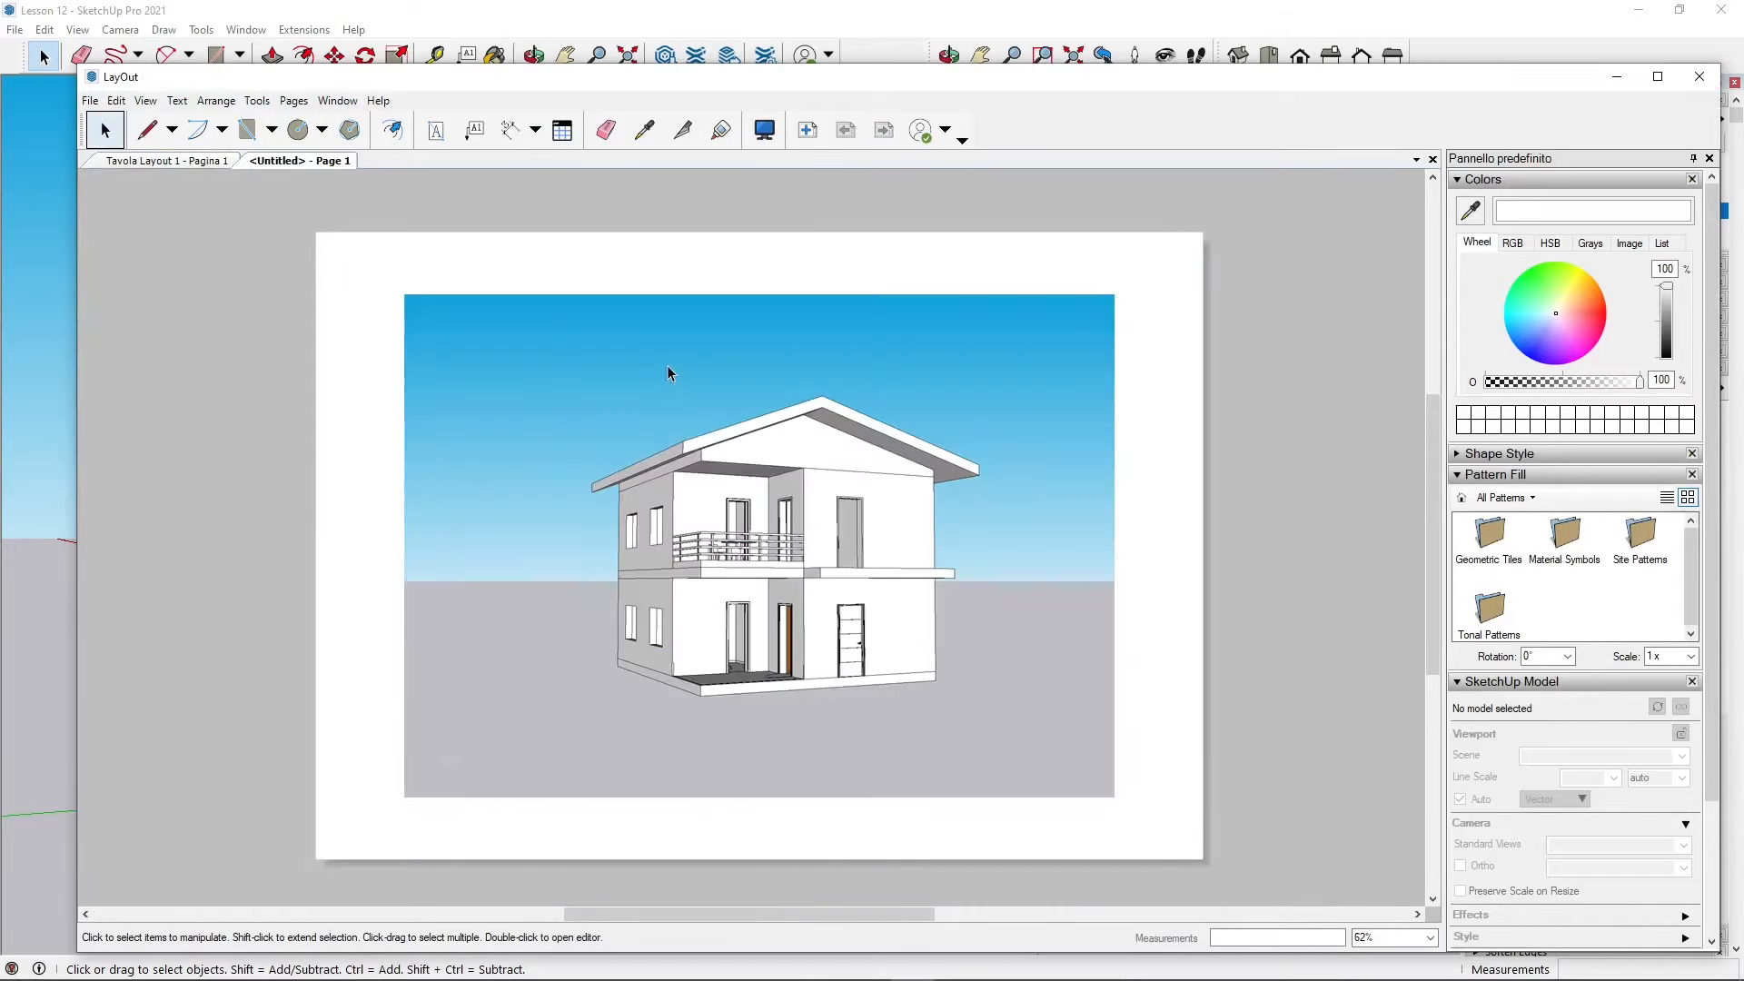
Step: Compare with the existing Tavola Layout 1 document, then close its tab
{"action": "left_click", "coordinate": [169, 164]}
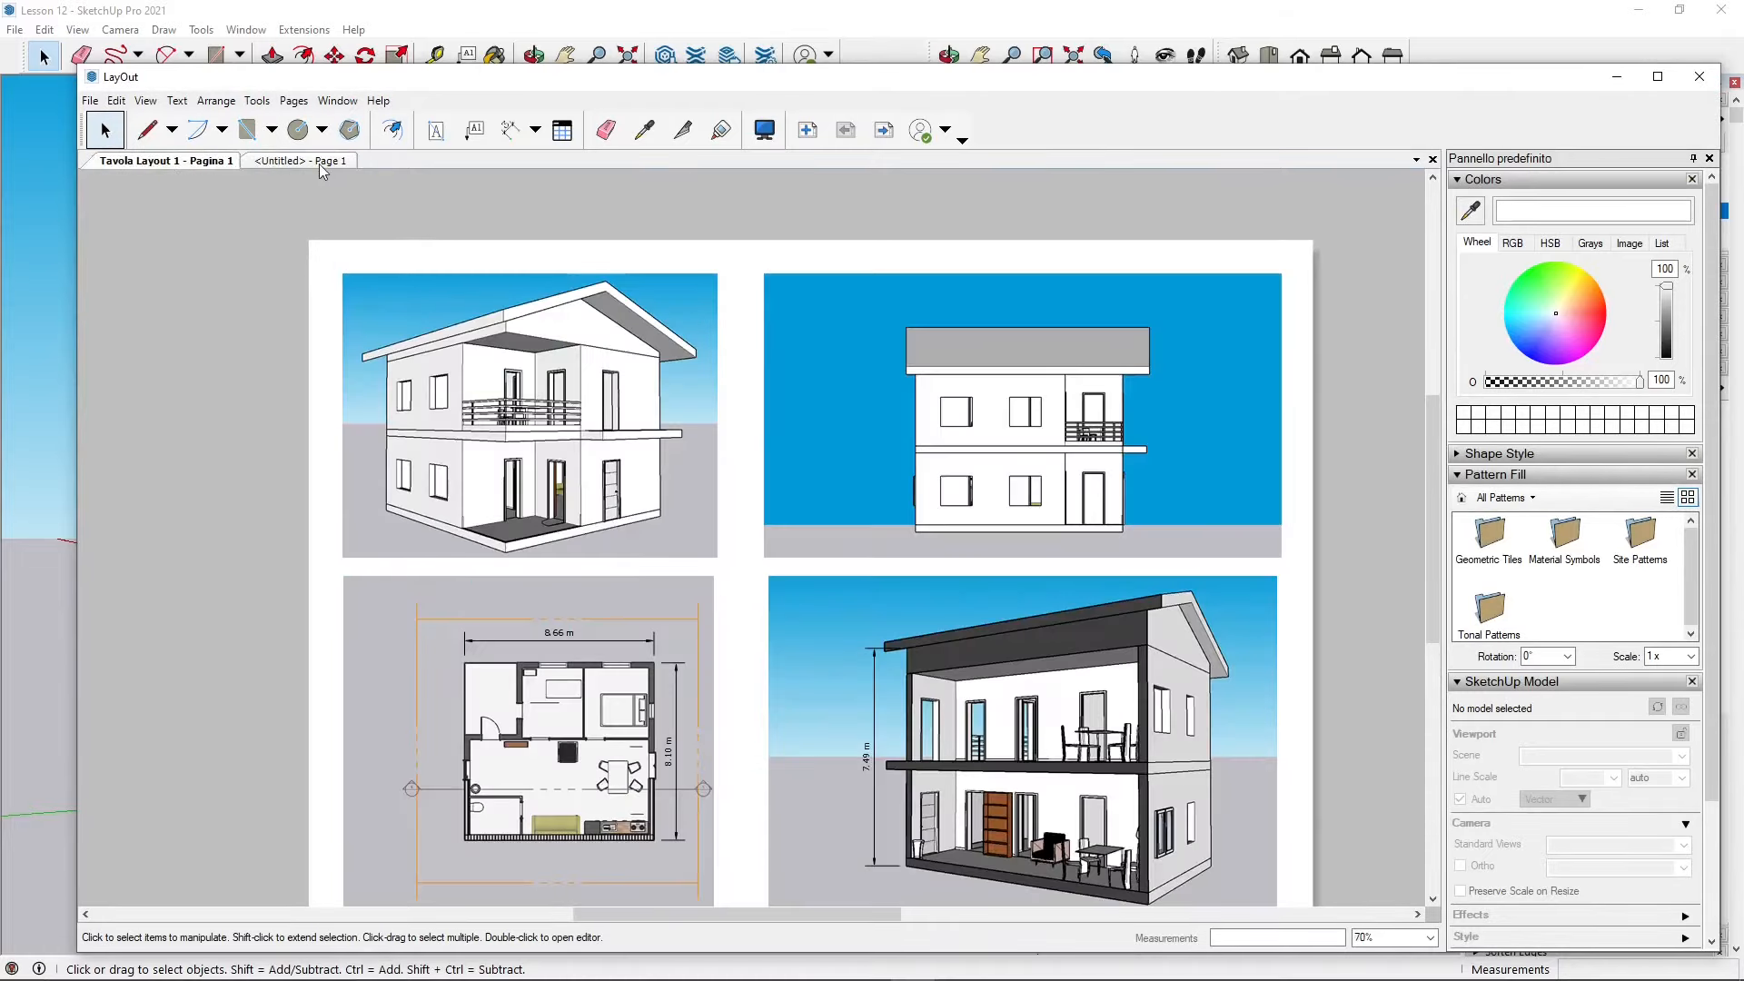
{"action": "left_click", "coordinate": [320, 163]}
{"action": "left_click_drag", "start_coordinate": [332, 80], "coordinate": [286, 56]}
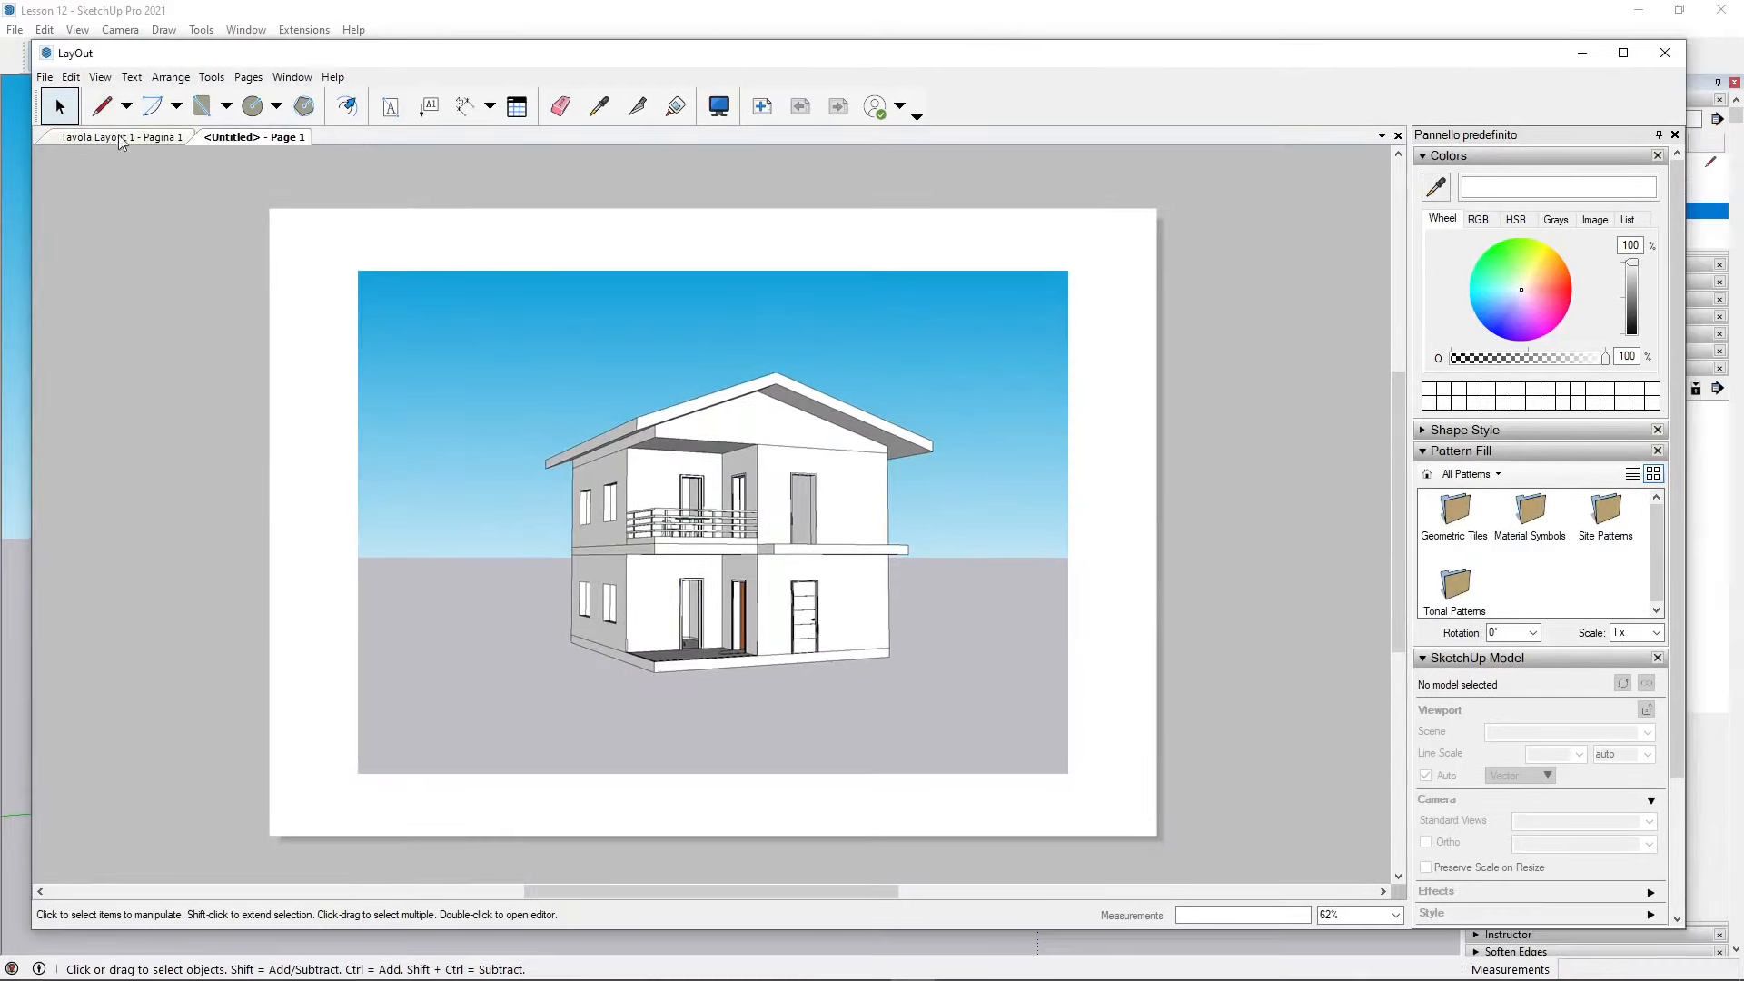
{"action": "left_click", "coordinate": [125, 140]}
{"action": "right_click", "coordinate": [130, 142]}
{"action": "left_click", "coordinate": [177, 157]}
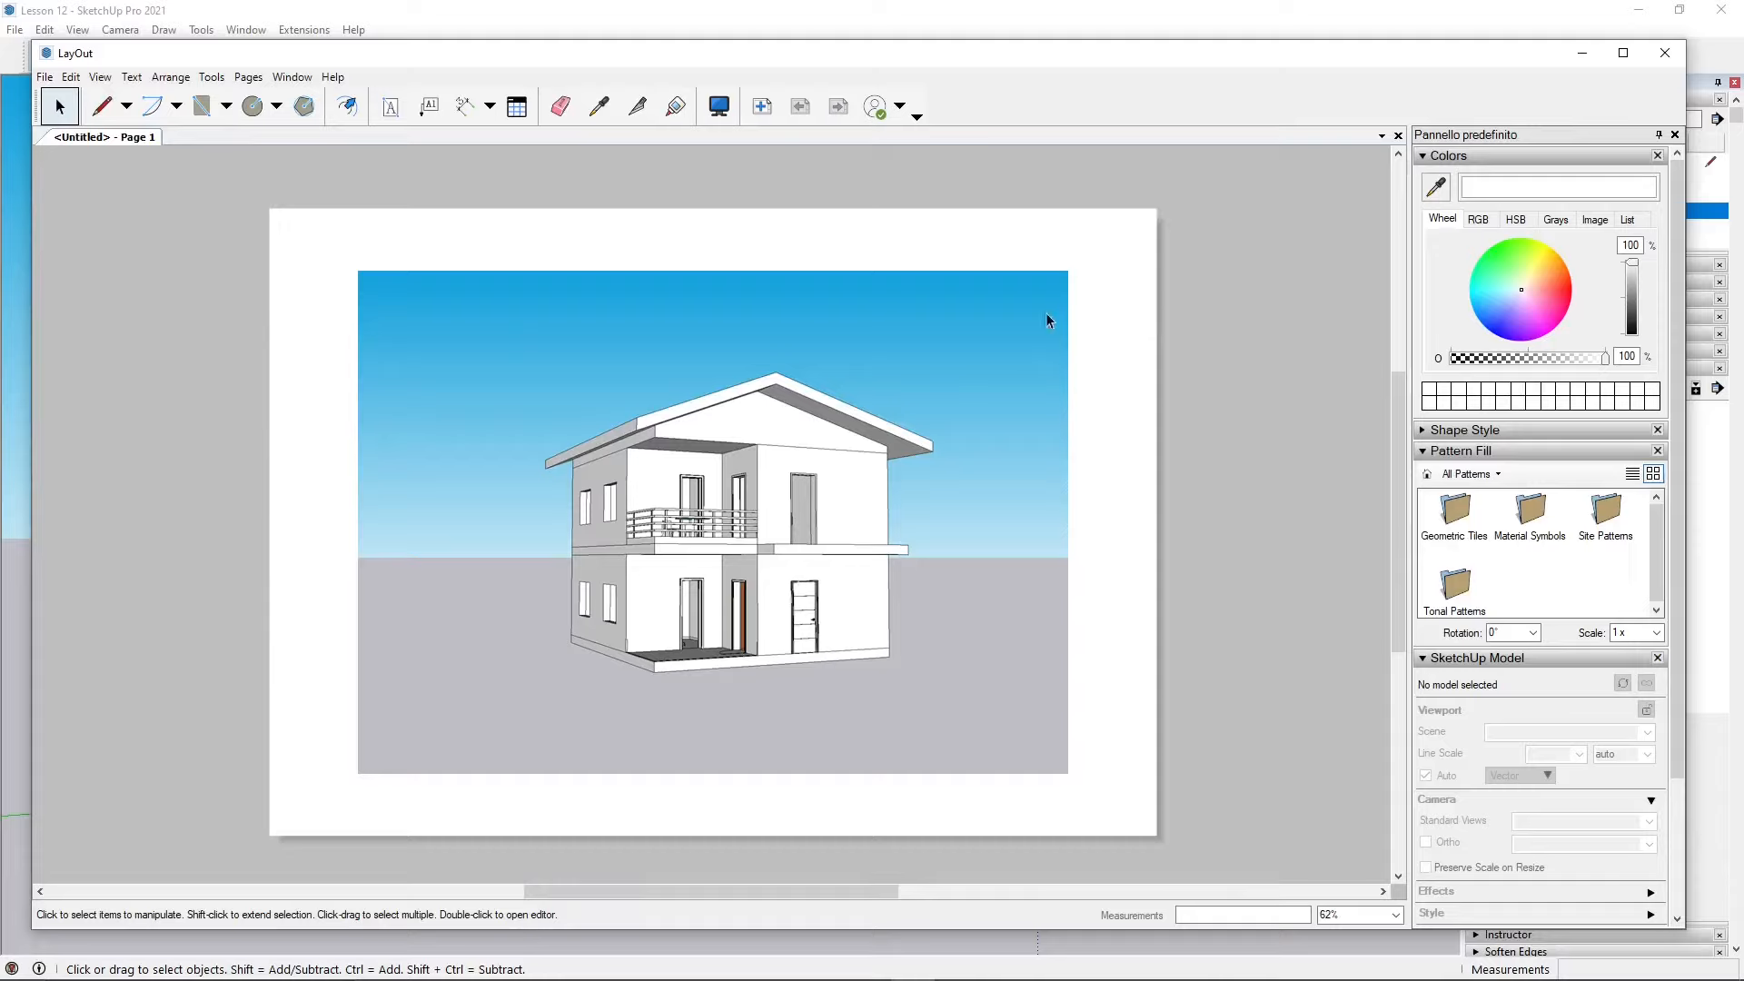
Step: Collapse the open panels, open the Layers panel and make On Every Page the active layer
{"action": "left_click", "coordinate": [890, 324]}
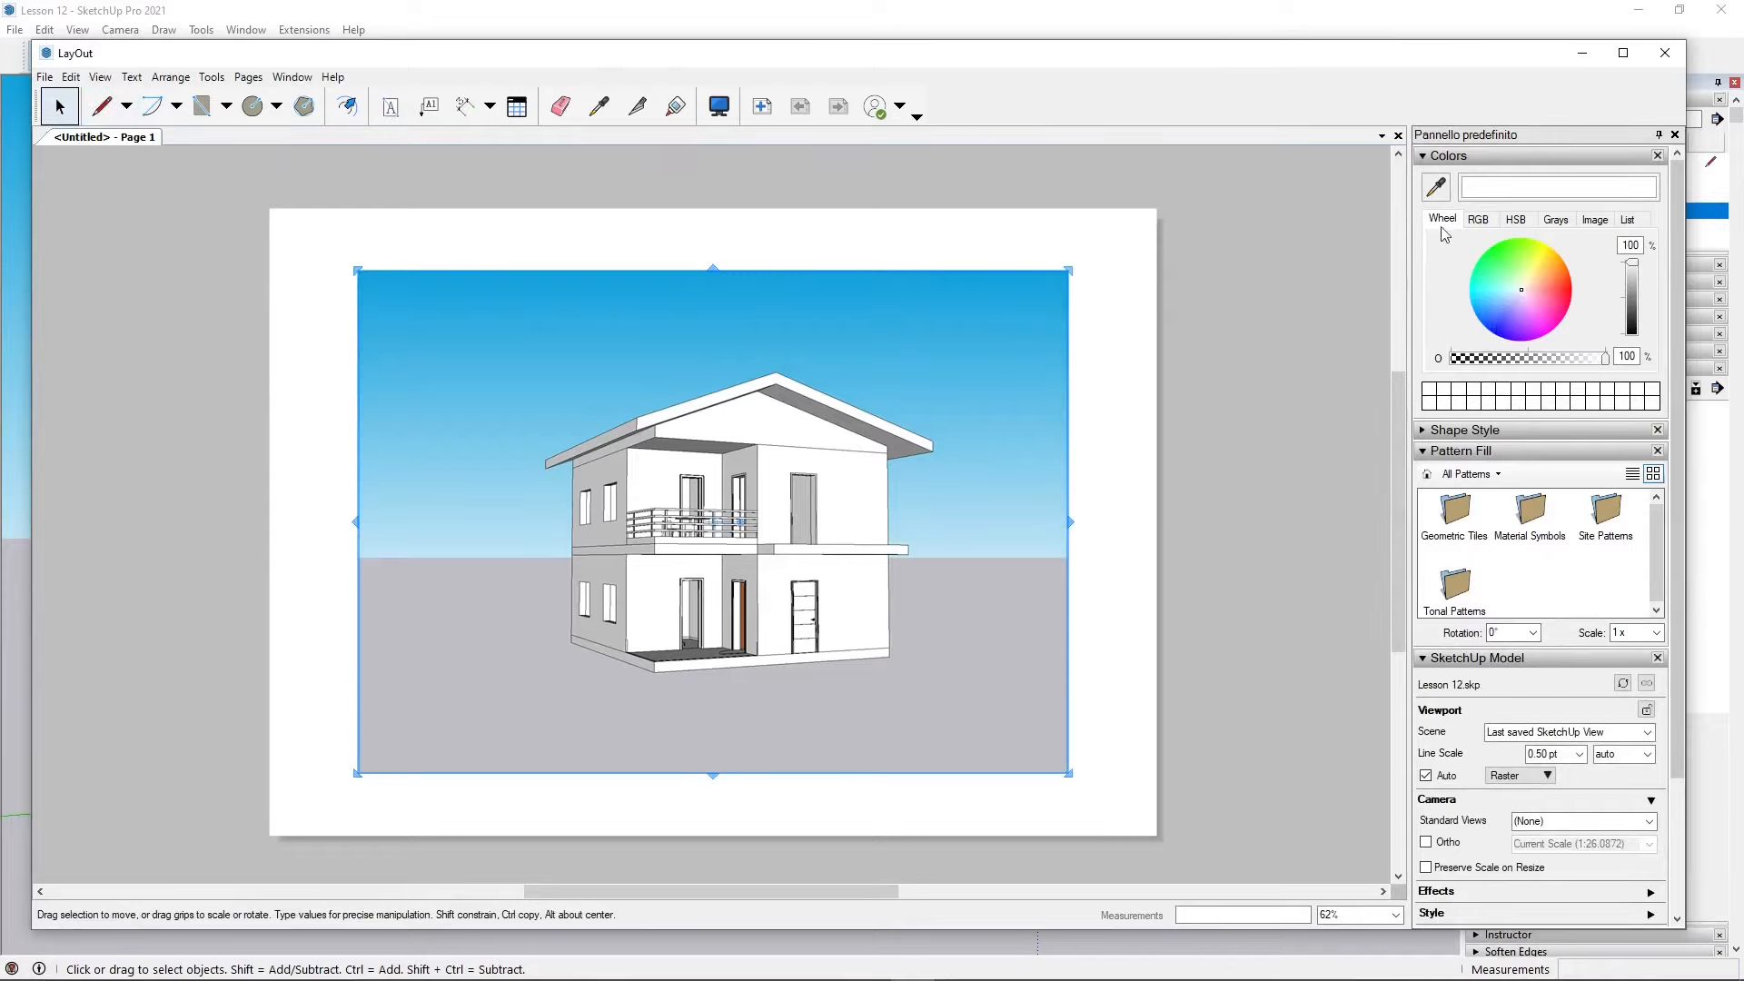
{"action": "left_click", "coordinate": [1435, 156]}
{"action": "left_click", "coordinate": [1441, 198]}
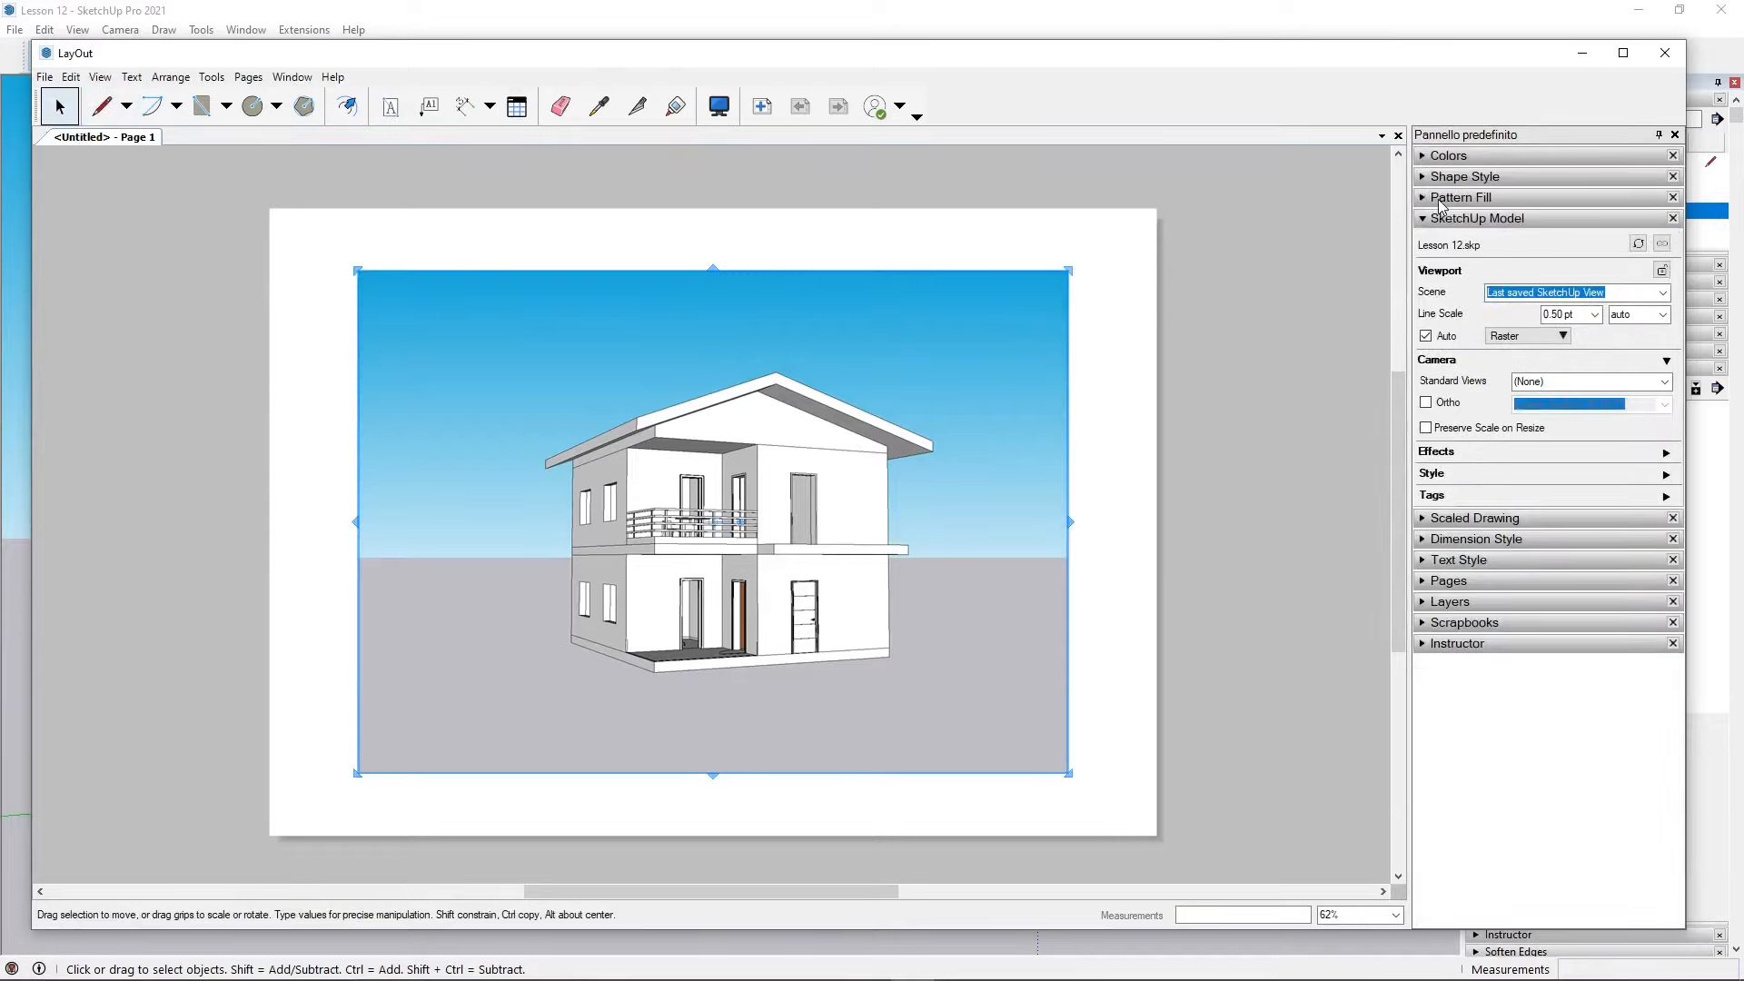
{"action": "left_click", "coordinate": [1445, 220]}
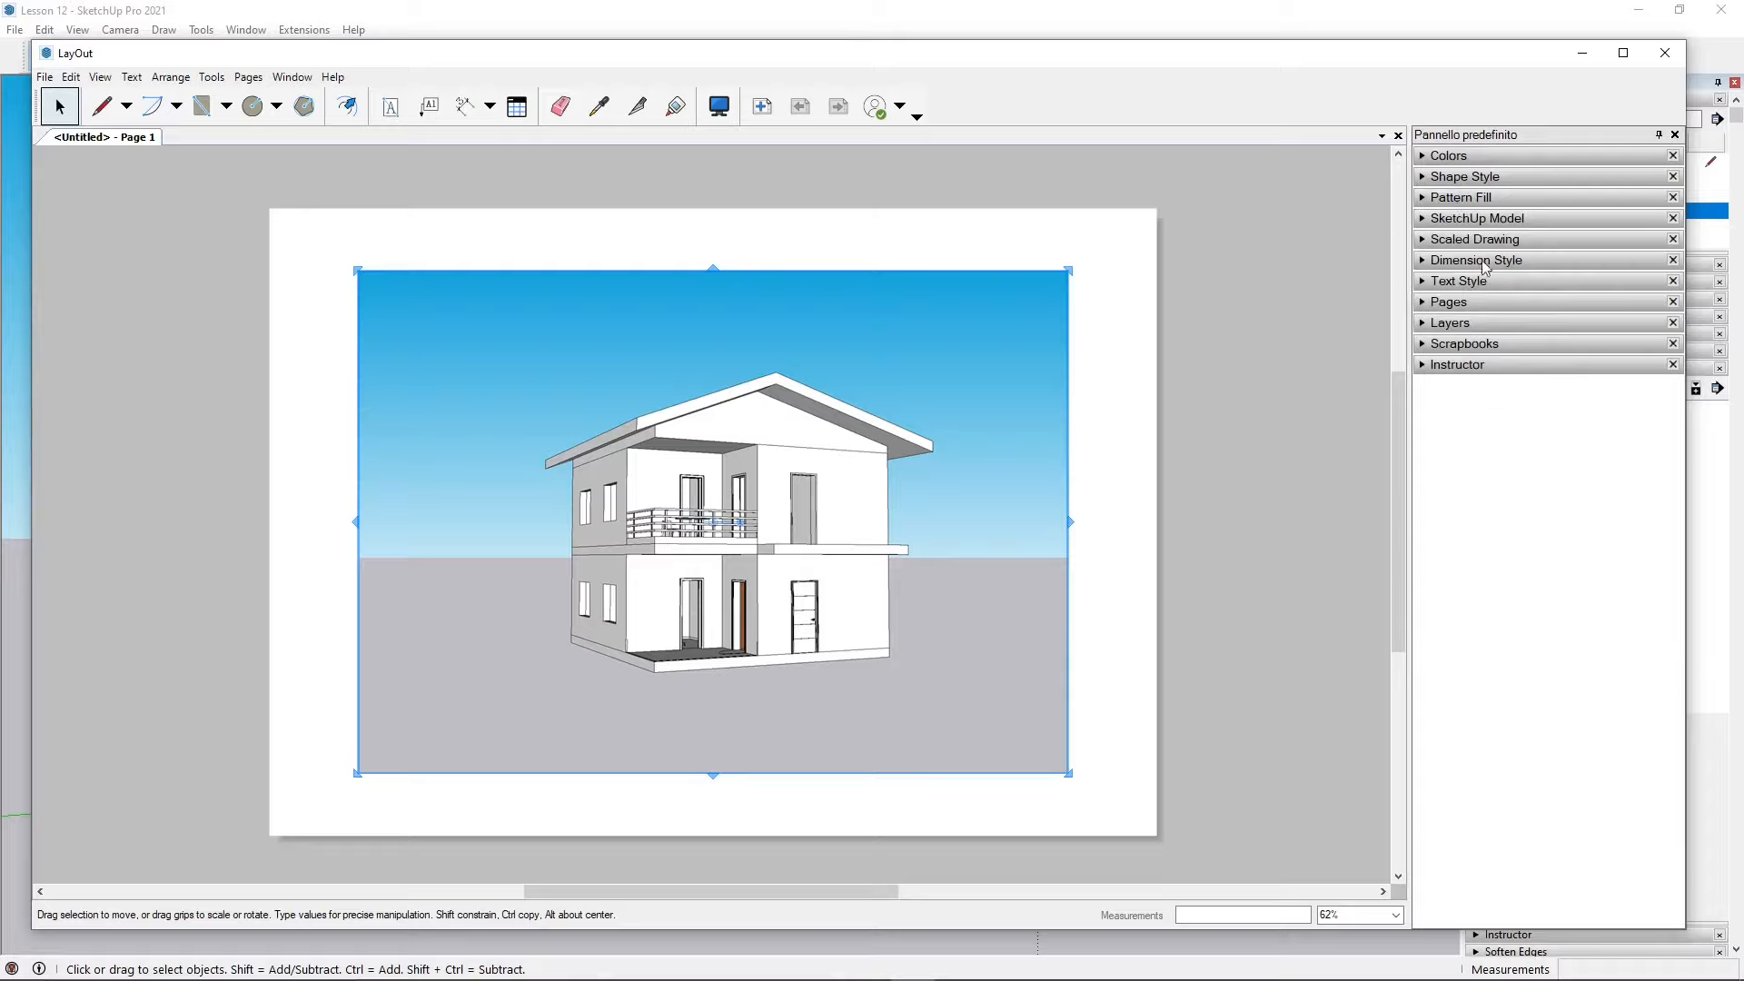
{"action": "left_click", "coordinate": [1433, 325]}
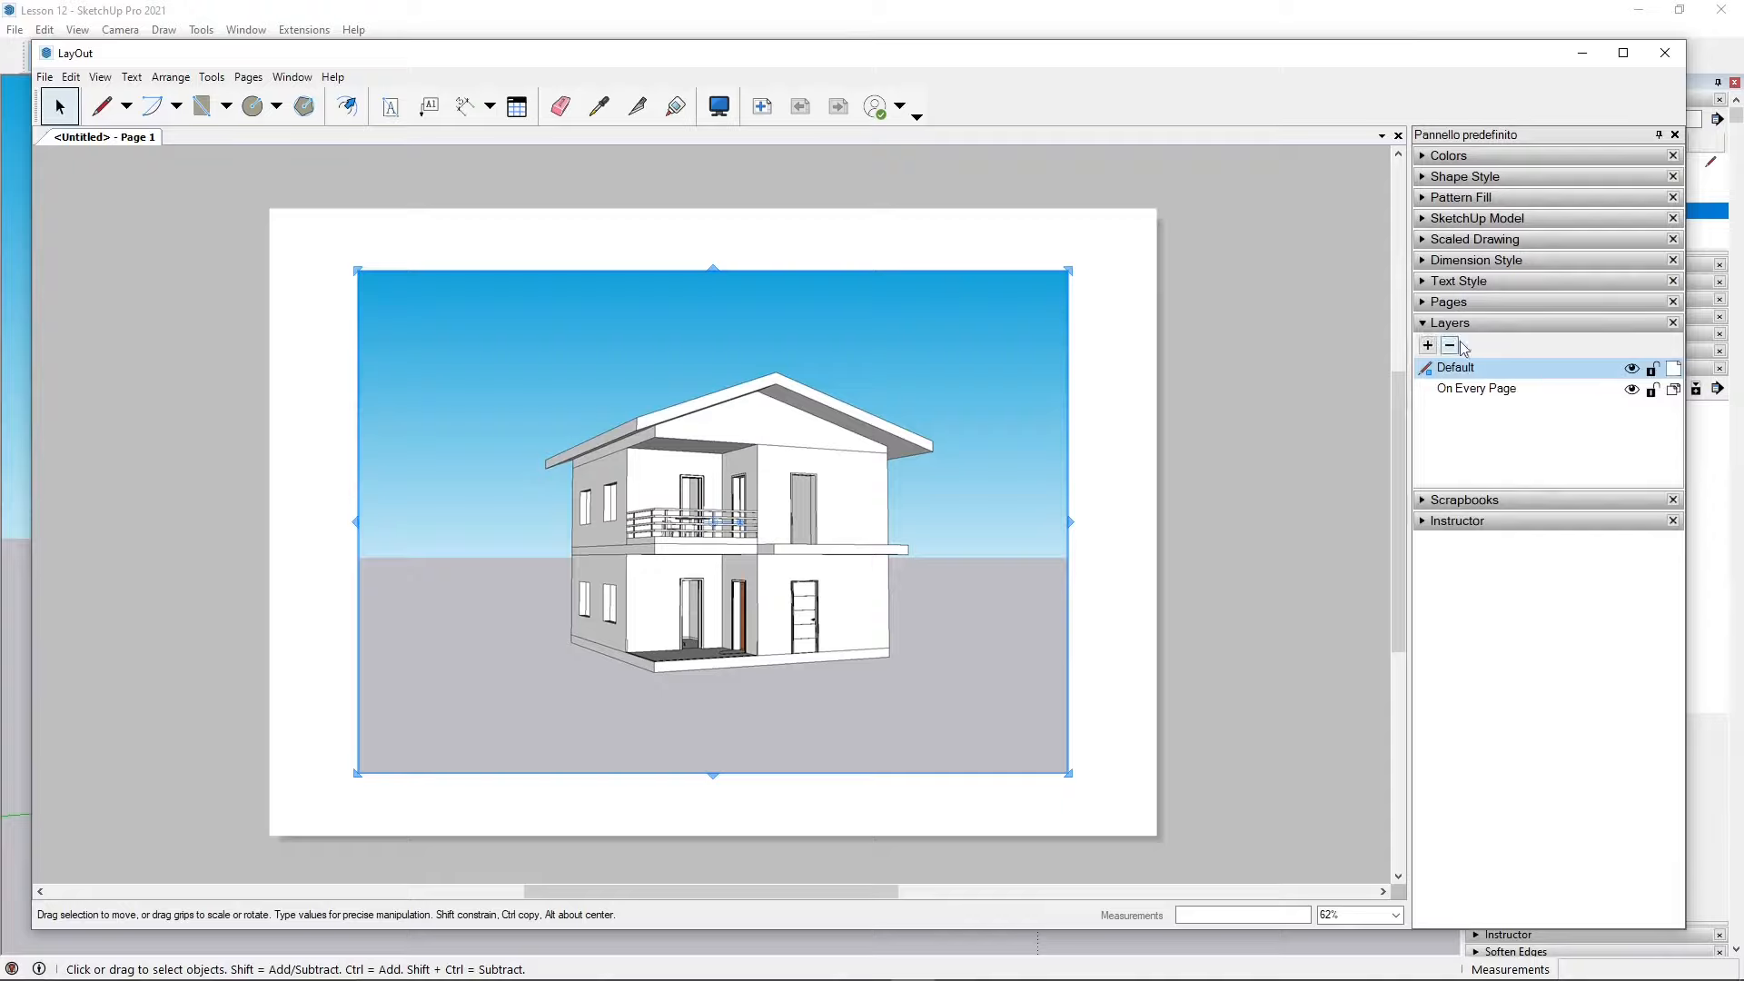
{"action": "left_click", "coordinate": [1632, 390]}
{"action": "left_click", "coordinate": [1632, 368]}
{"action": "left_click", "coordinate": [1455, 390]}
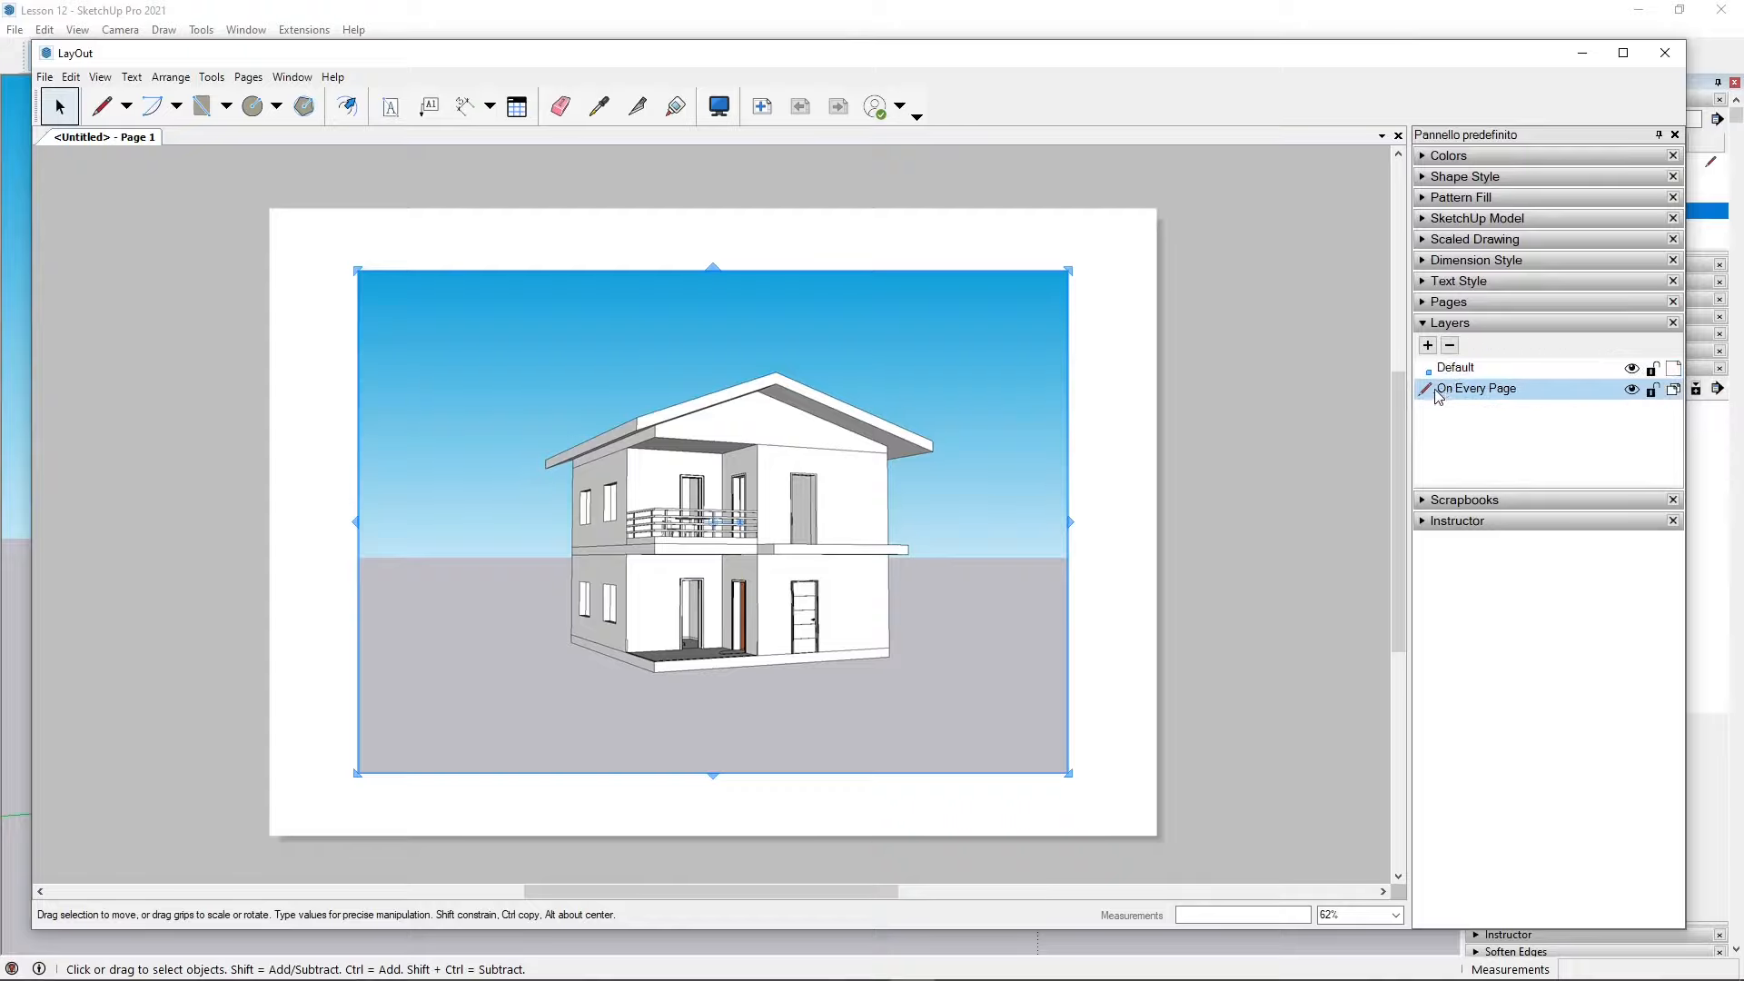
{"action": "left_click", "coordinate": [1632, 368]}
{"action": "left_click", "coordinate": [1631, 368]}
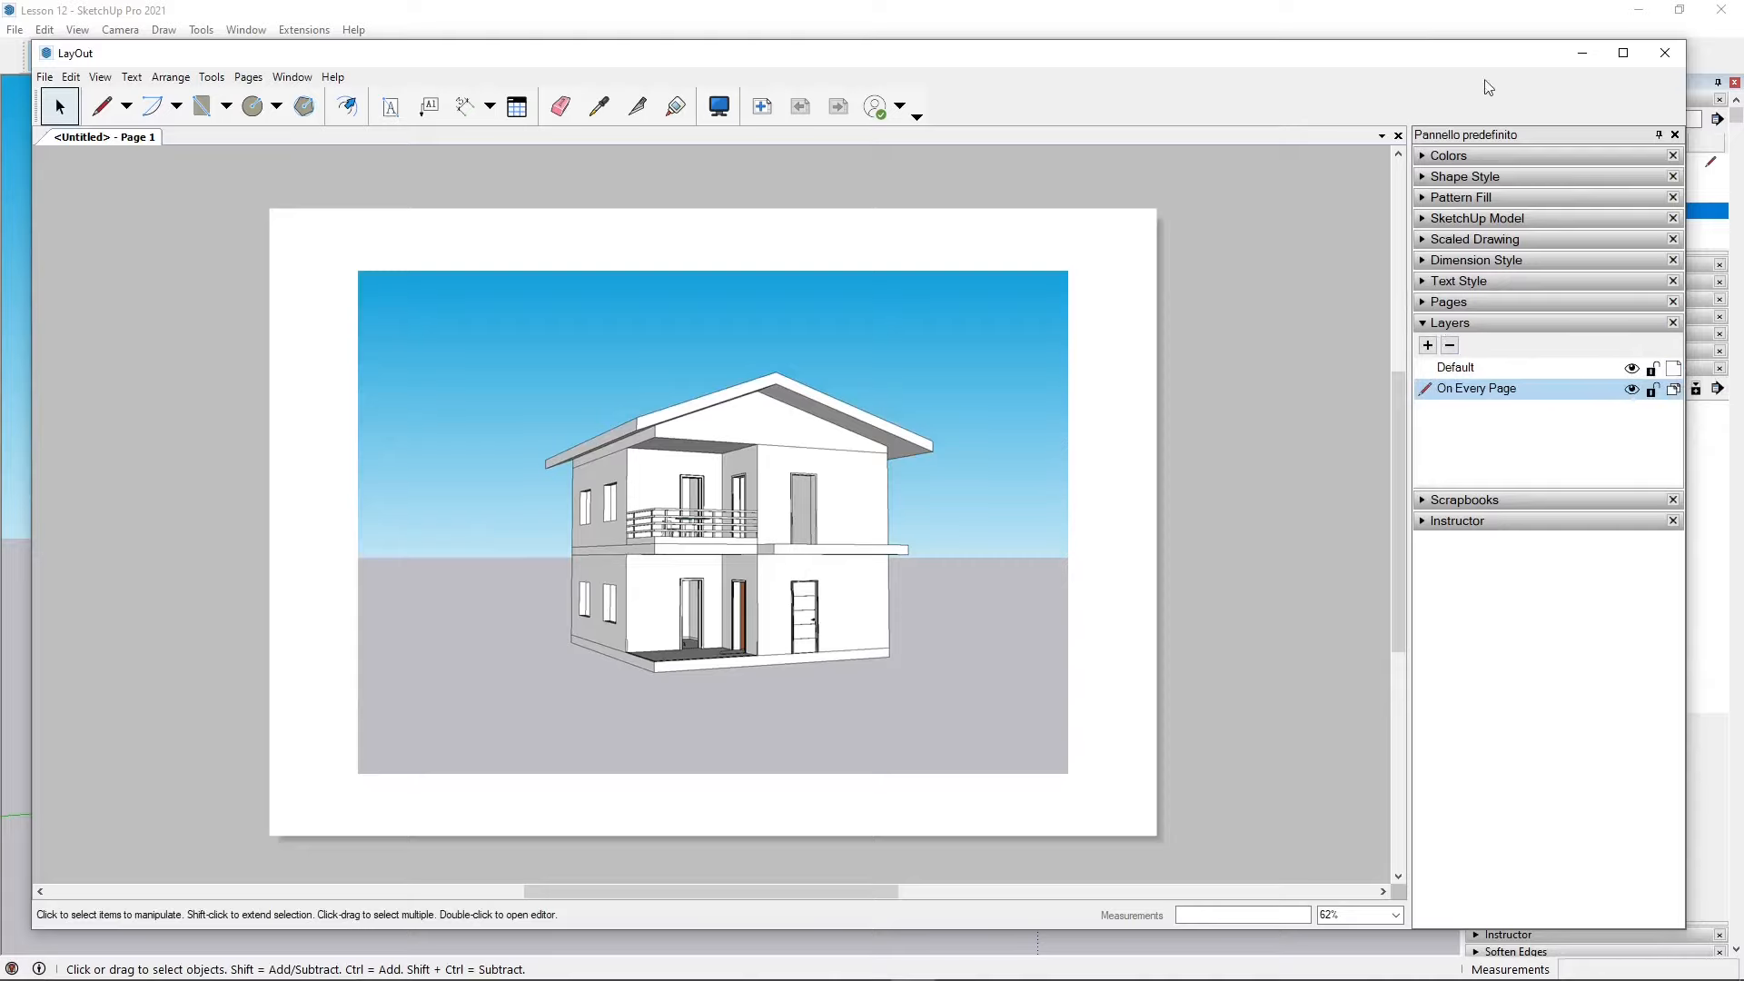
{"action": "left_click_drag", "start_coordinate": [1483, 66], "coordinate": [1138, 91]}
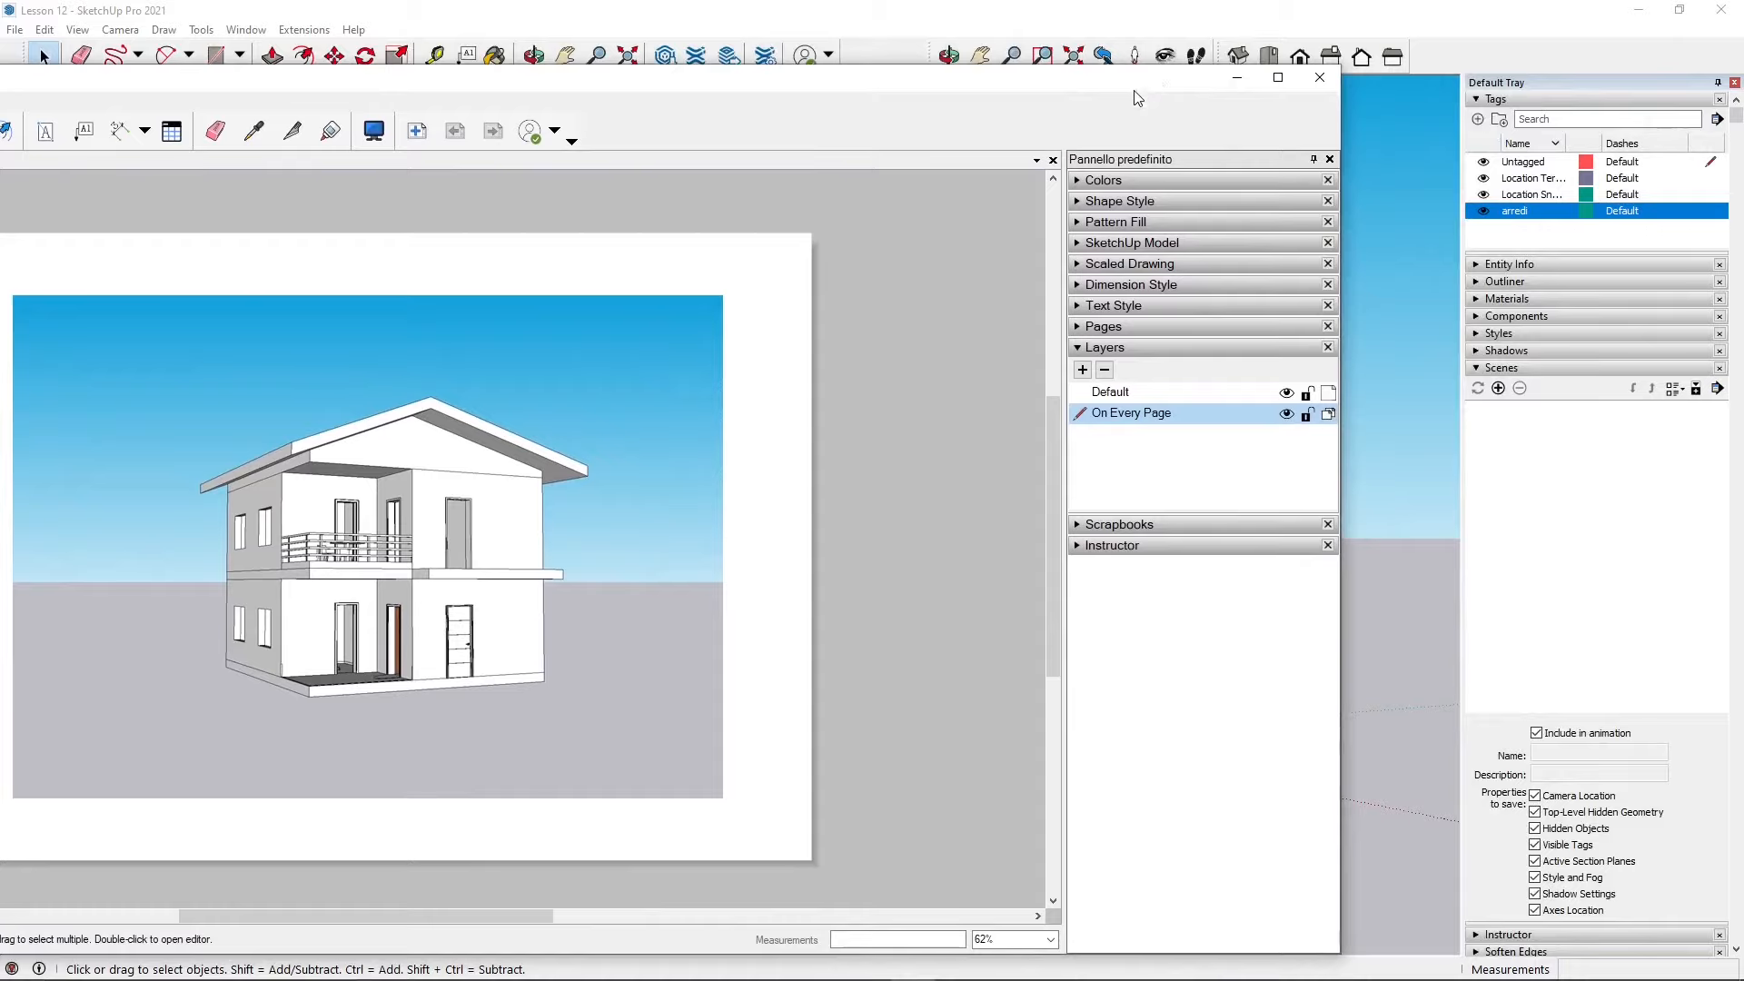
{"action": "mouse_move", "coordinate": [1128, 84]}
{"action": "left_mouse_down"}
{"action": "mouse_move", "coordinate": [1287, 84]}
{"action": "mouse_move", "coordinate": [1474, 53]}
{"action": "mouse_move", "coordinate": [1472, 88]}
{"action": "left_mouse_up"}
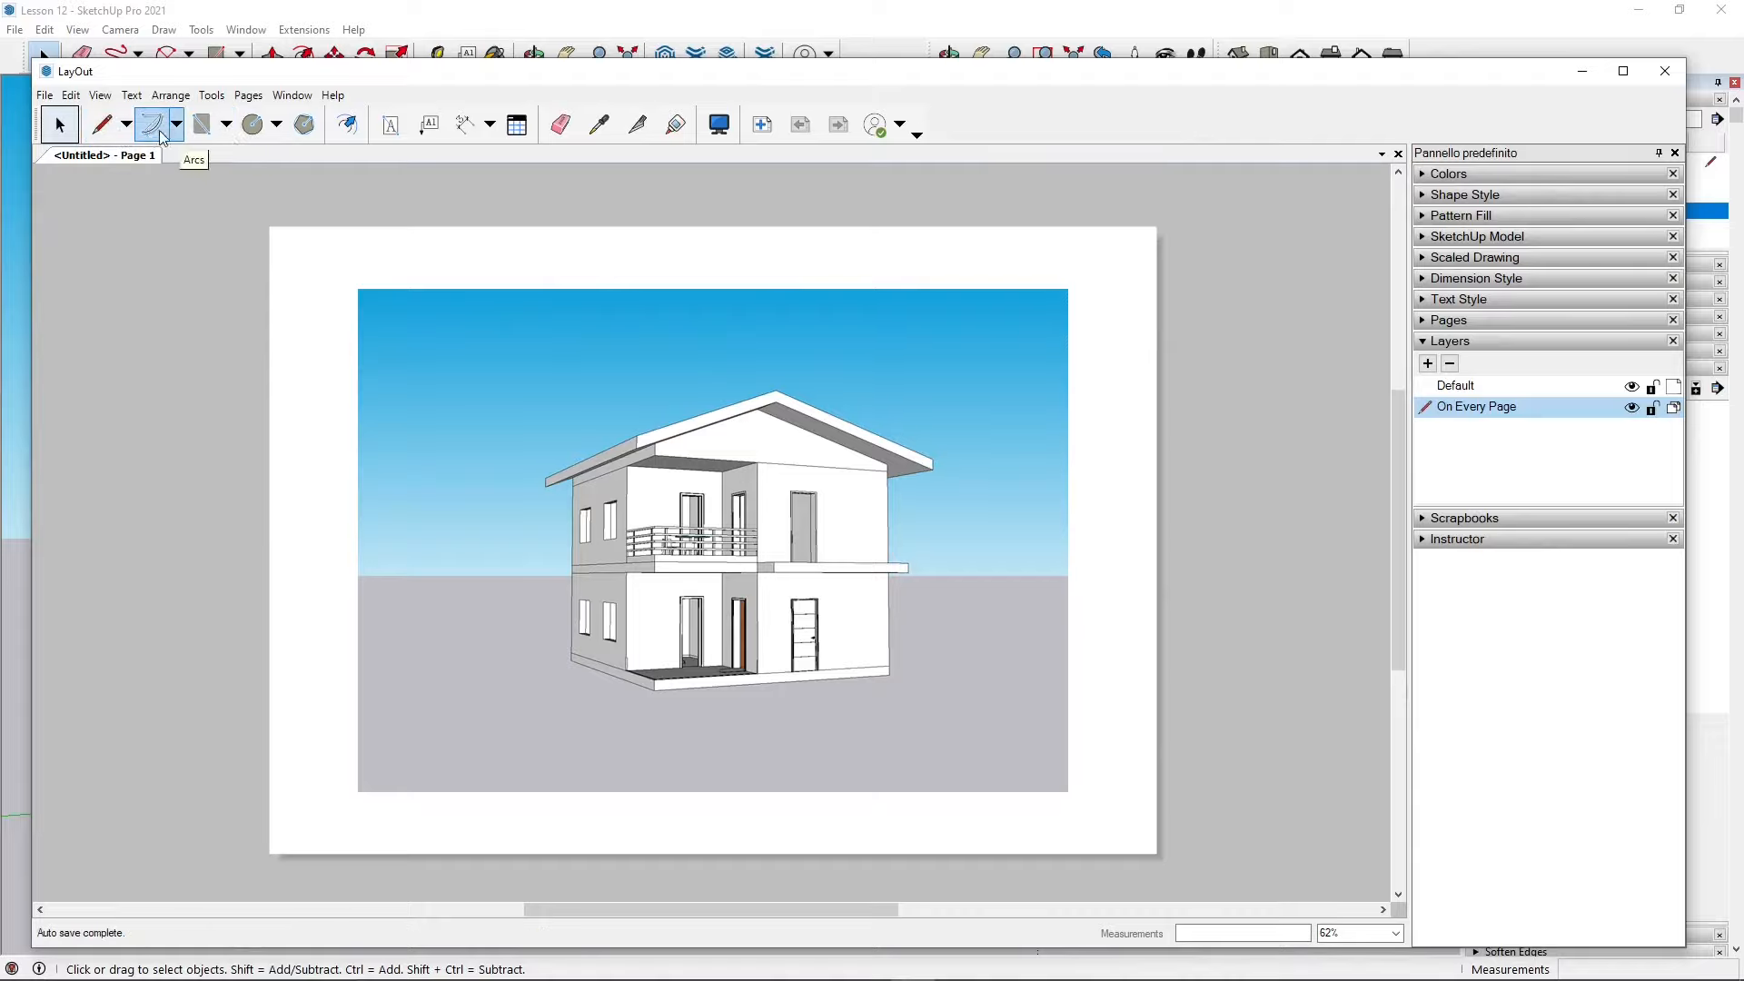
Step: Draw a small rectangle in the page's upper-left margin above the model viewport
{"action": "left_click", "coordinate": [201, 124]}
{"action": "left_click", "coordinate": [307, 241]}
{"action": "left_click", "coordinate": [406, 269]}
{"action": "scroll", "coordinate": [322, 268], "scroll_direction": "up", "scroll_amount": 3}
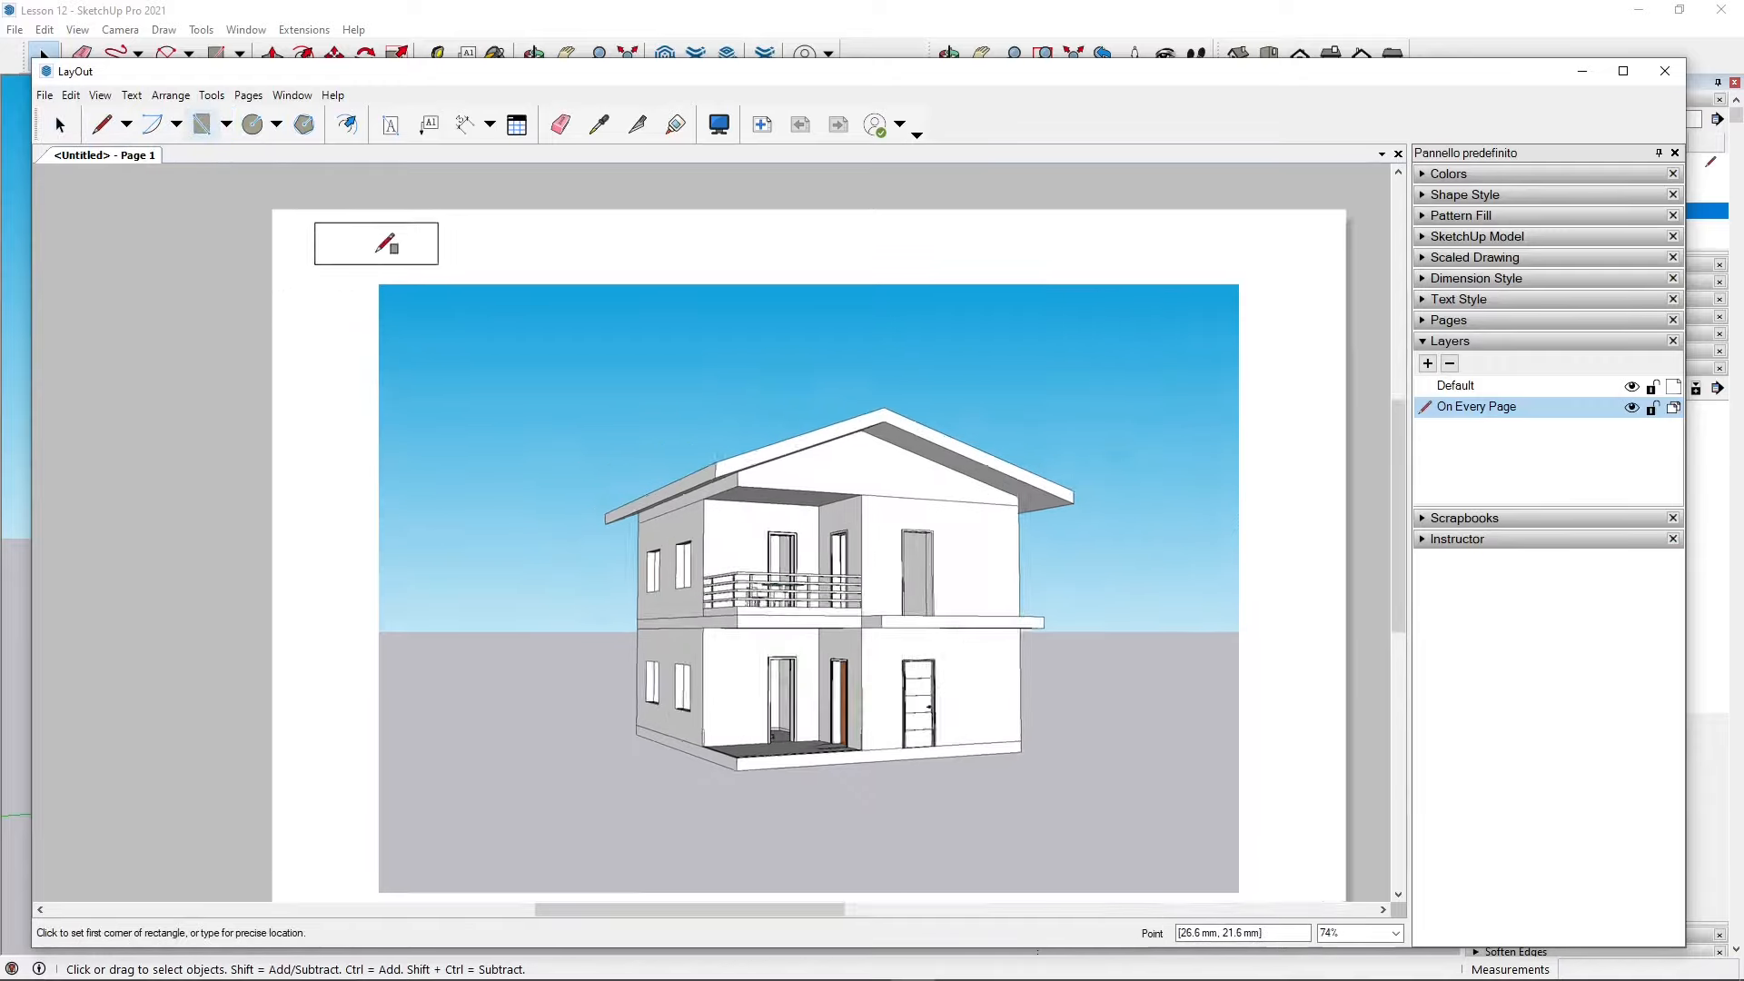
Step: Dimension the rectangle's height and width with the Dimension tool
{"action": "left_click", "coordinate": [464, 124]}
{"action": "left_click", "coordinate": [450, 218]}
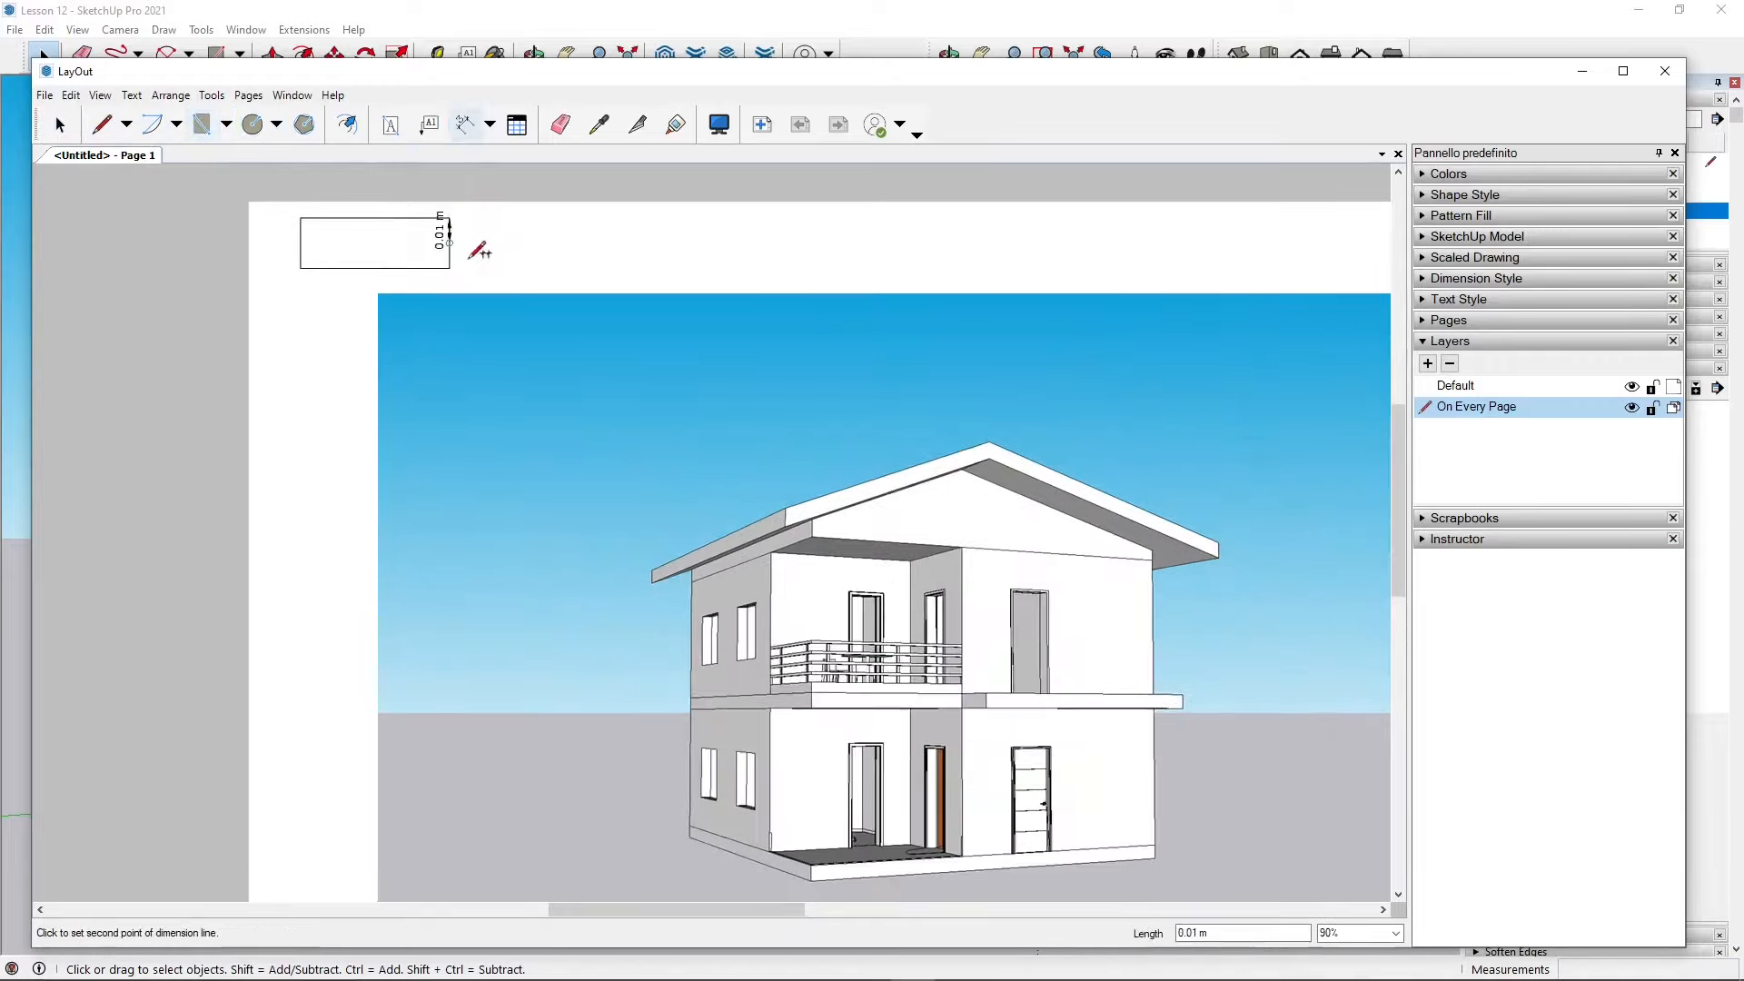
{"action": "left_click", "coordinate": [450, 269]}
{"action": "left_click", "coordinate": [484, 259]}
{"action": "left_click", "coordinate": [449, 218]}
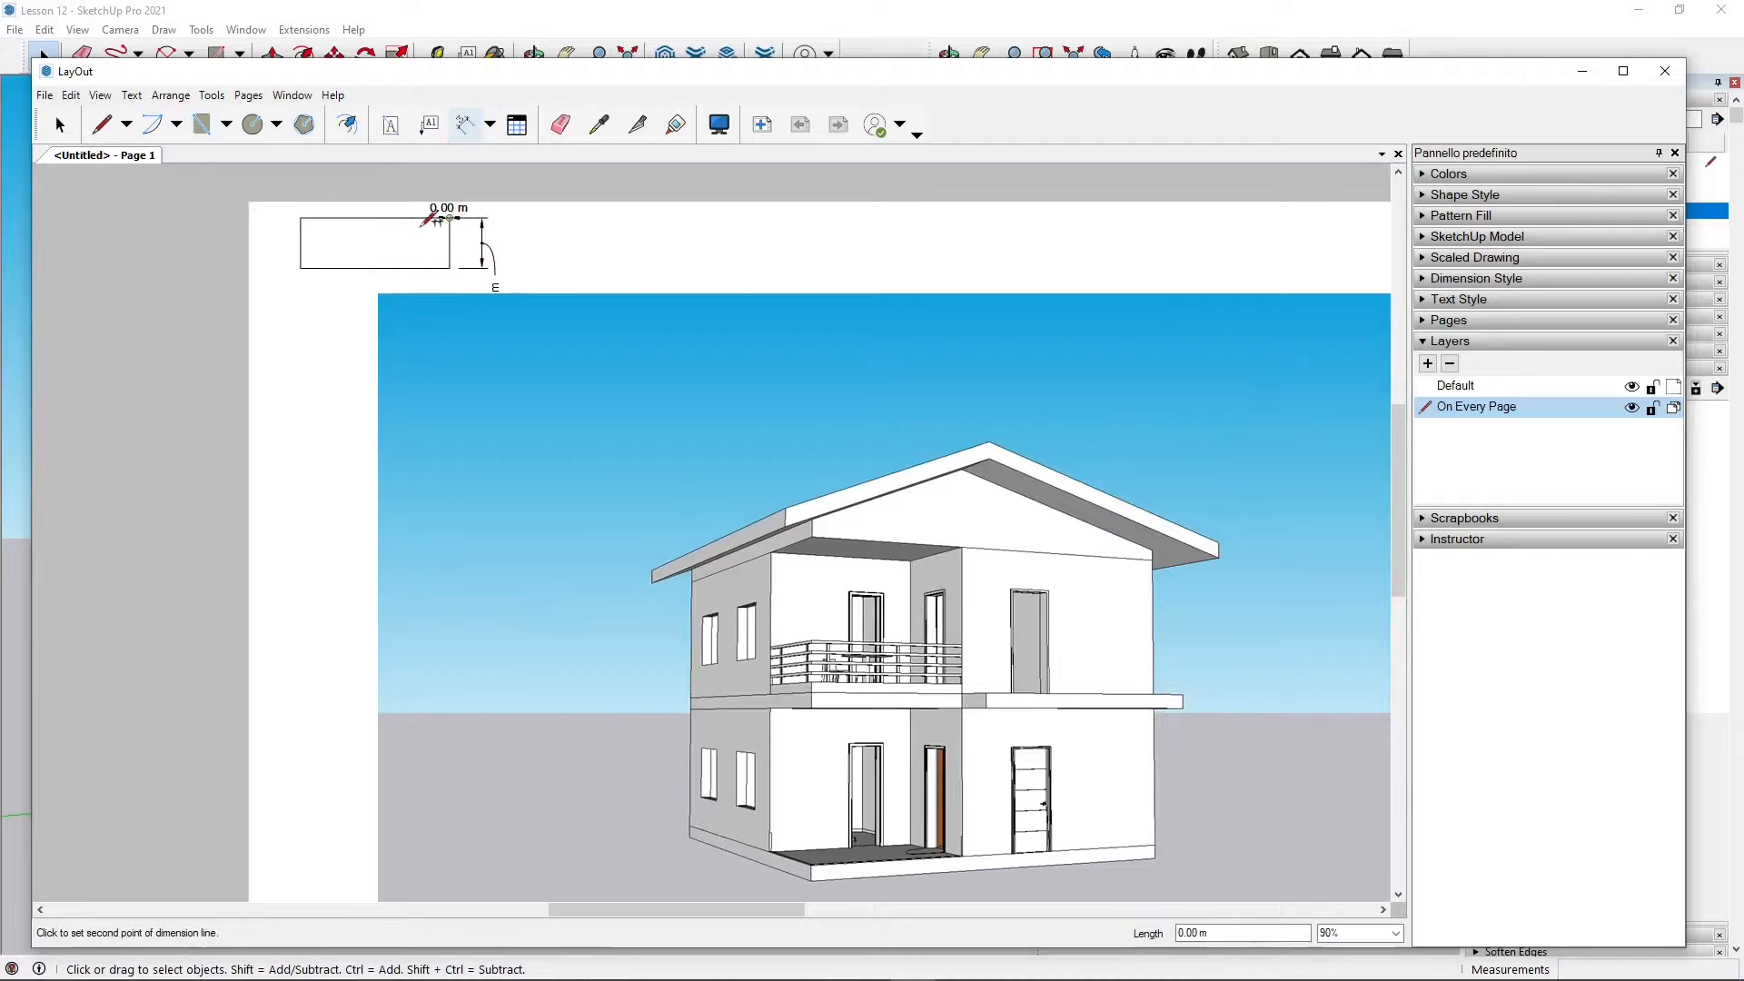
{"action": "left_click", "coordinate": [301, 218]}
{"action": "left_click", "coordinate": [364, 198]}
{"action": "key", "text": "space"}
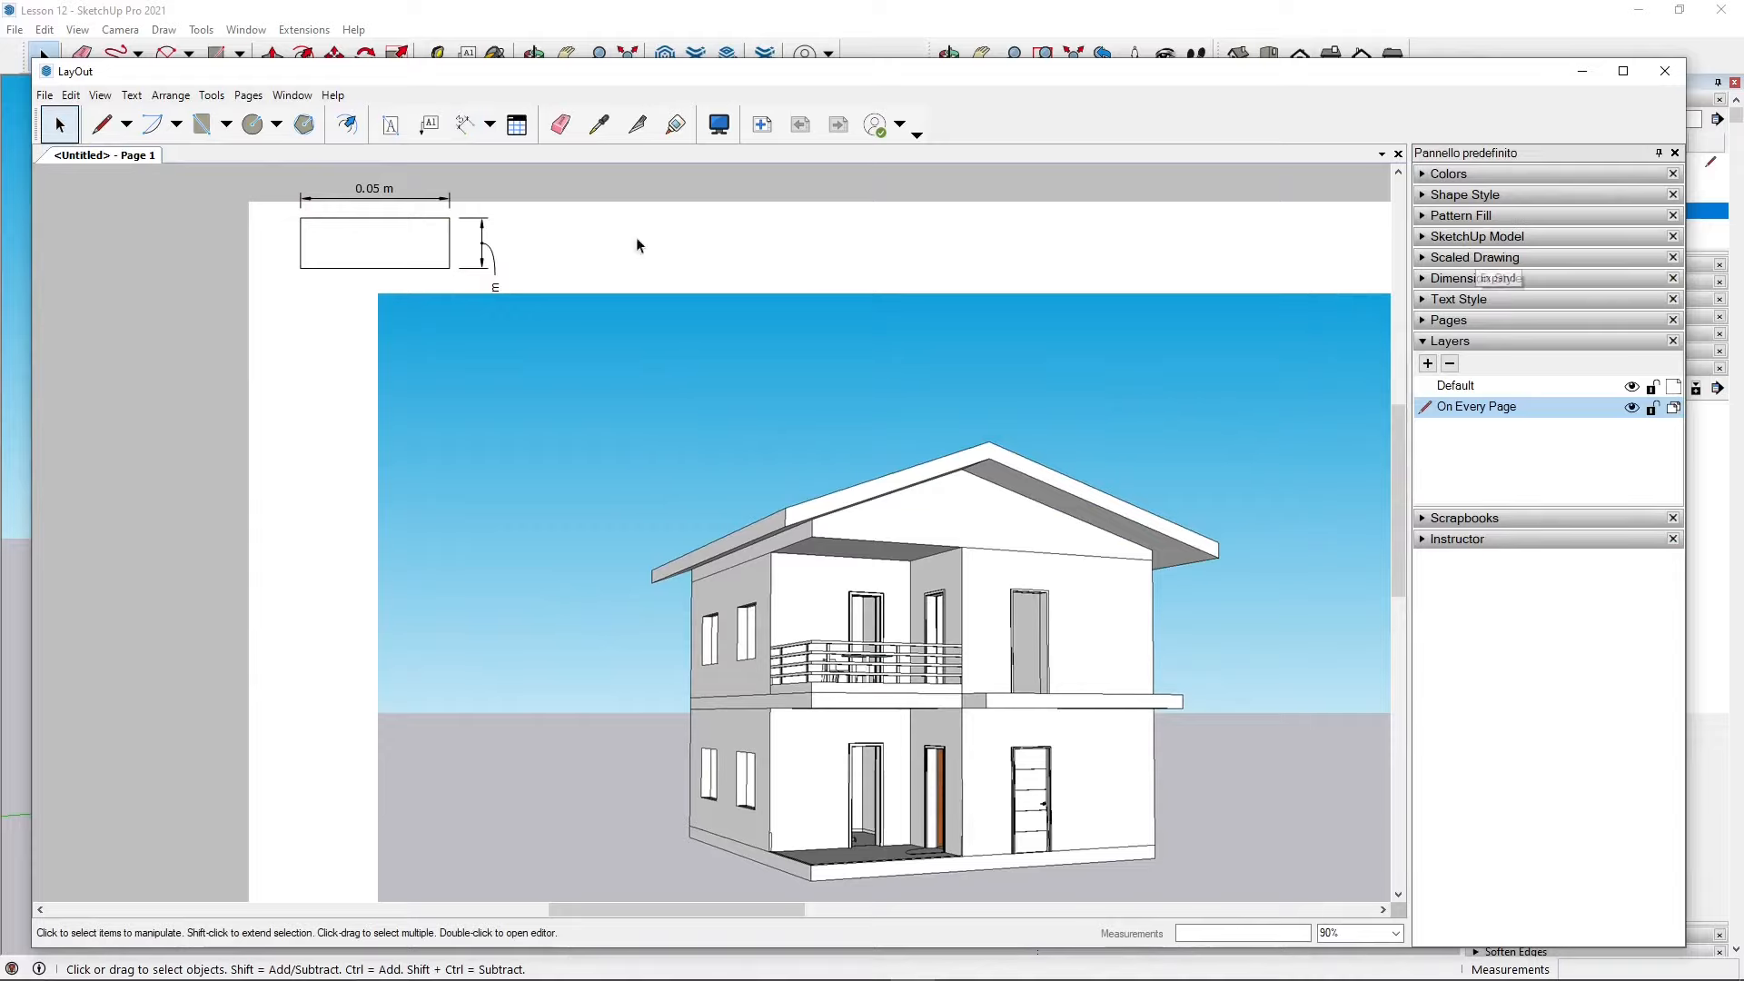
Step: Delete the small rectangle and its dimensions from the page margin
{"action": "scroll", "coordinate": [682, 257], "scroll_direction": "down", "scroll_amount": 1}
{"action": "scroll", "coordinate": [253, 400], "scroll_direction": "down", "scroll_amount": 2}
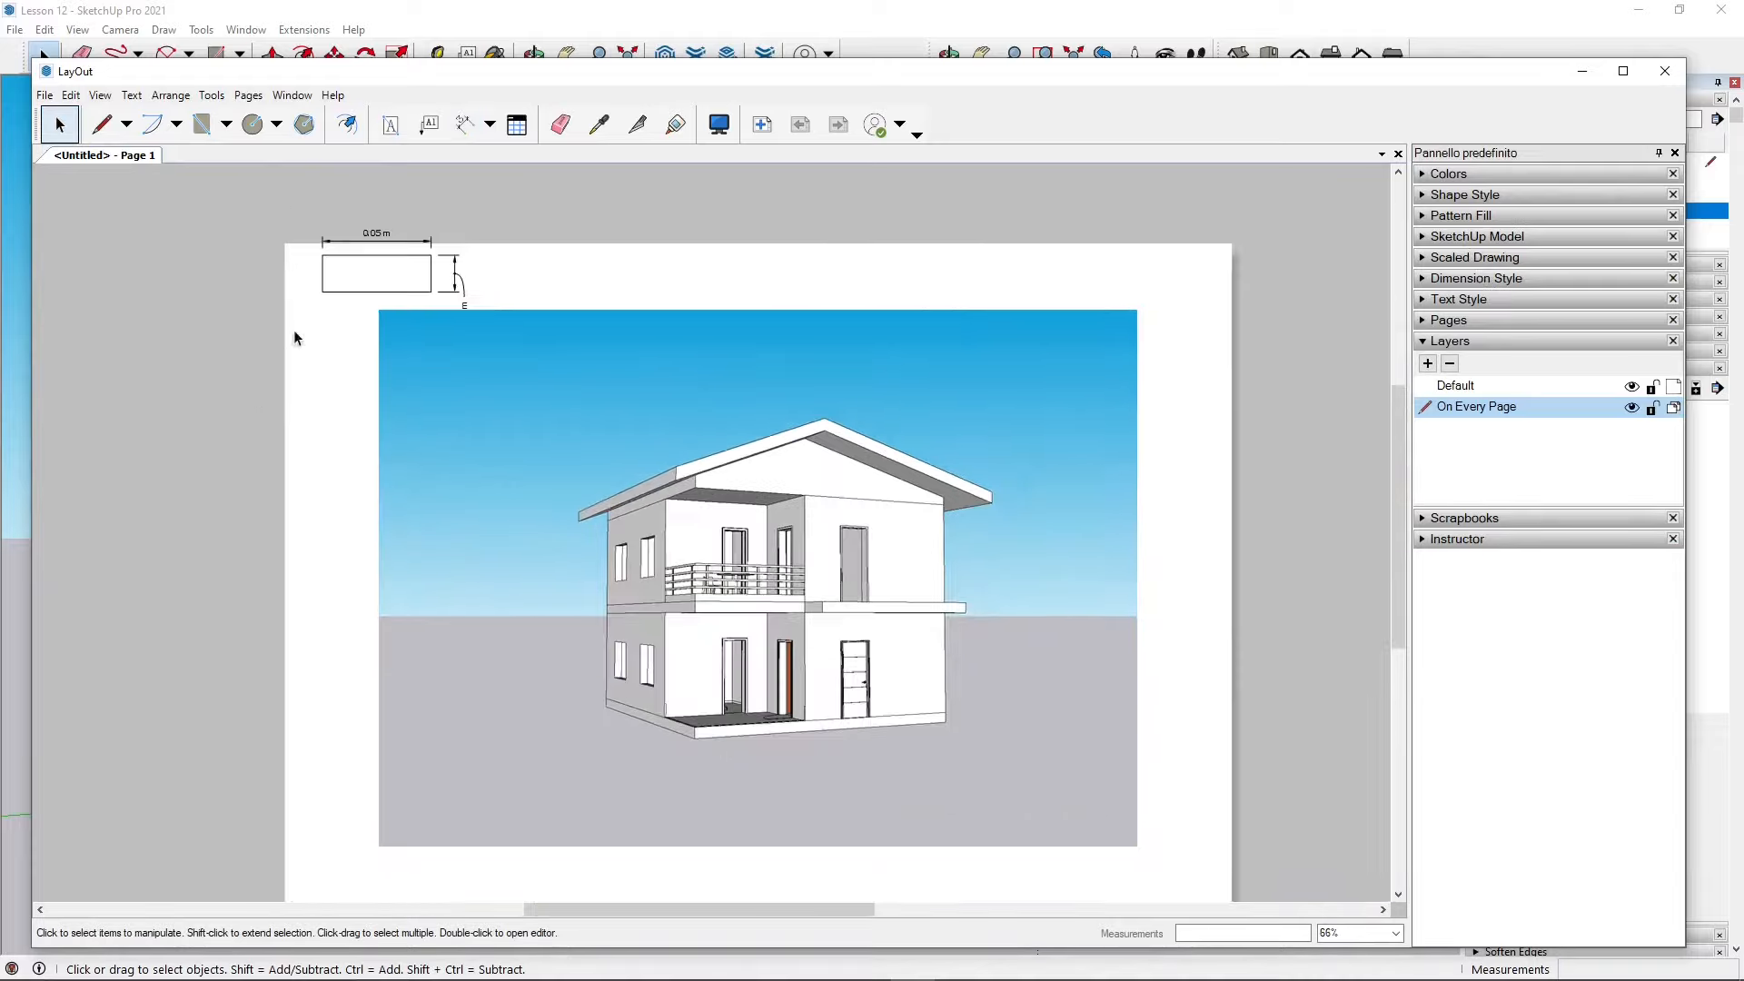
{"action": "left_click_drag", "start_coordinate": [274, 216], "coordinate": [580, 358]}
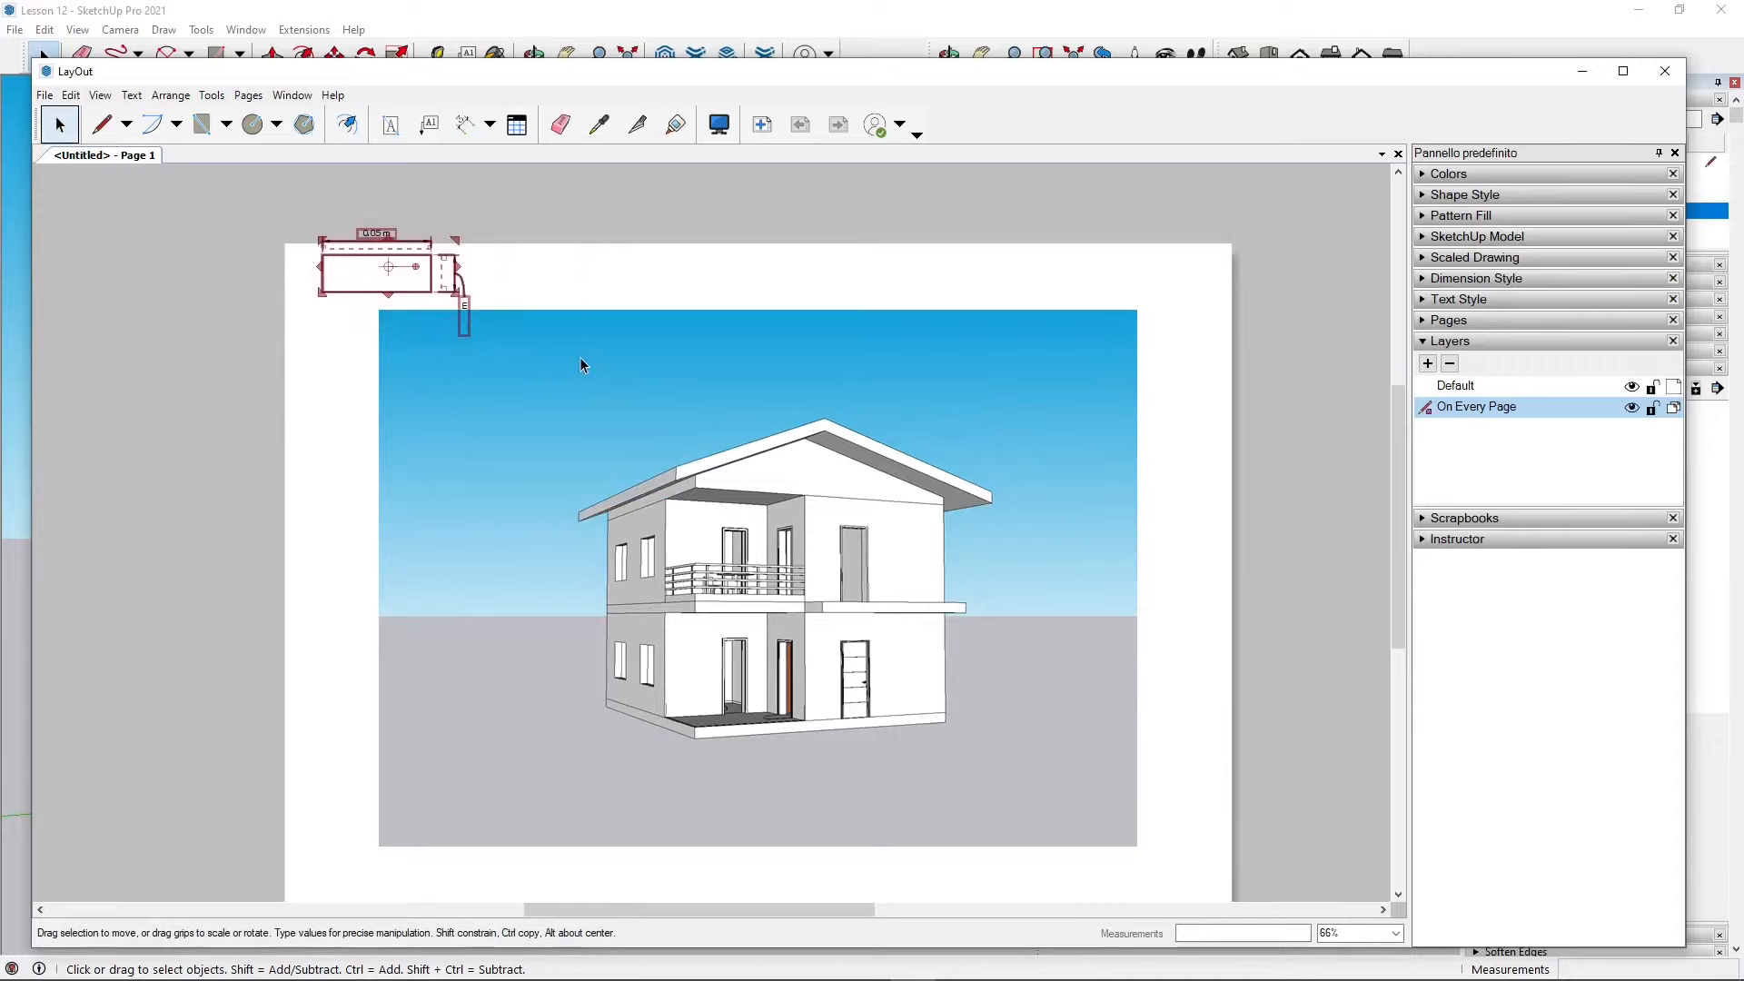
{"action": "key", "text": "Delete"}
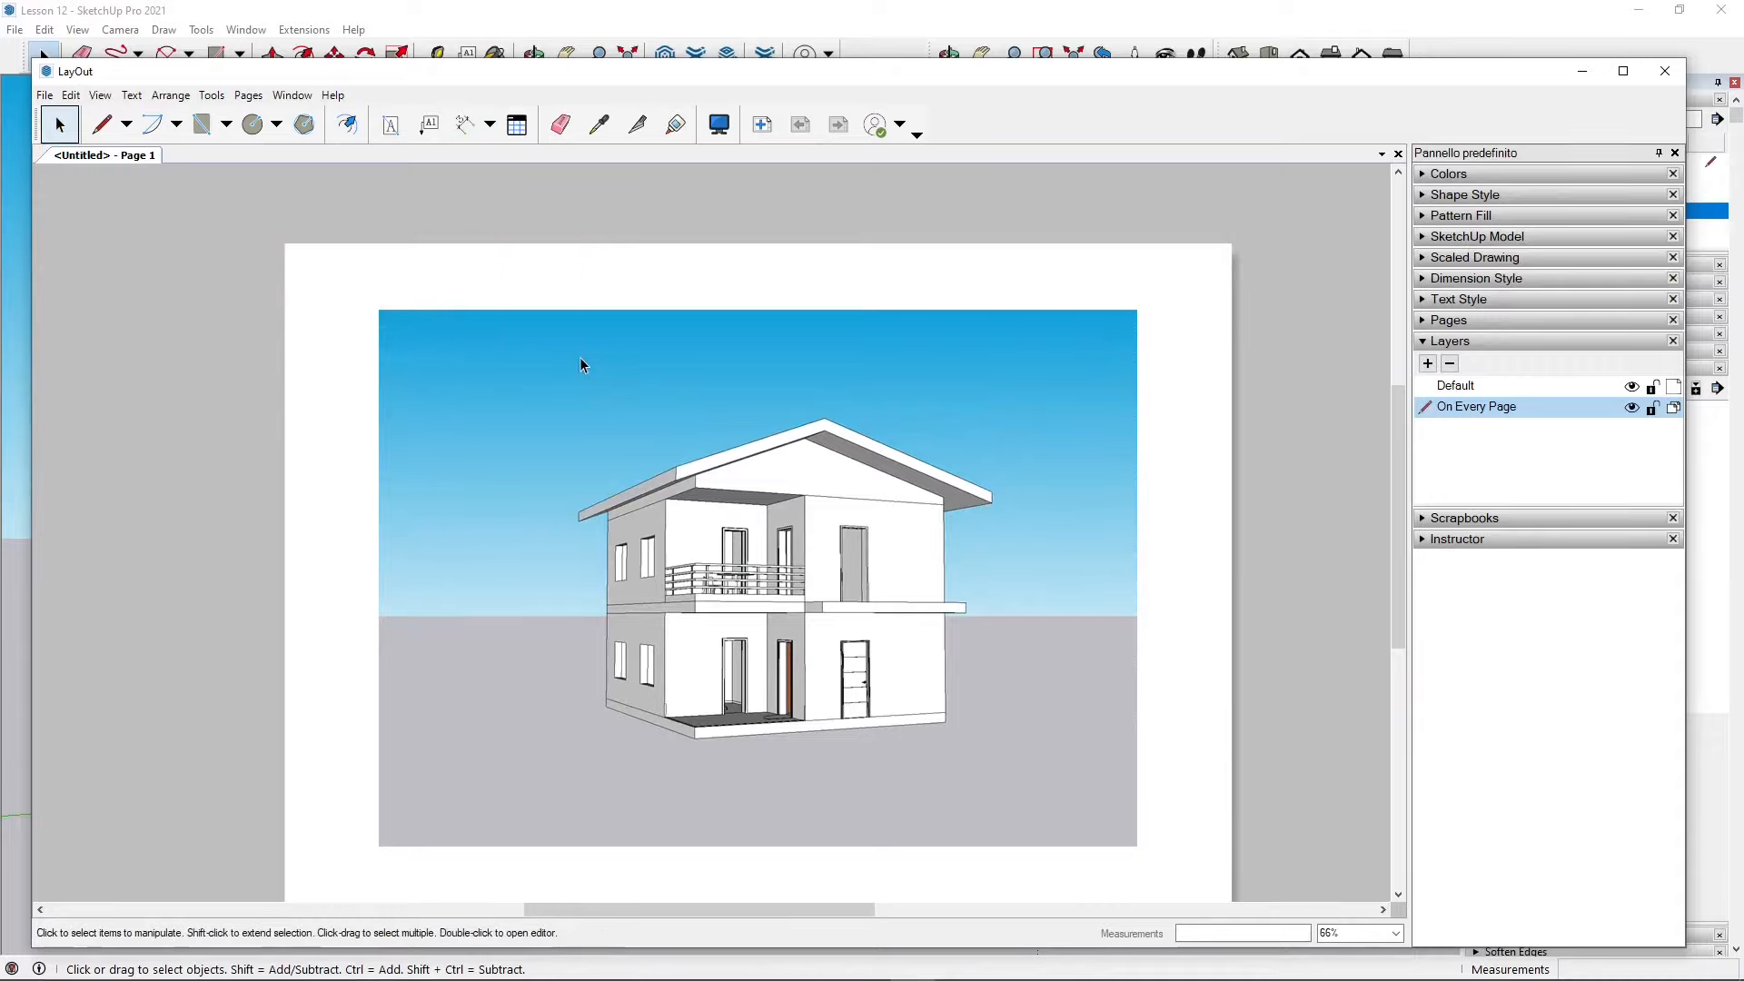
Step: Scale the model viewport down and move it into the page's upper-left corner
{"action": "scroll", "coordinate": [634, 350], "scroll_direction": "down", "scroll_amount": 1}
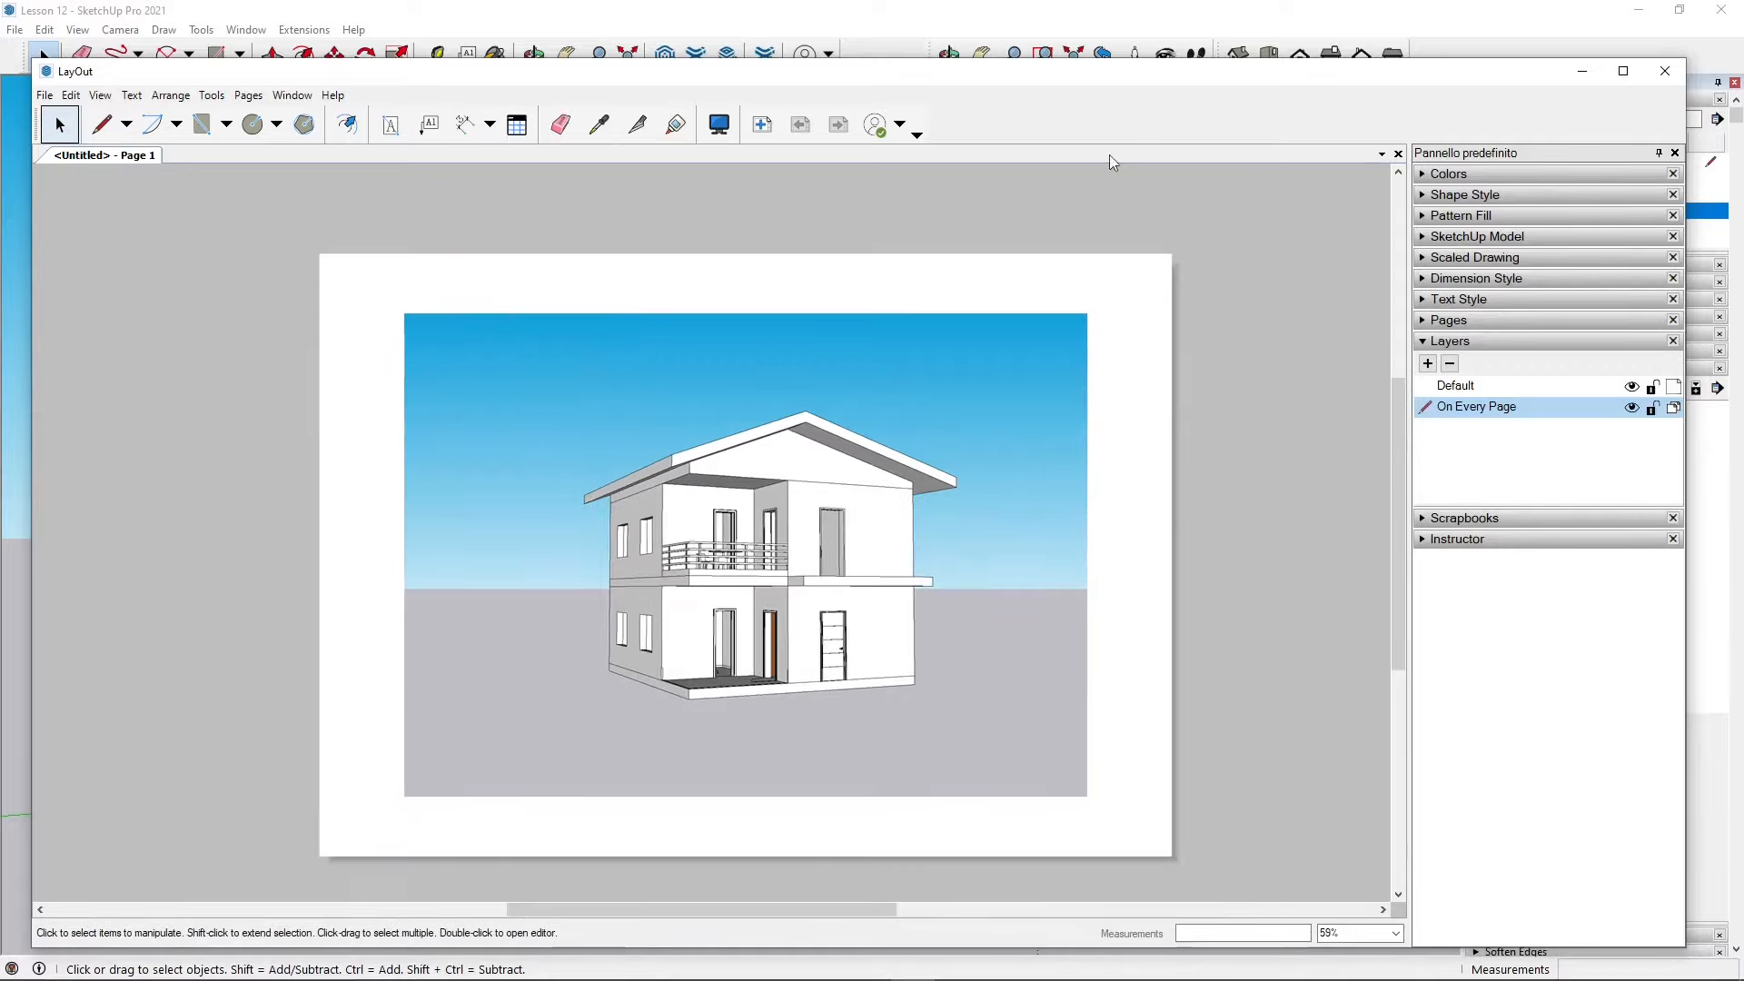
{"action": "mouse_move", "coordinate": [1121, 74]}
{"action": "left_mouse_down"}
{"action": "mouse_move", "coordinate": [1051, 397]}
{"action": "mouse_move", "coordinate": [1062, 971]}
{"action": "mouse_move", "coordinate": [1069, 284]}
{"action": "mouse_move", "coordinate": [1141, 63]}
{"action": "left_mouse_up"}
{"action": "left_click", "coordinate": [786, 425]}
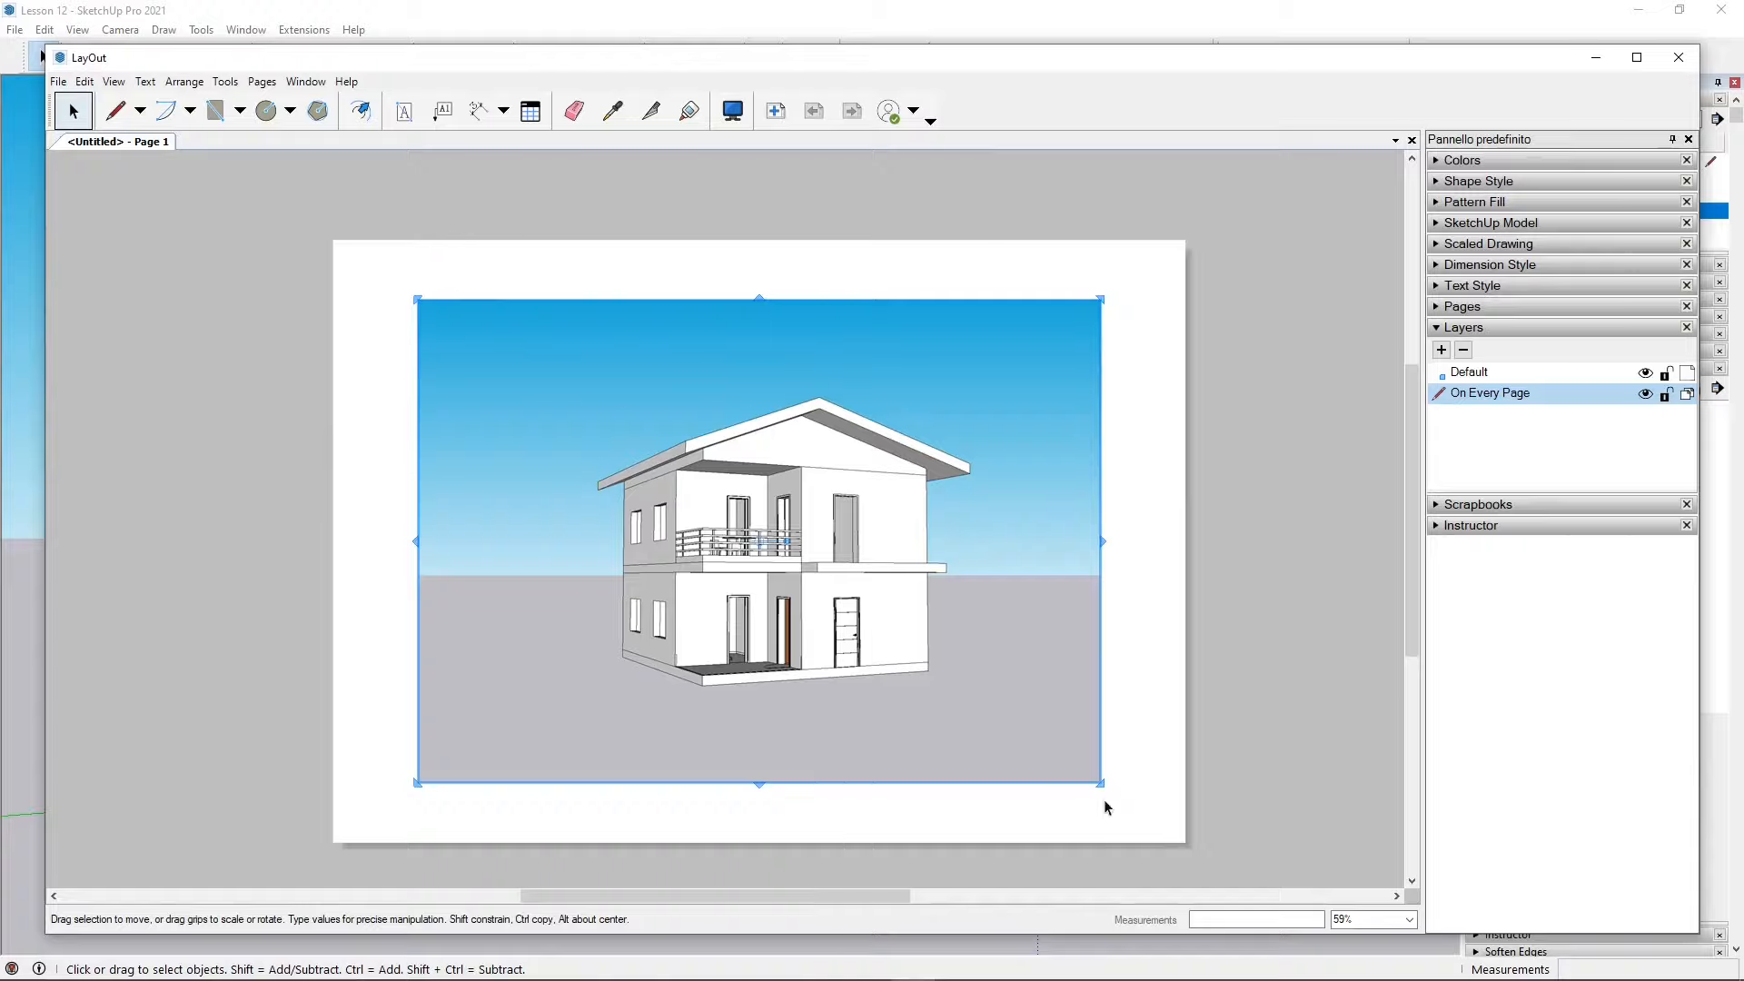
{"action": "left_click_drag", "start_coordinate": [1104, 788], "coordinate": [681, 530]}
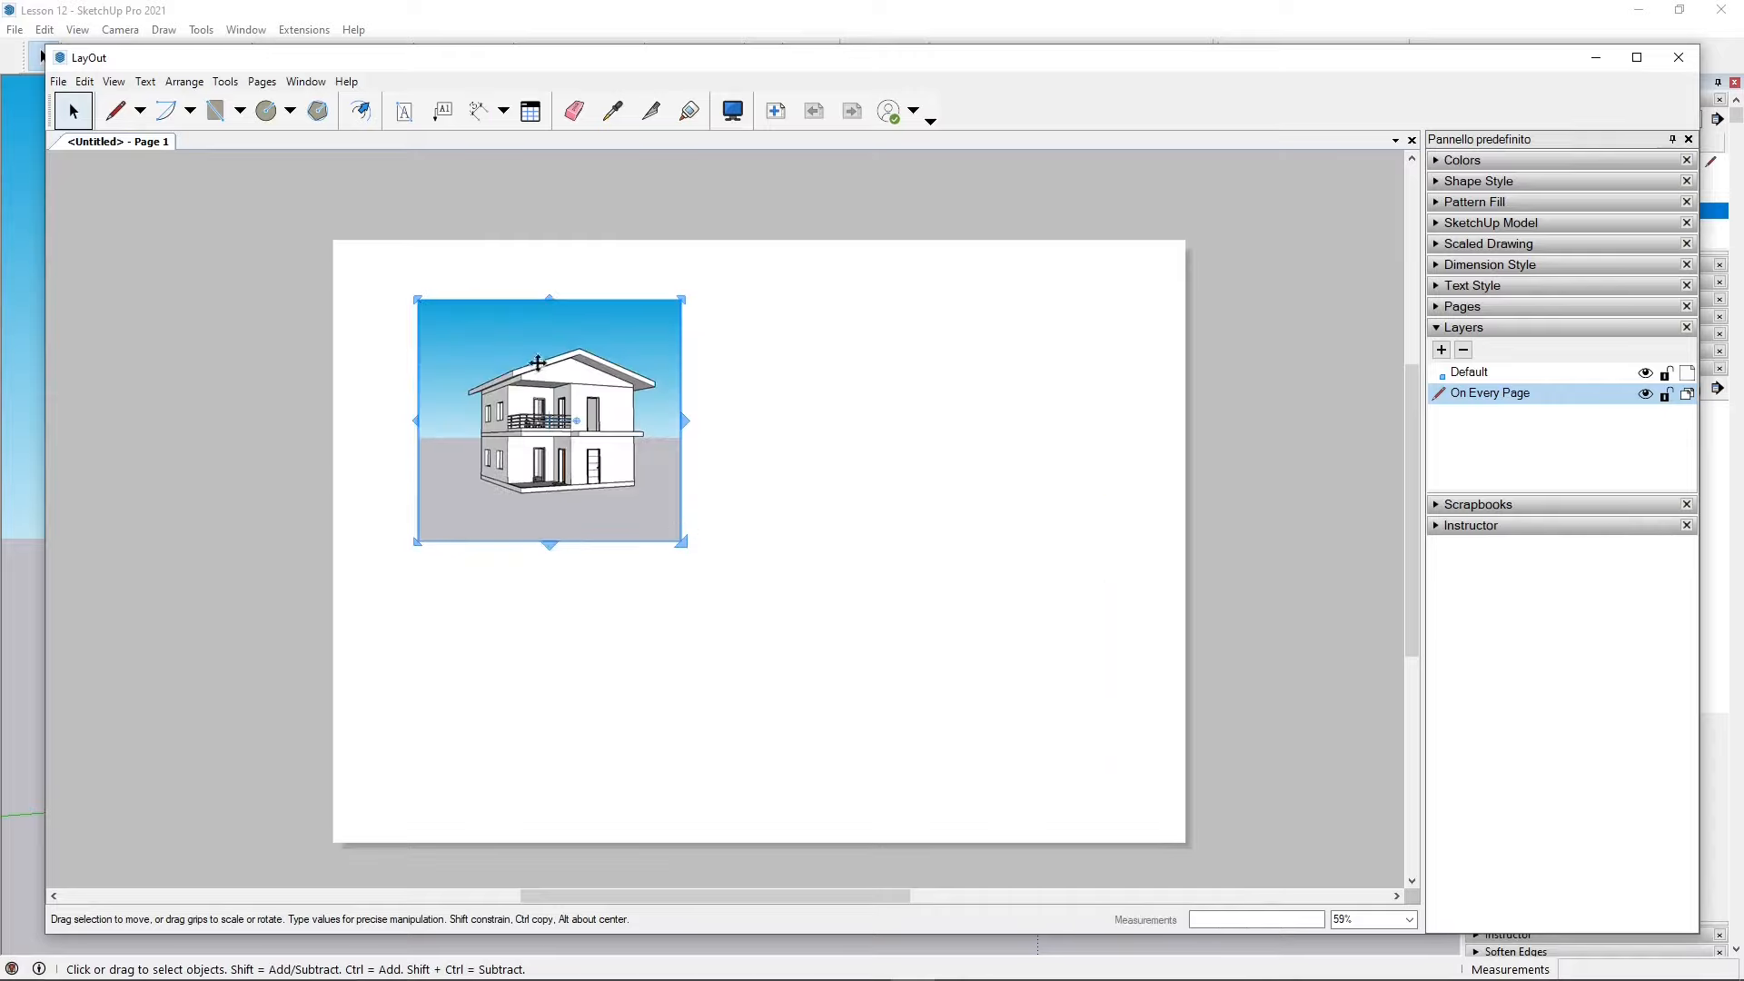
{"action": "left_click_drag", "start_coordinate": [568, 368], "coordinate": [527, 342]}
{"action": "left_click_drag", "start_coordinate": [525, 344], "coordinate": [525, 345]}
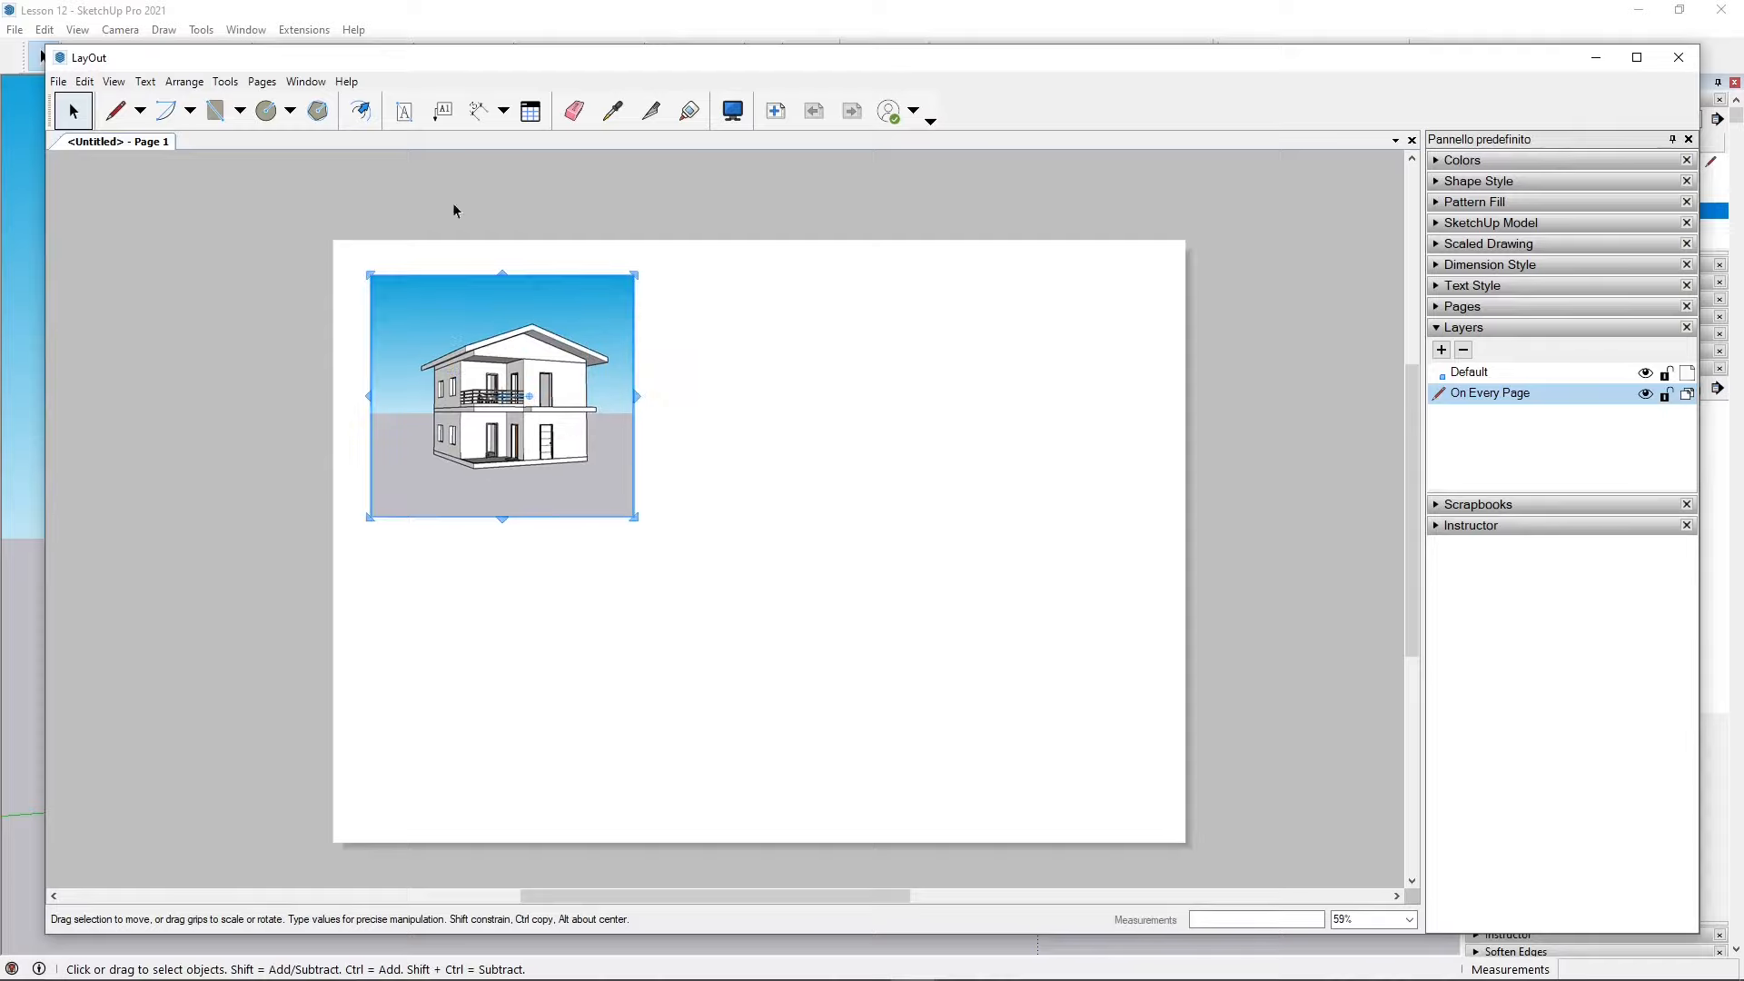
{"action": "left_click", "coordinate": [427, 215]}
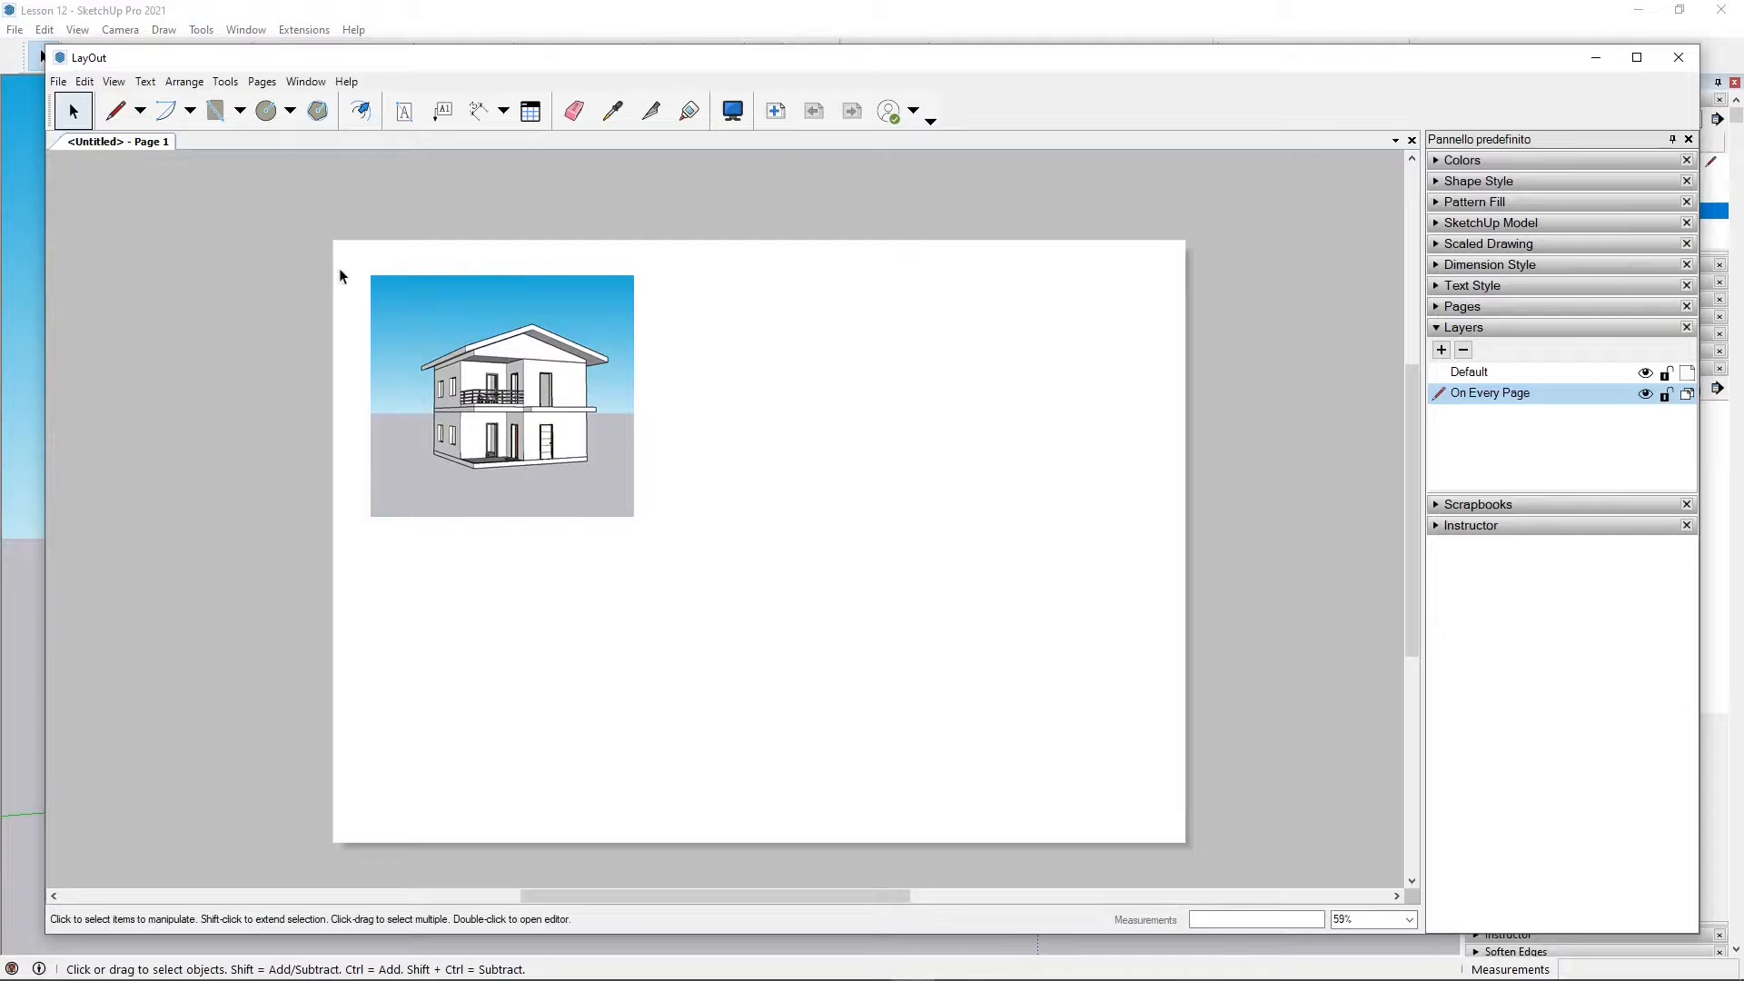
Step: Draw a border rectangle about 413 × 290 mm just inside the page edges
{"action": "left_click", "coordinate": [215, 110]}
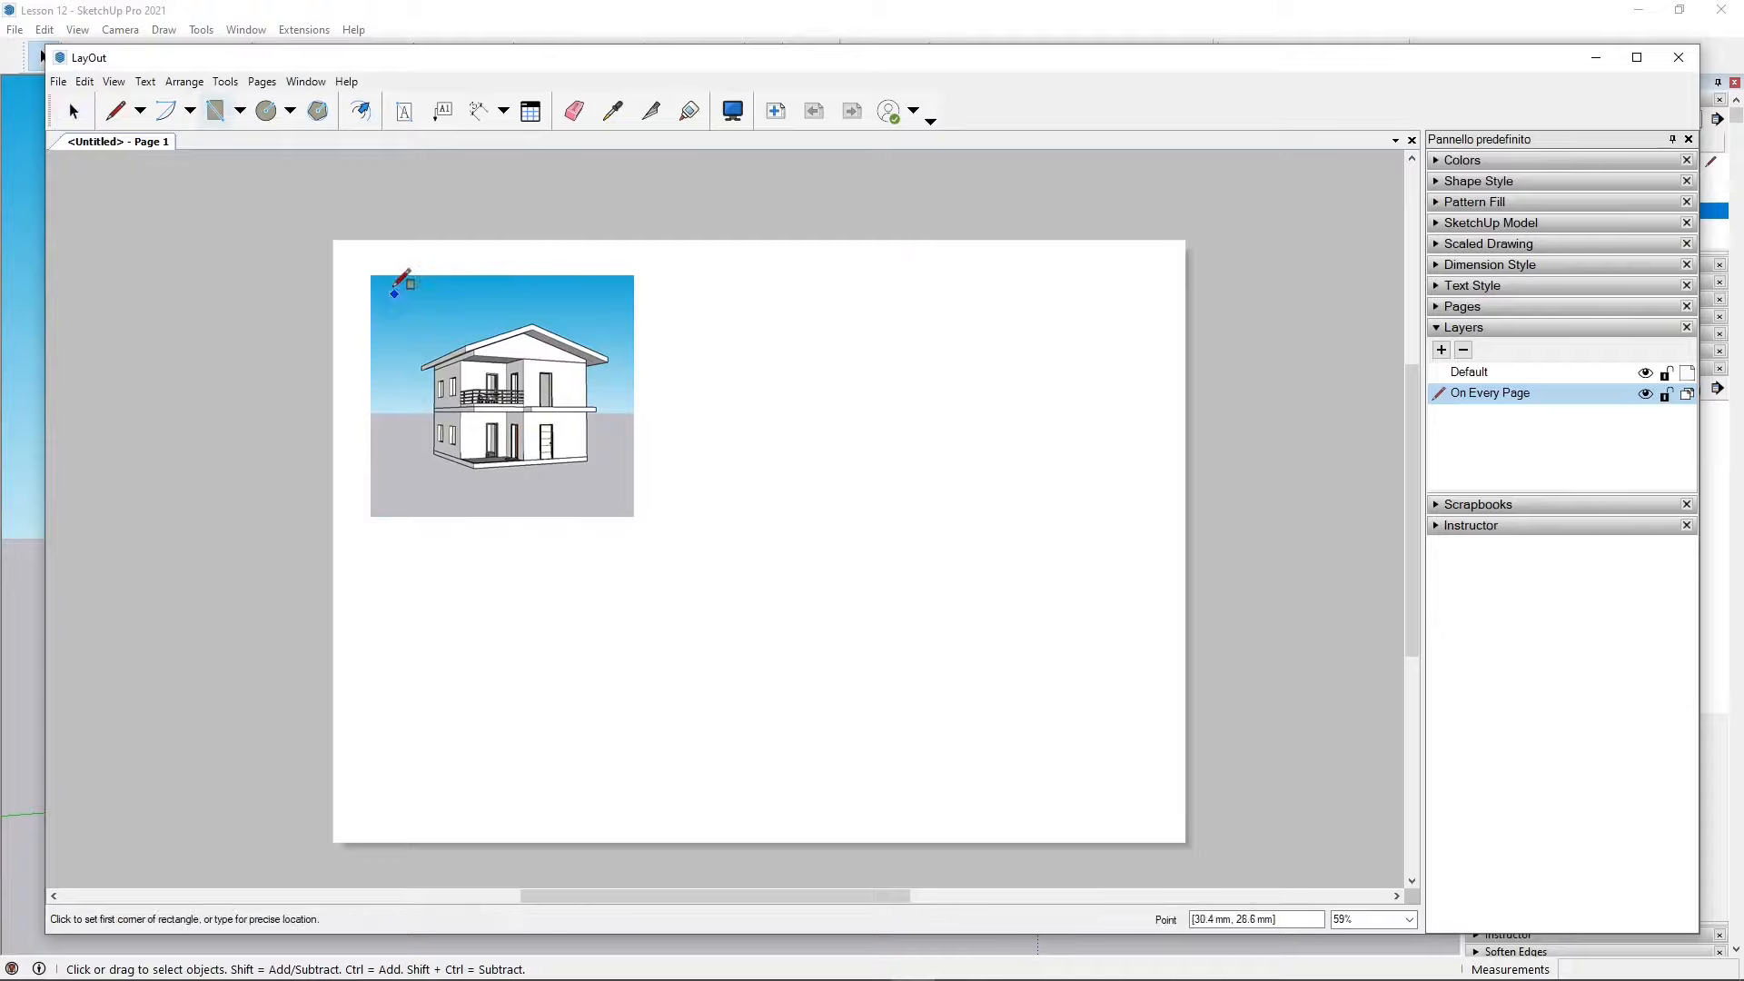
{"action": "left_click", "coordinate": [340, 249]}
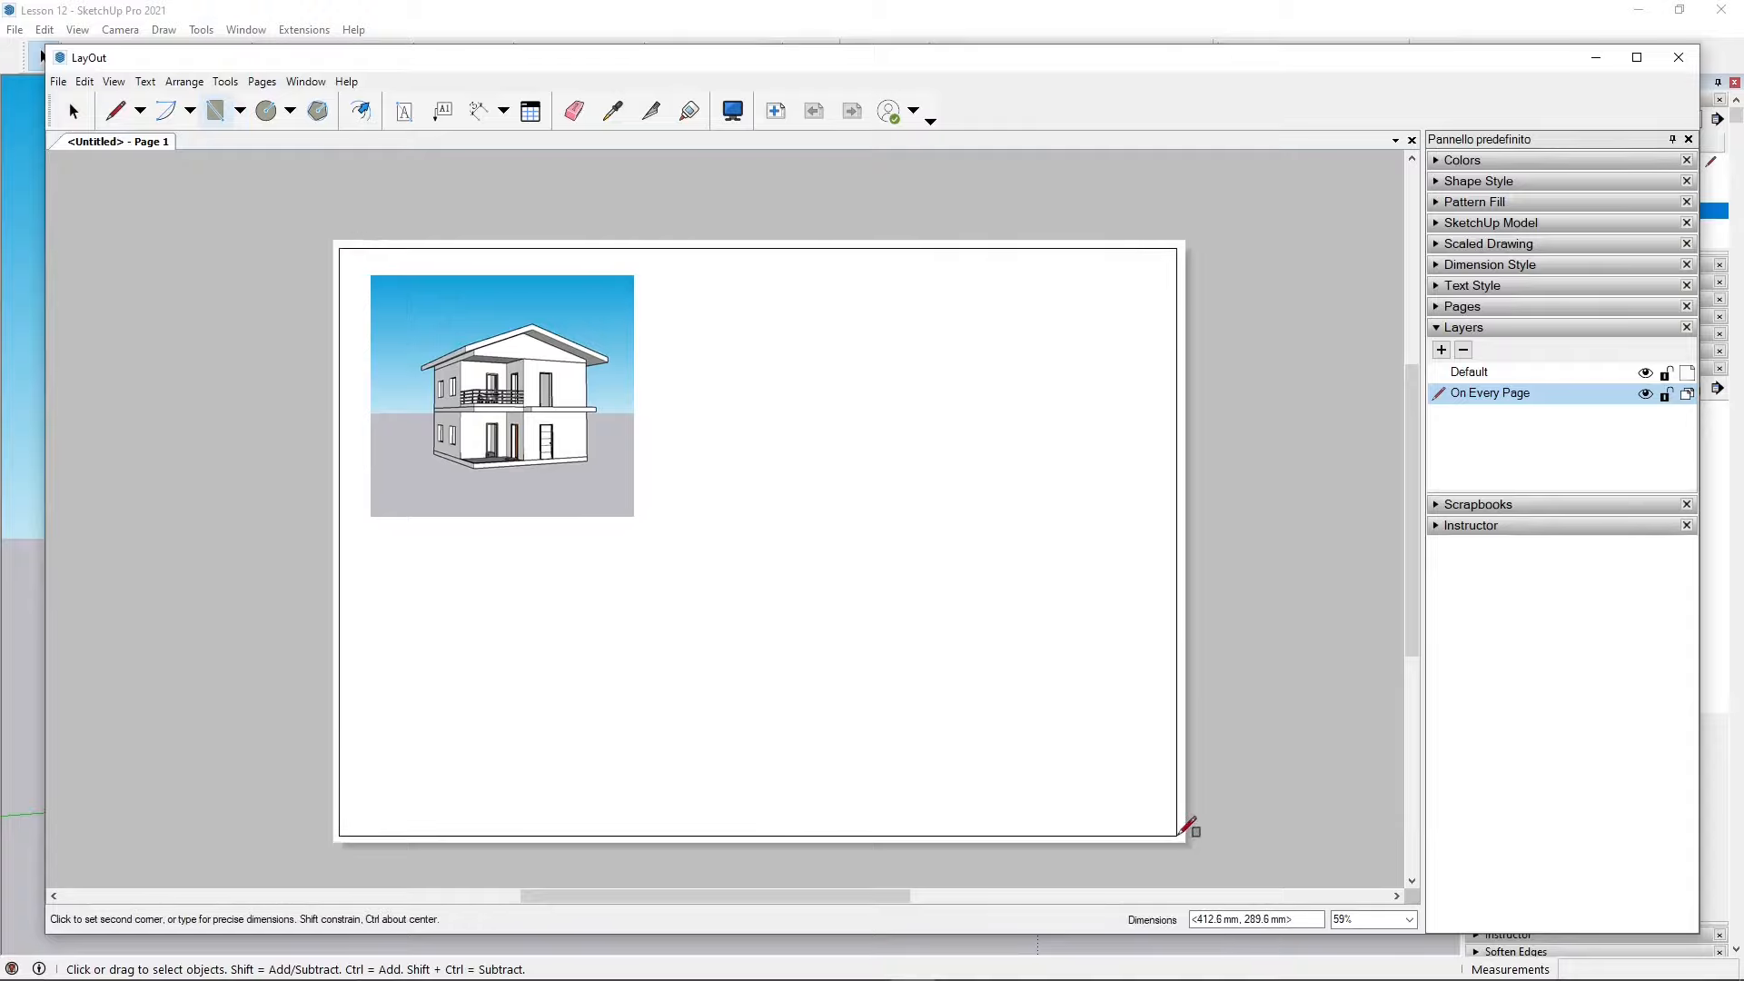
{"action": "left_click", "coordinate": [1177, 834]}
{"action": "left_click", "coordinate": [73, 111]}
Step: Copy the model viewport and paste a duplicate of it onto the page
{"action": "scroll", "coordinate": [611, 565], "scroll_direction": "up", "scroll_amount": 1}
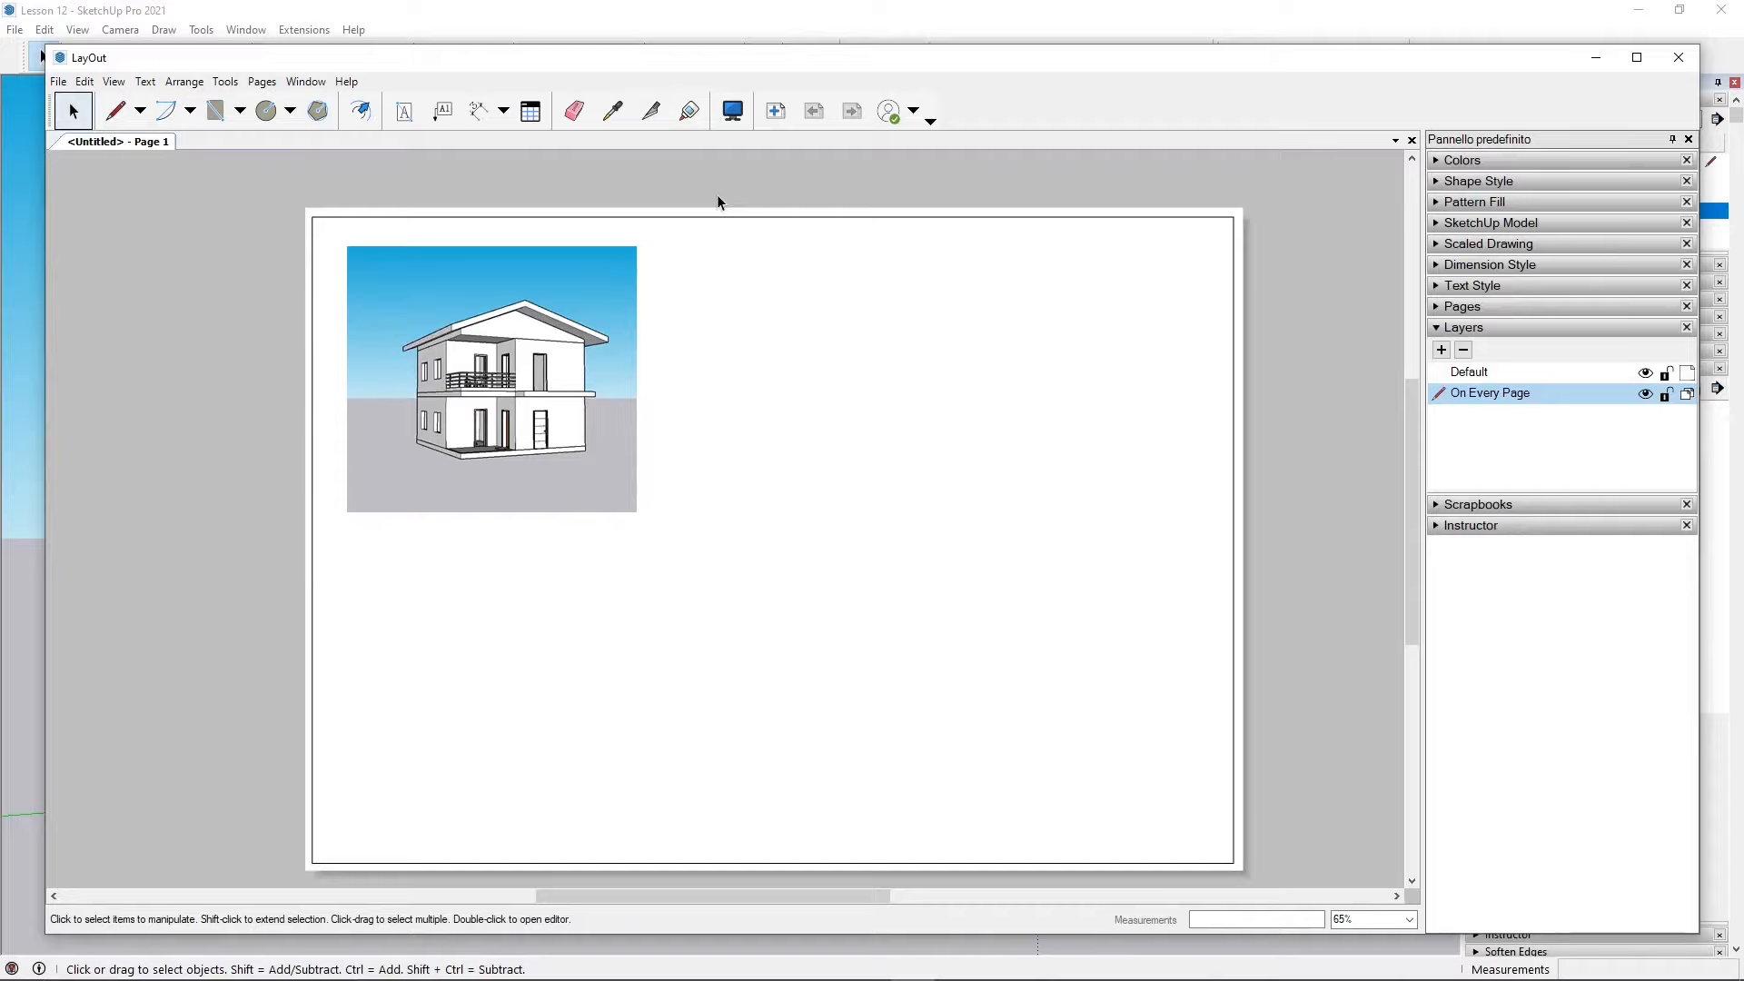
{"action": "left_click", "coordinate": [436, 319]}
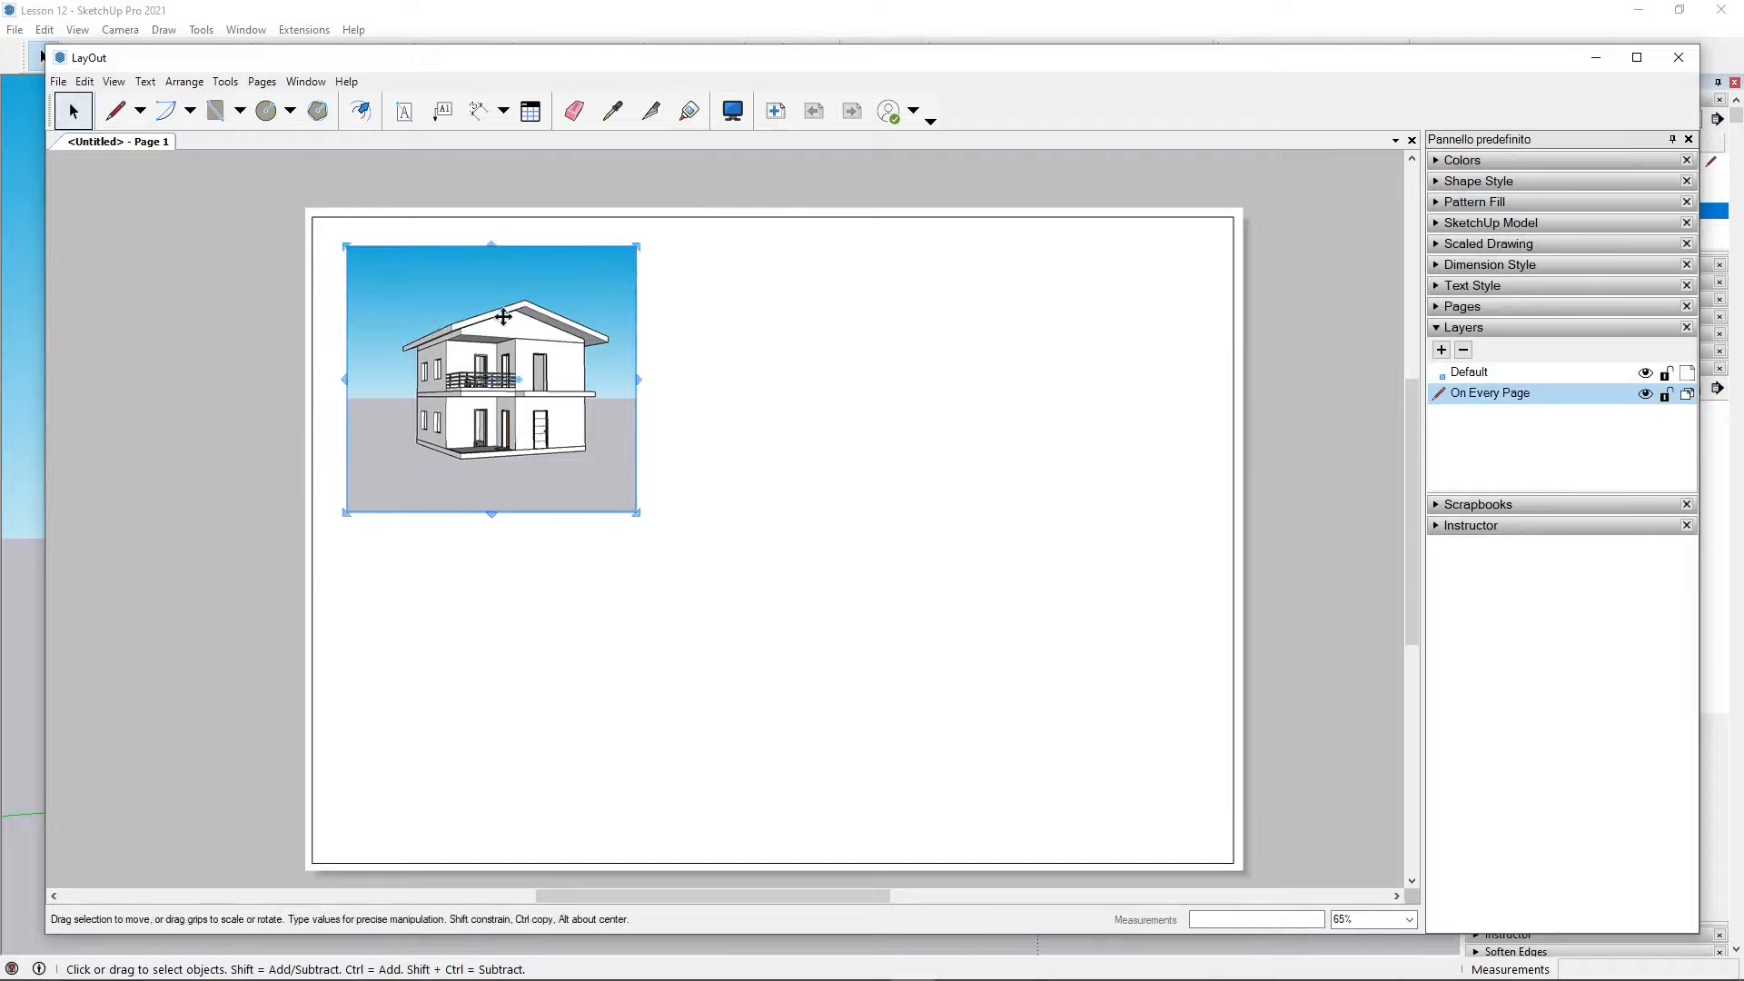
{"action": "right_click", "coordinate": [557, 315]}
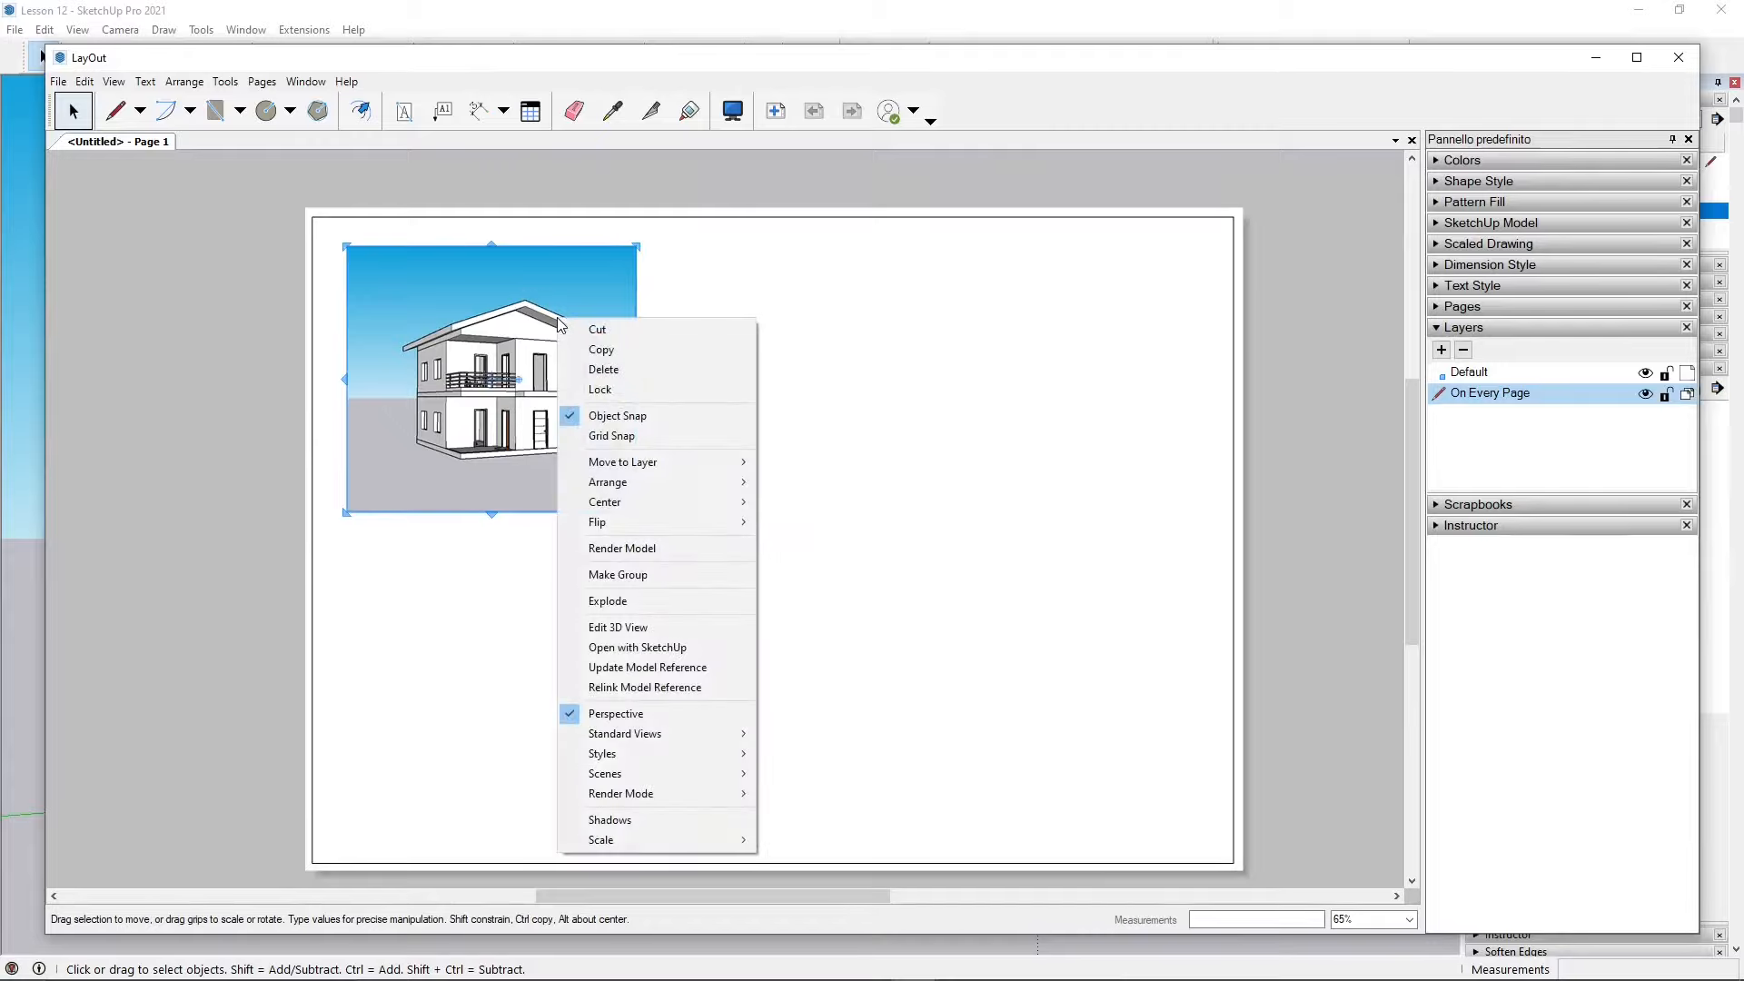
{"action": "left_click", "coordinate": [642, 347]}
{"action": "left_click", "coordinate": [732, 318]}
{"action": "right_click", "coordinate": [733, 316]}
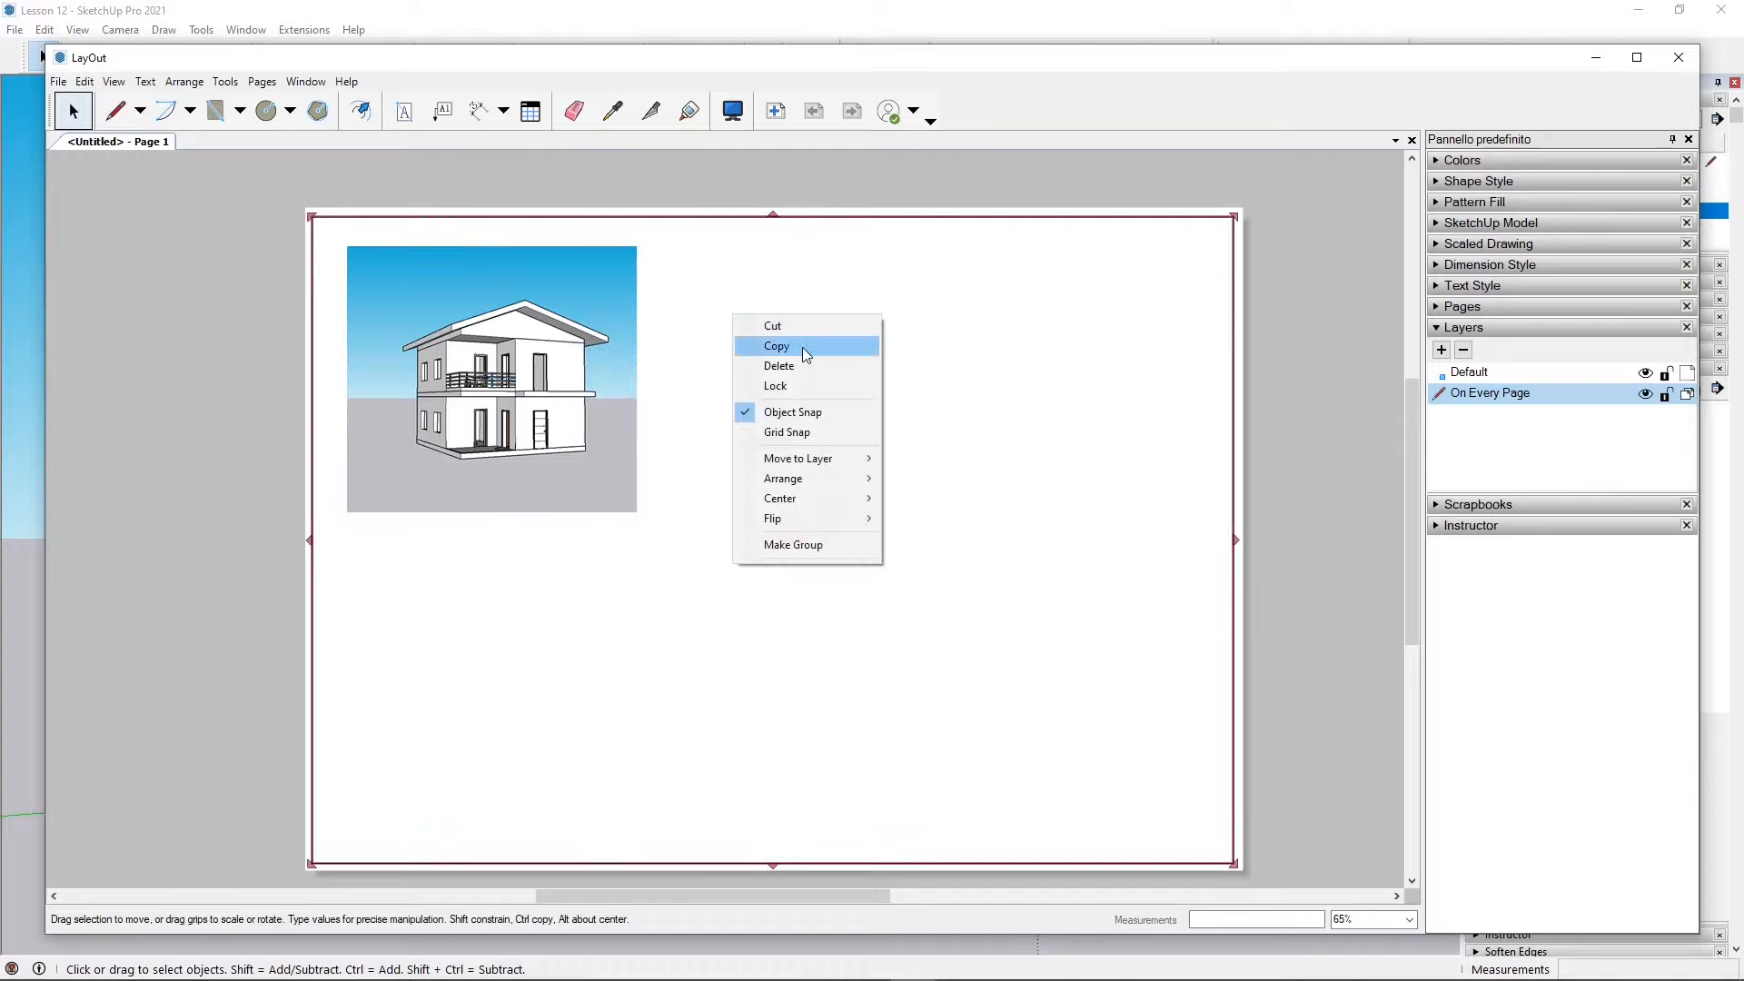
{"action": "left_click", "coordinate": [825, 303]}
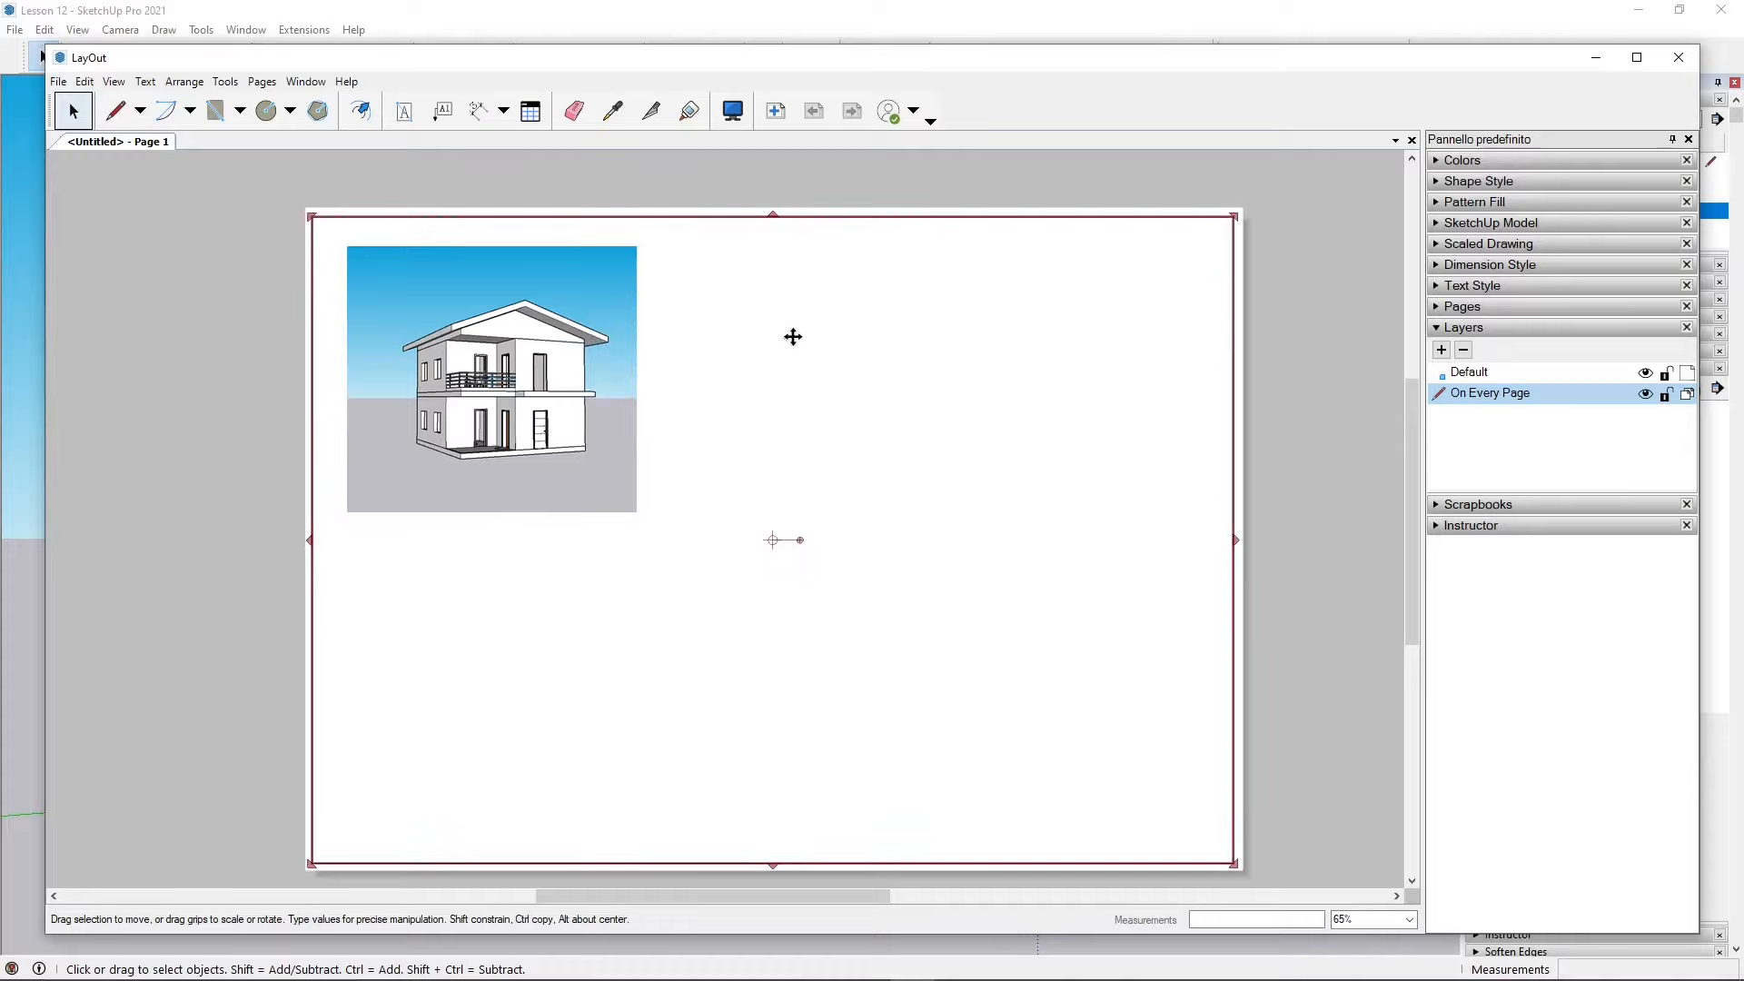
{"action": "left_click", "coordinate": [636, 201]}
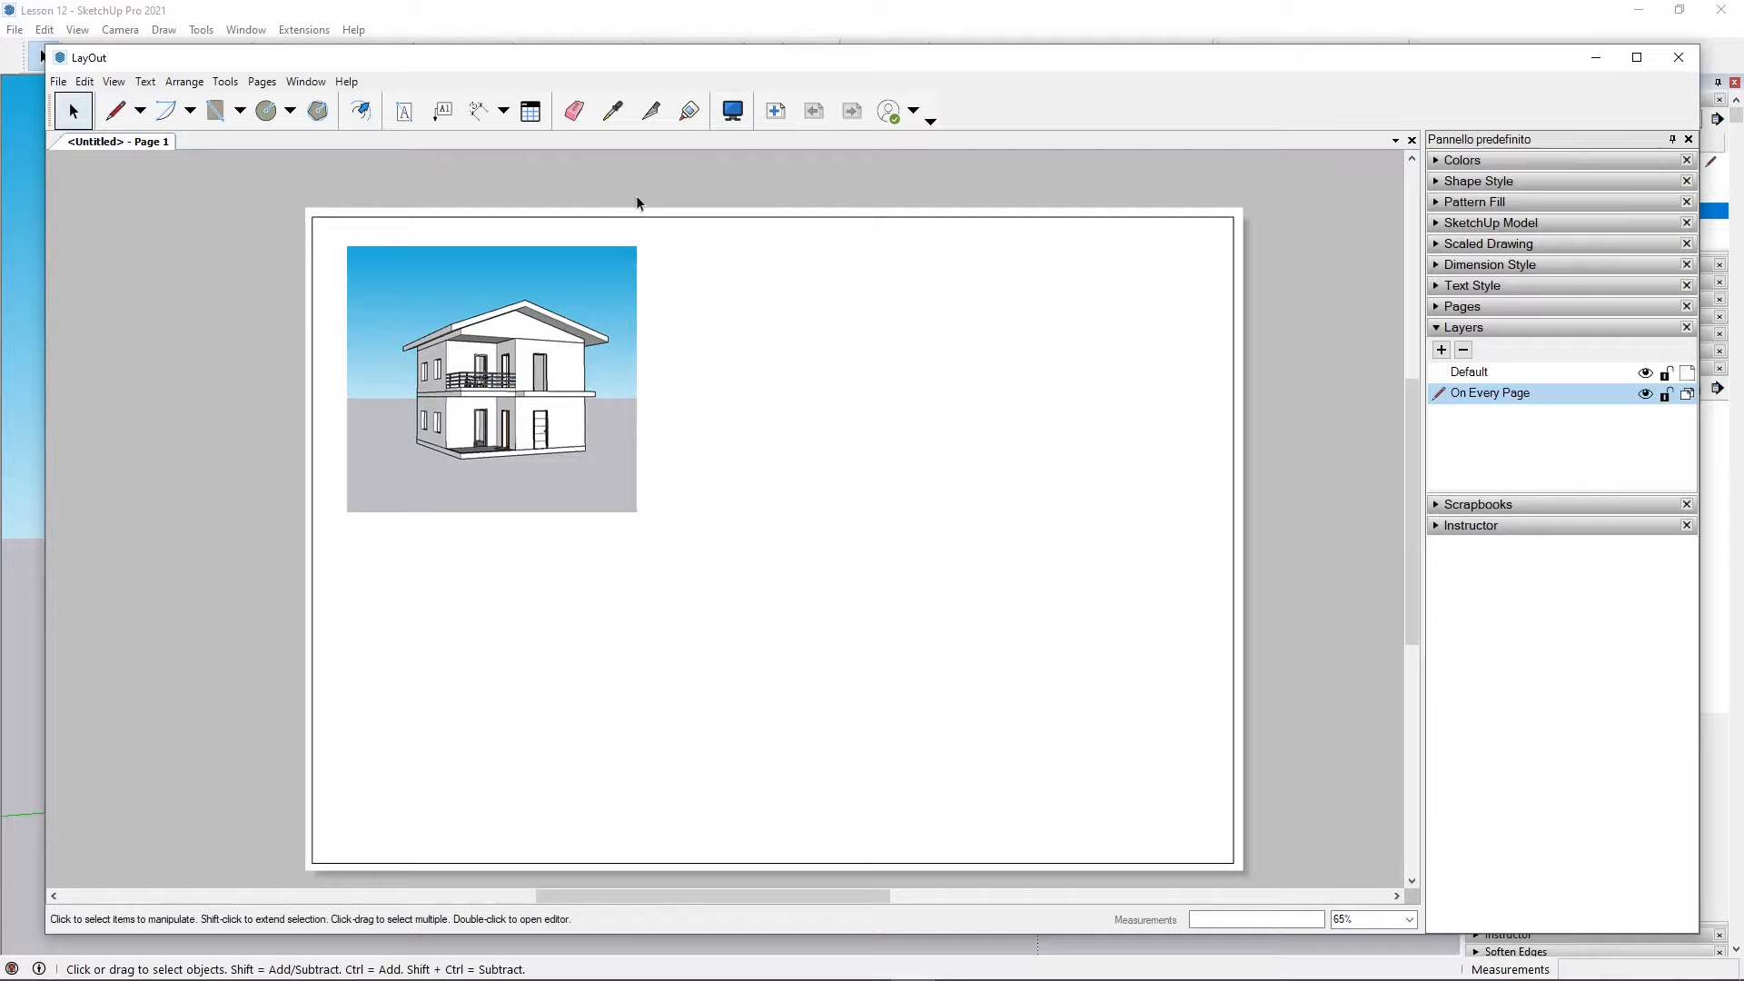
{"action": "right_click", "coordinate": [817, 184]}
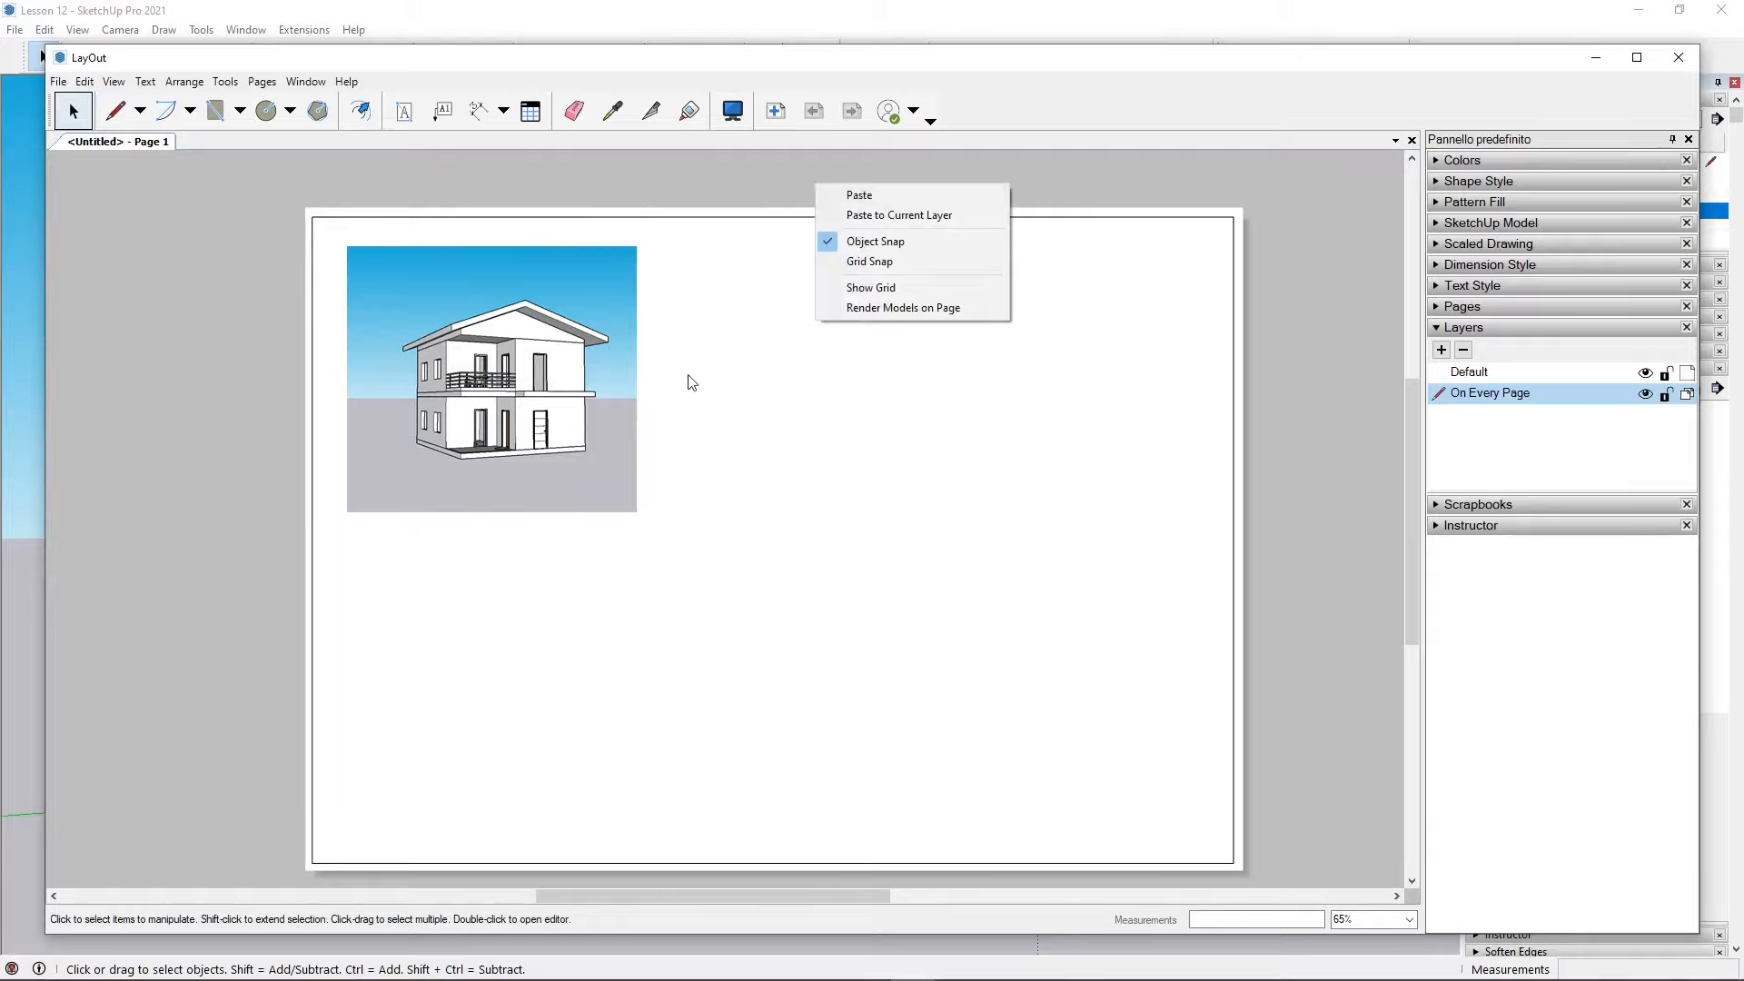
{"action": "left_click", "coordinate": [865, 193]}
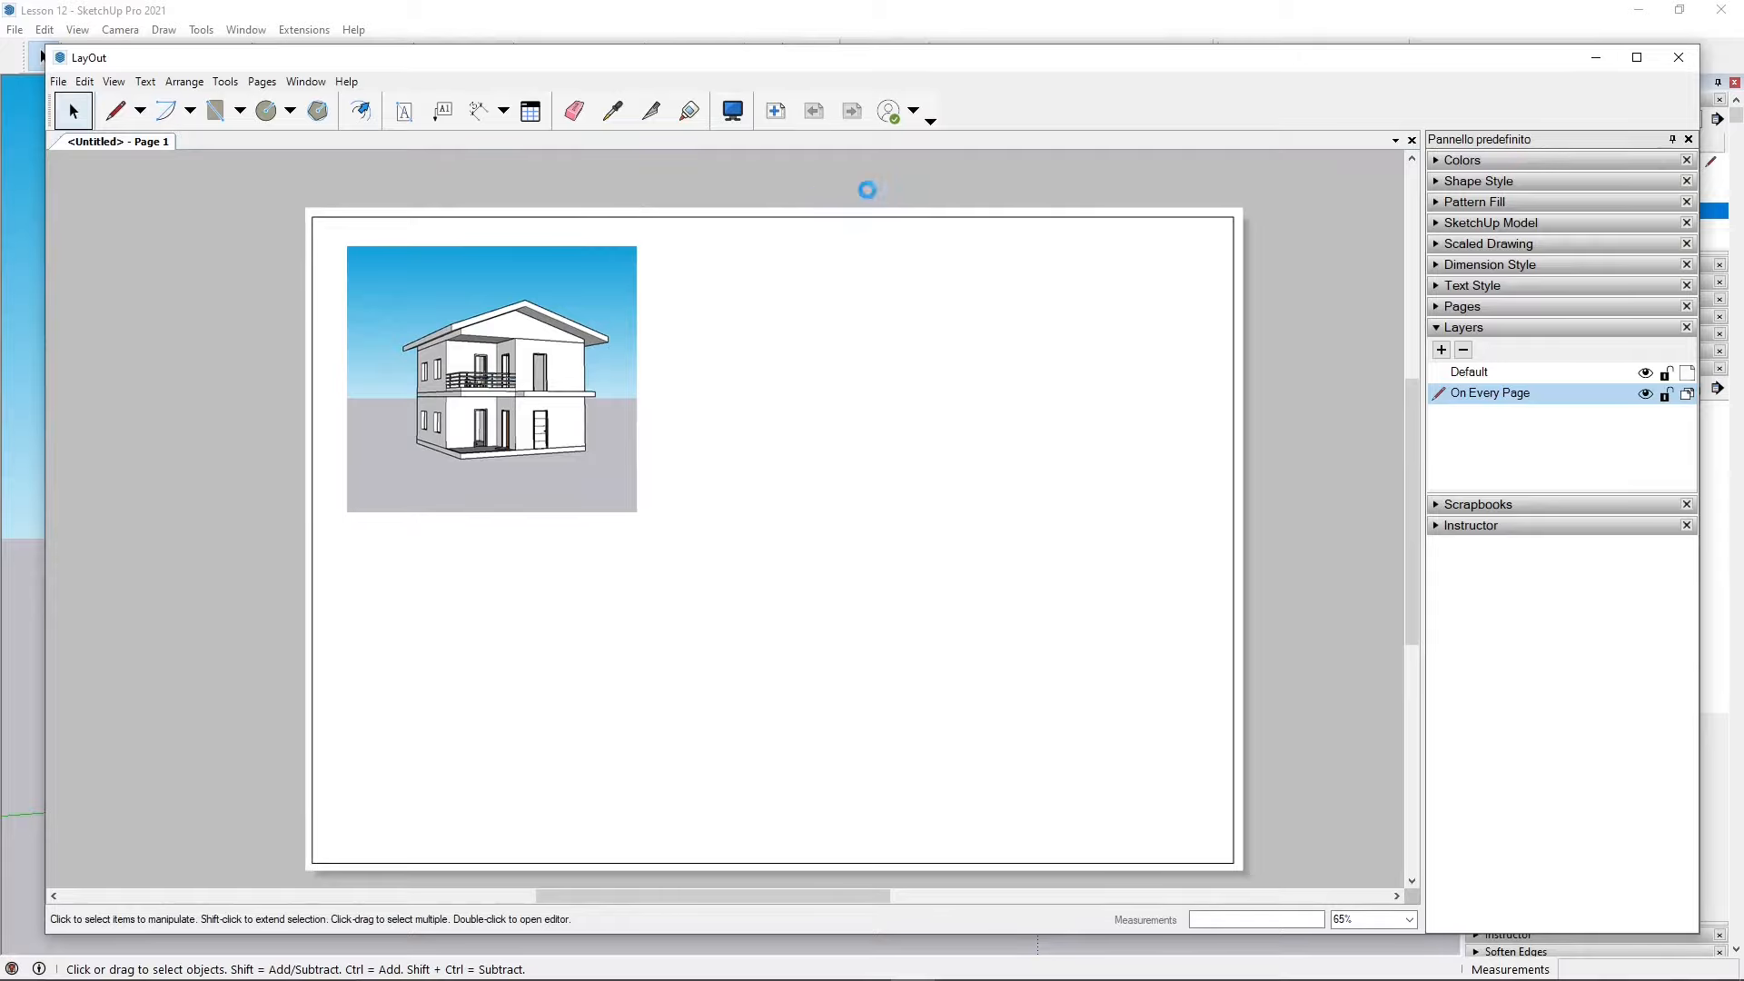